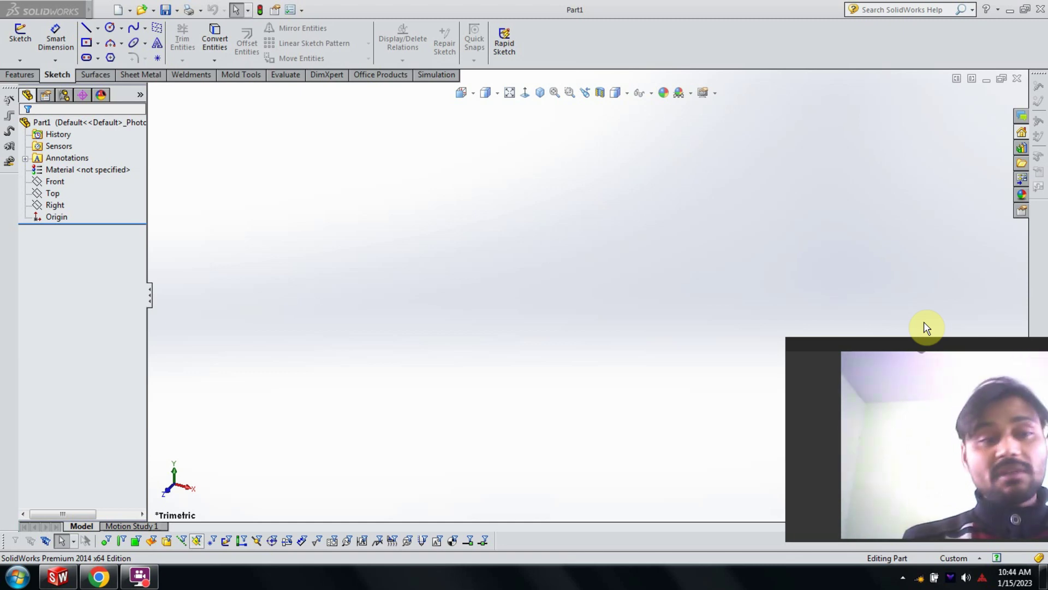
# Step: Turn the view normal to the Front plane and start a circle sketch on it
pyautogui.rightClick(44, 178)
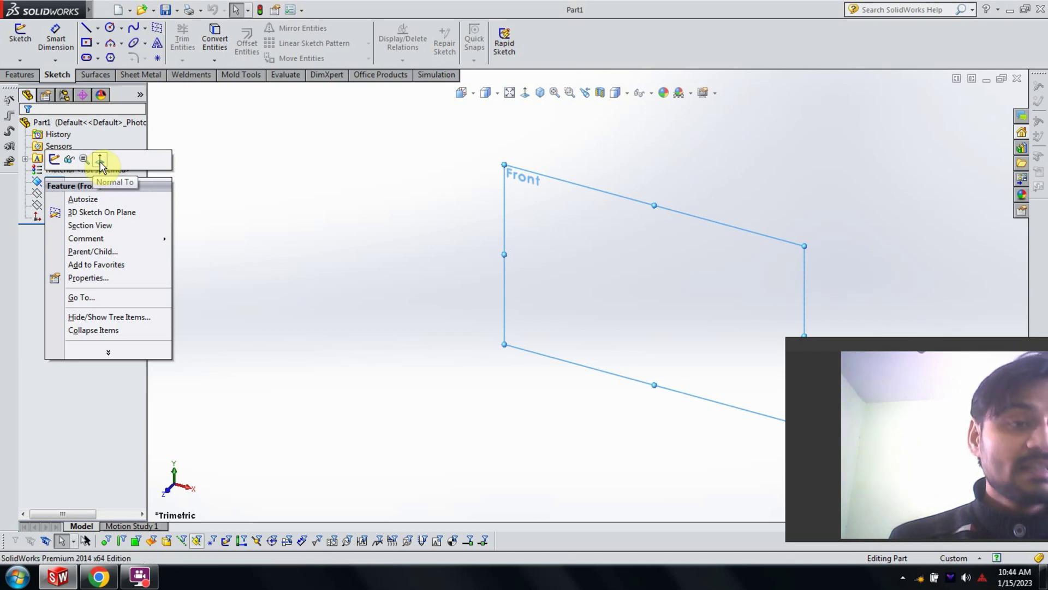
pyautogui.click(100, 162)
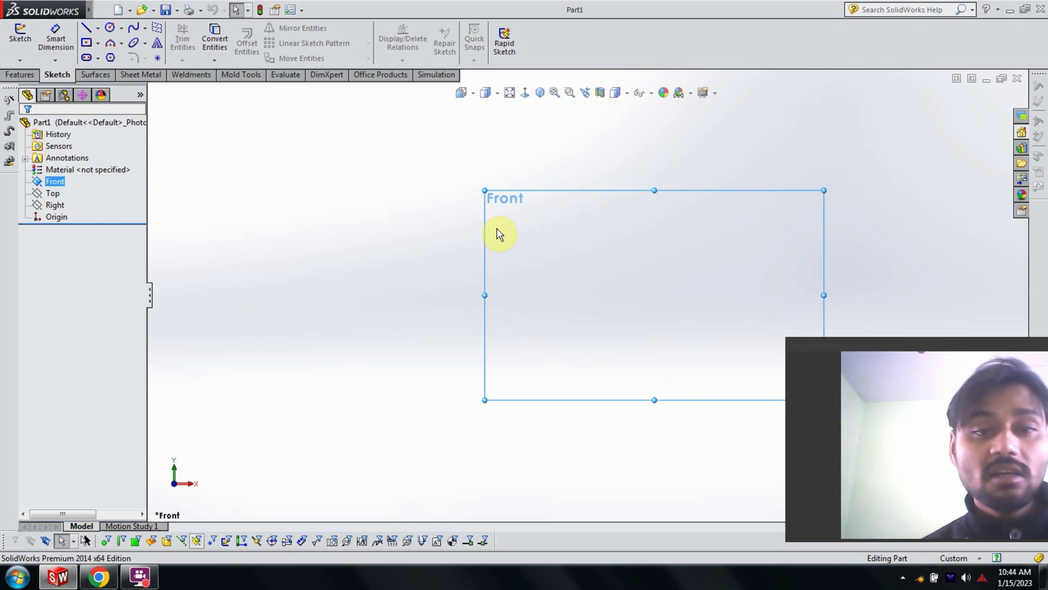
pyautogui.click(111, 29)
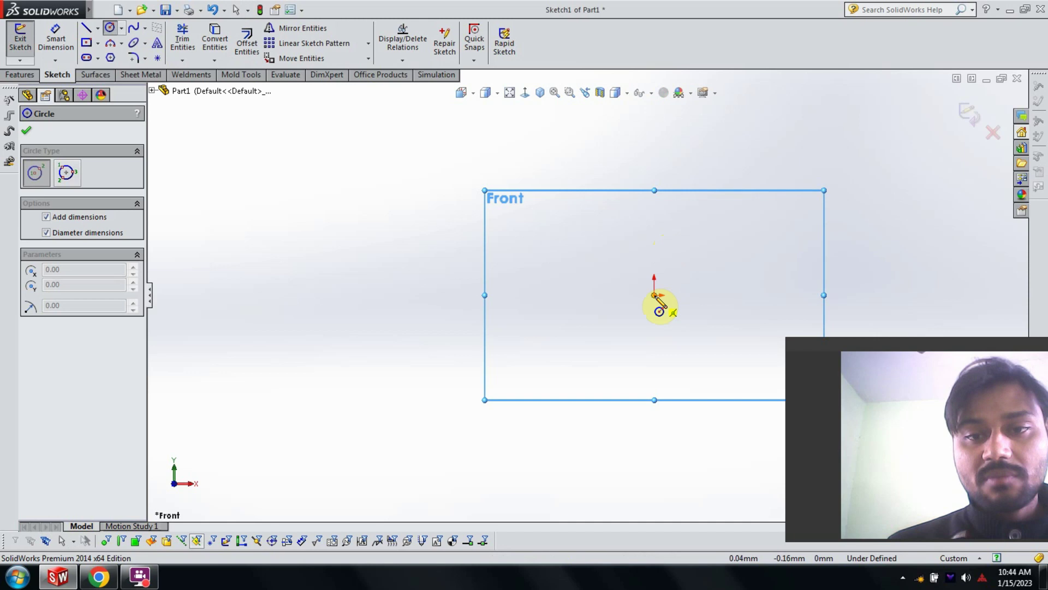
# Step: Draw a circle centred on the origin, roughly 95.82 mm across
pyautogui.click(655, 296)
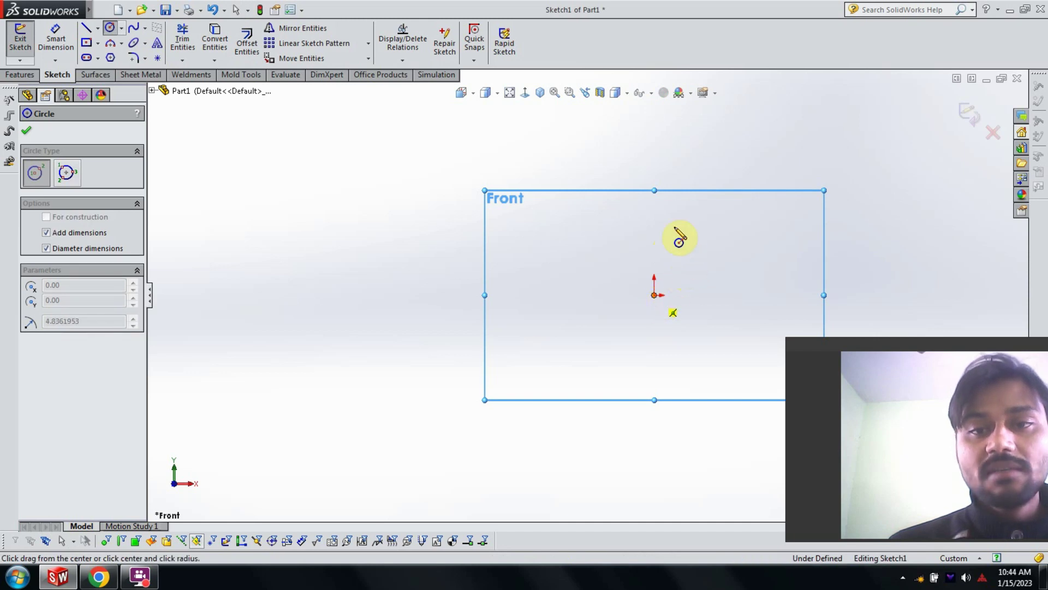
pyautogui.click(654, 220)
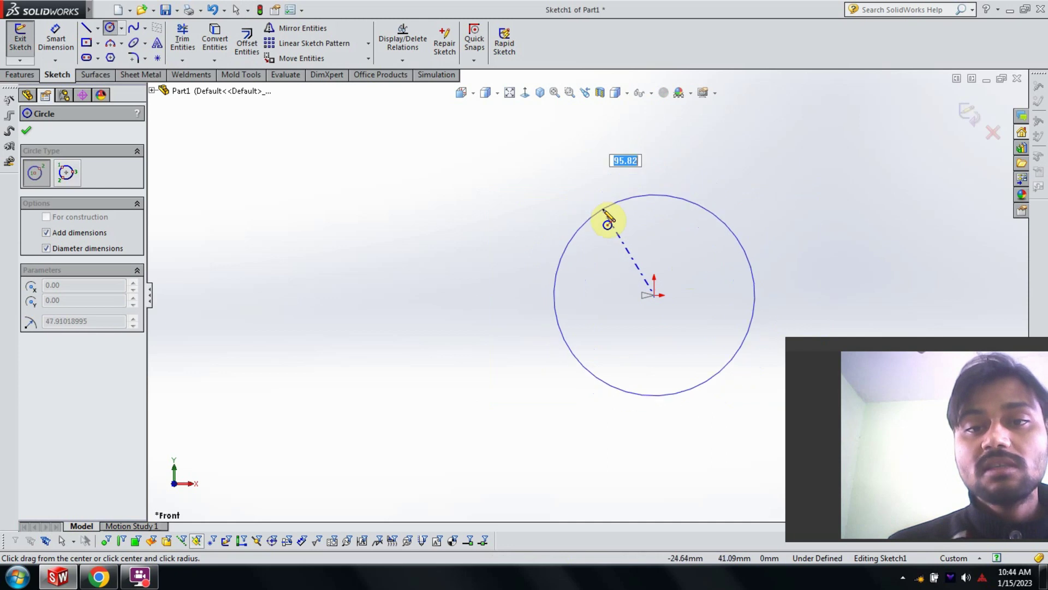
pyautogui.click(603, 210)
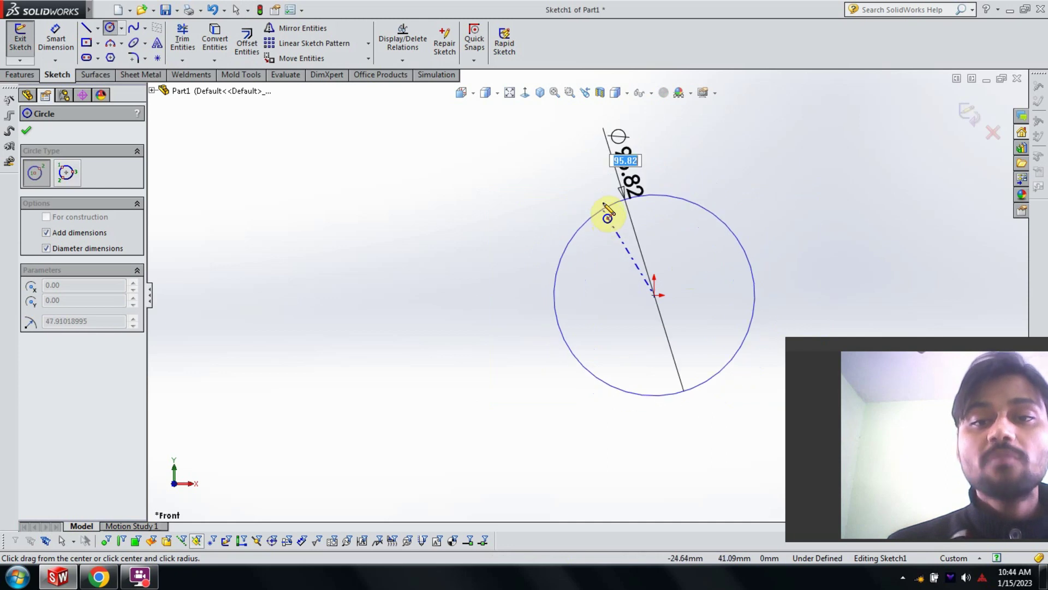
pyautogui.press('Return')
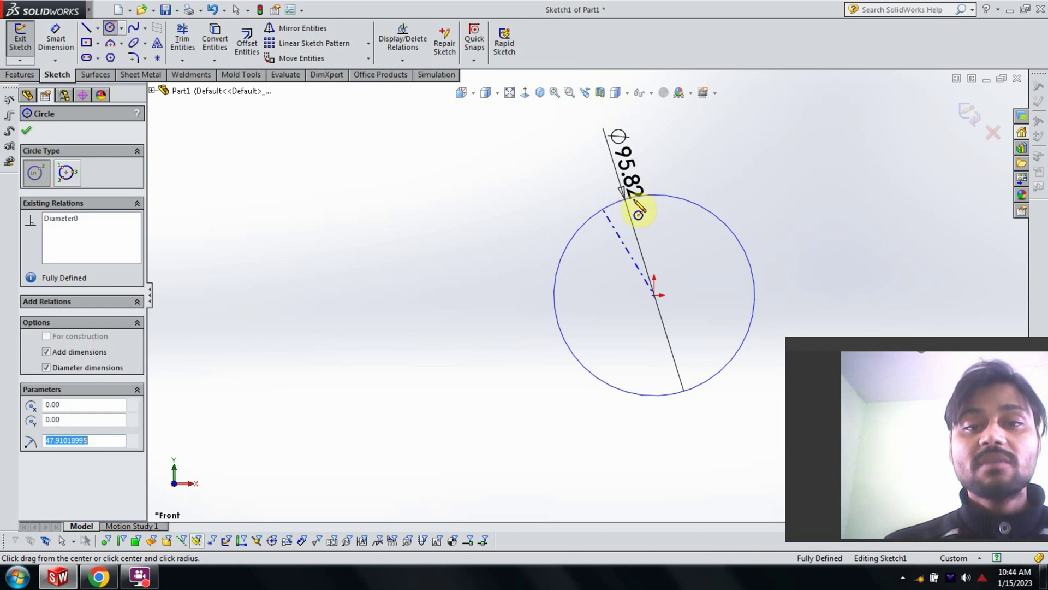
pyautogui.press('Escape')
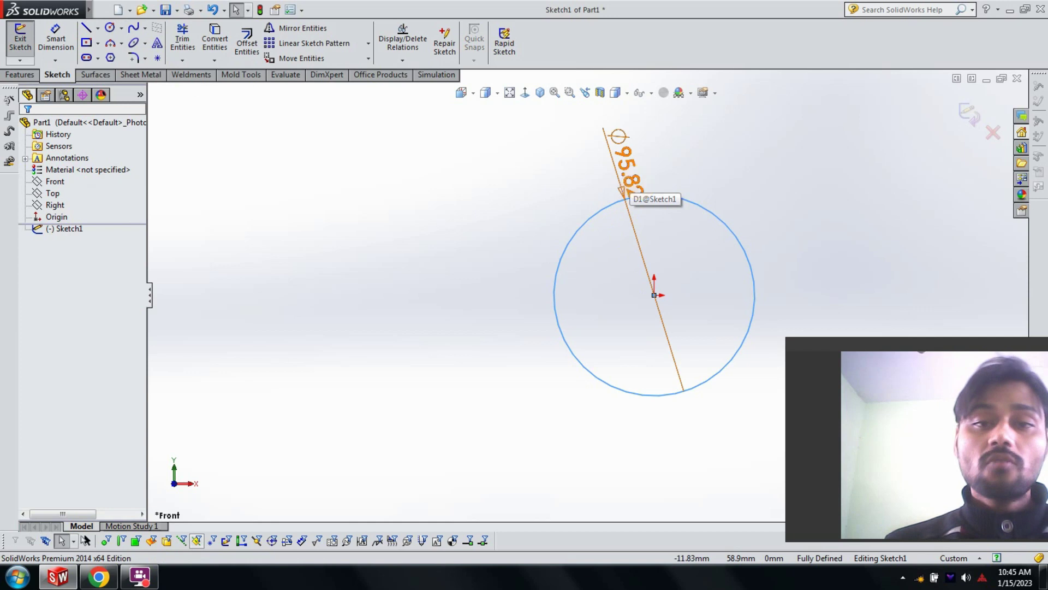
# Step: Change the circle's diameter to 40 mm and exit the sketch
pyautogui.click(624, 183)
pyautogui.doubleClick(623, 185)
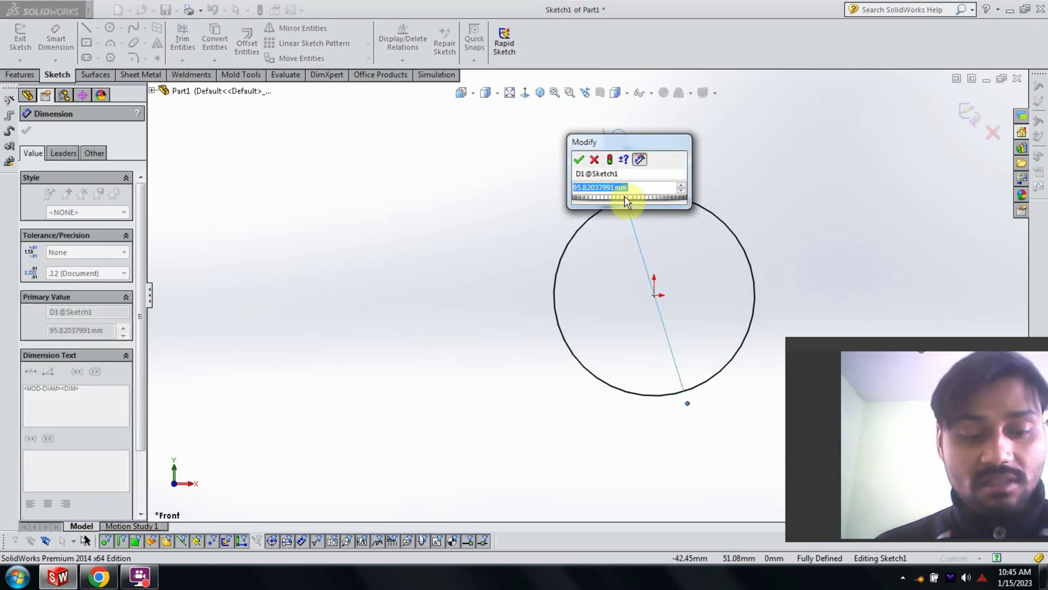
pyautogui.write('40')
pyautogui.press('Return')
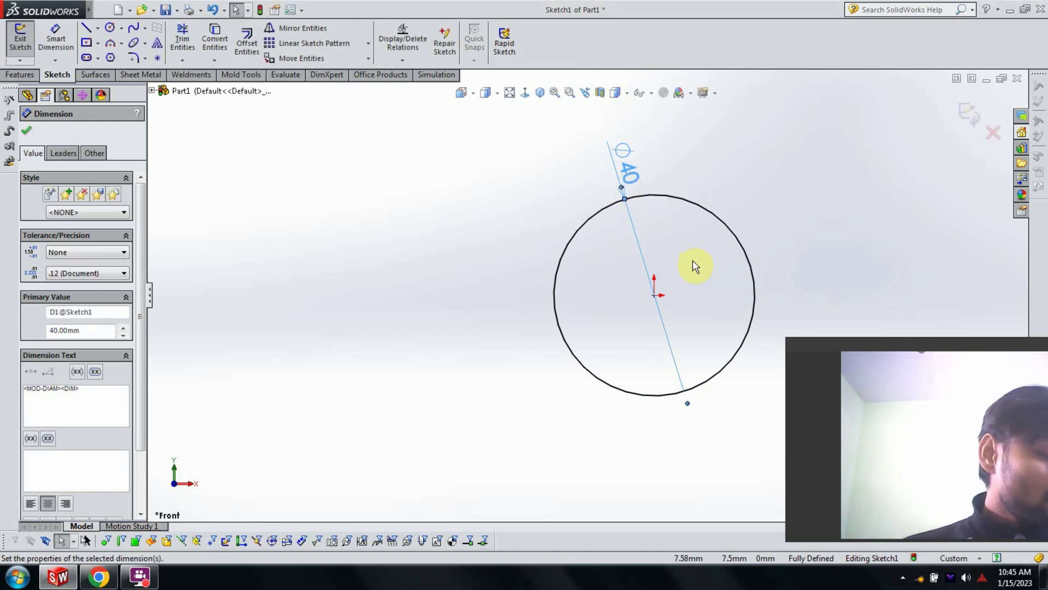
pyautogui.click(976, 116)
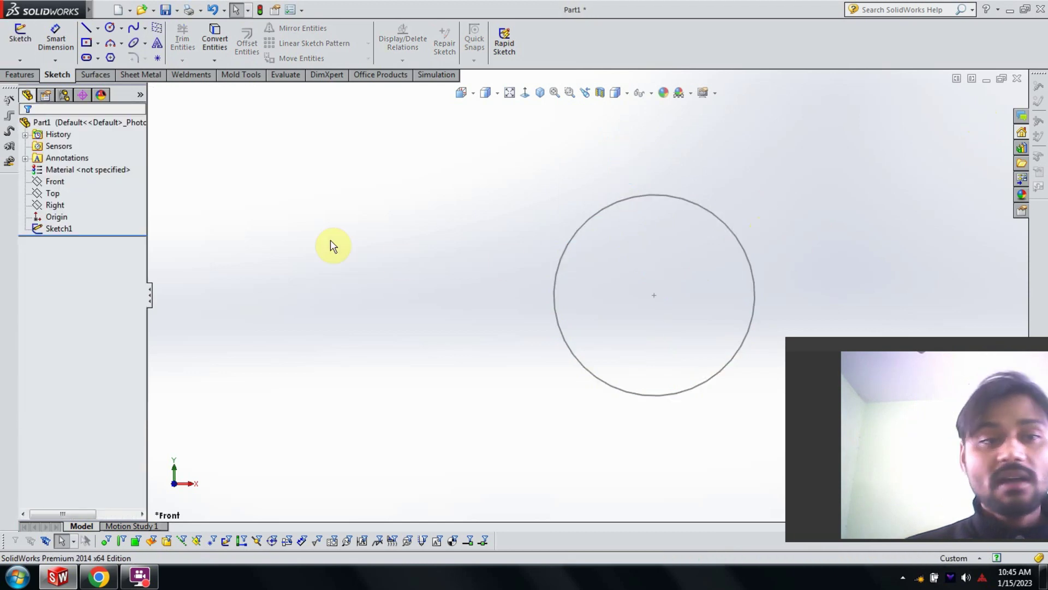
# Step: Extrude Sketch1 as a Blind boss 164 mm deep, creating Boss-Extrude1
pyautogui.click(54, 234)
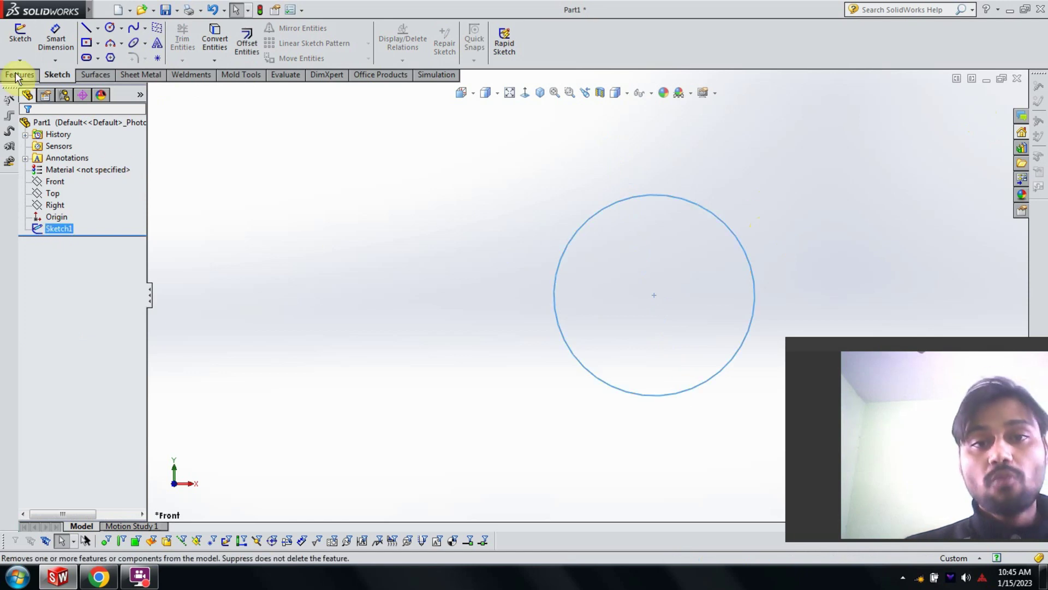
pyautogui.click(17, 76)
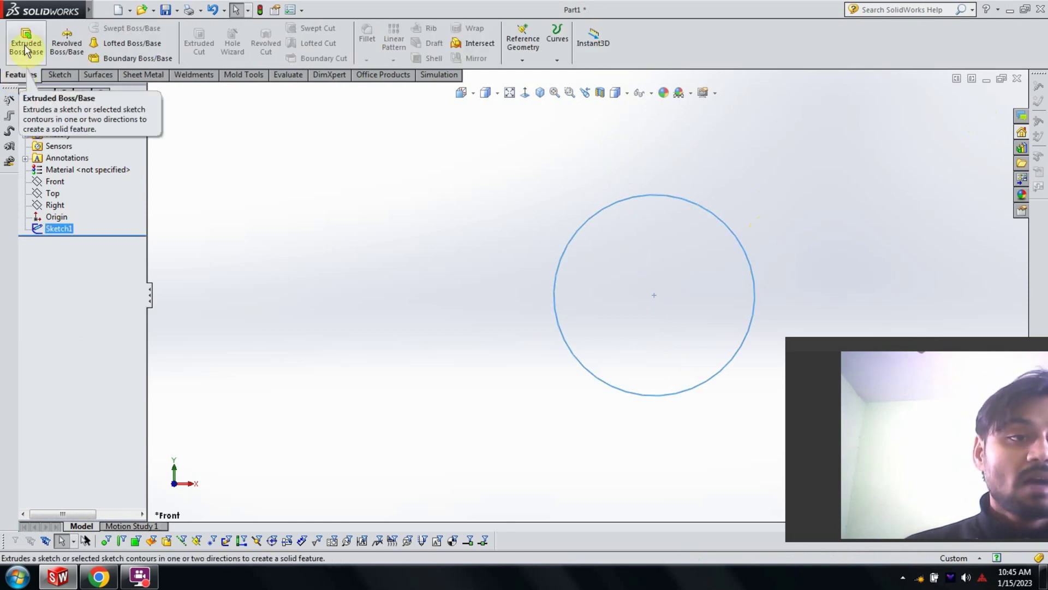
pyautogui.click(26, 49)
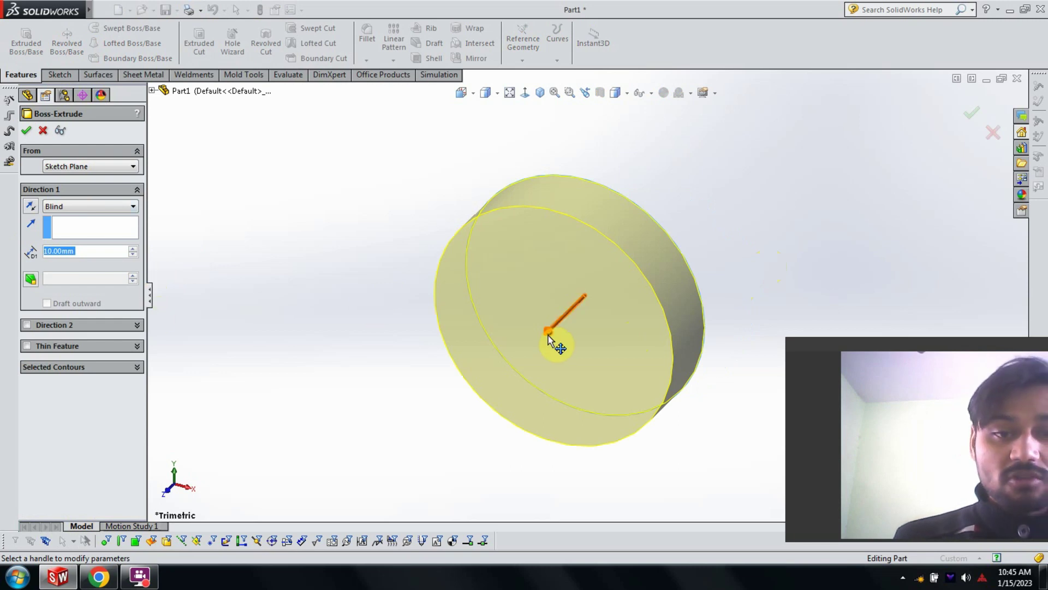
pyautogui.moveTo(550, 334)
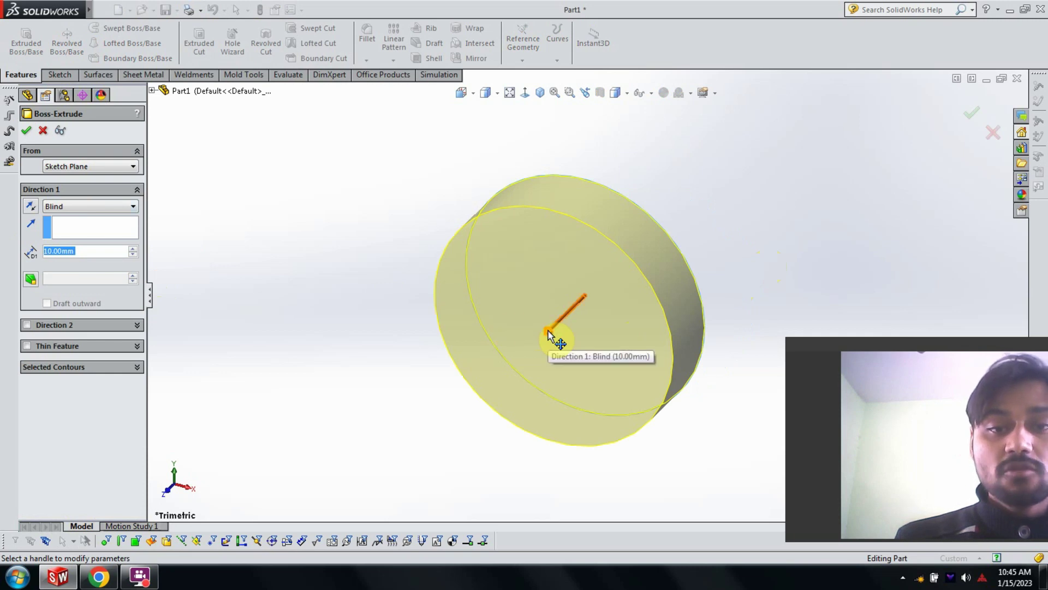
pyautogui.click(545, 334)
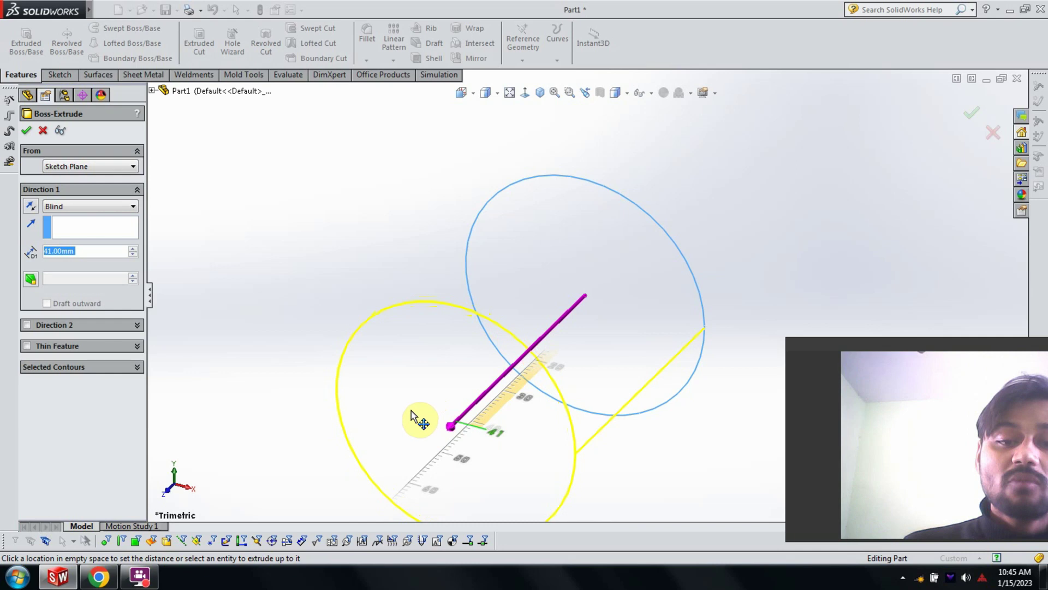
pyautogui.click(414, 413)
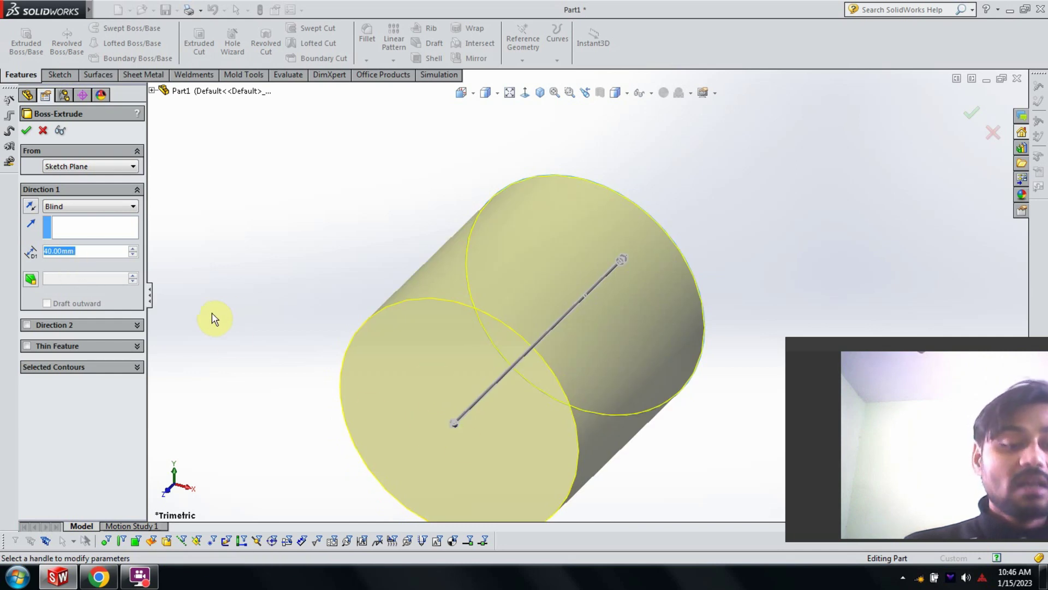
pyautogui.write('164')
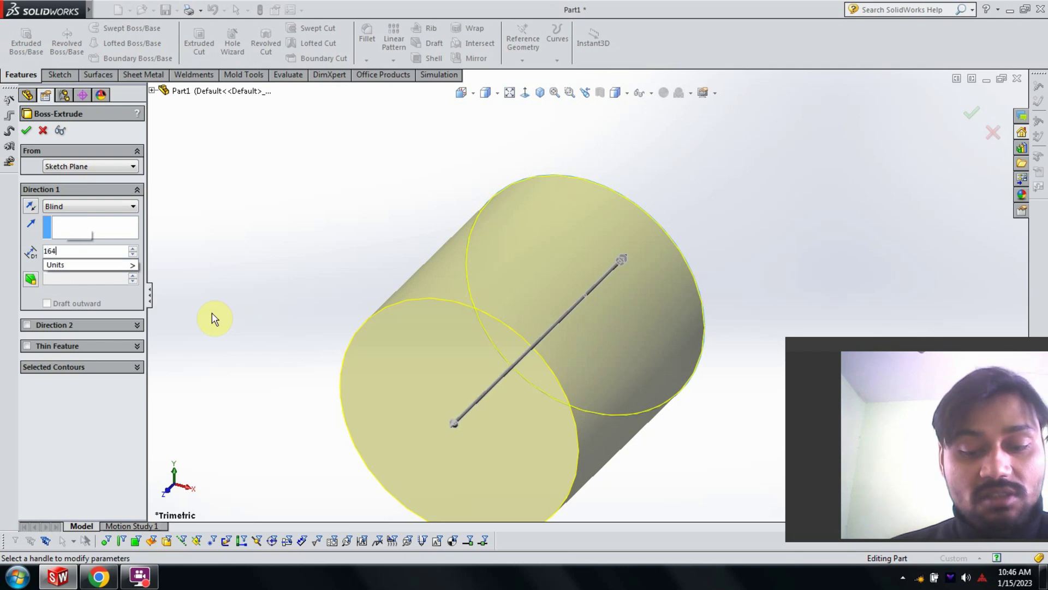
pyautogui.press('Return')
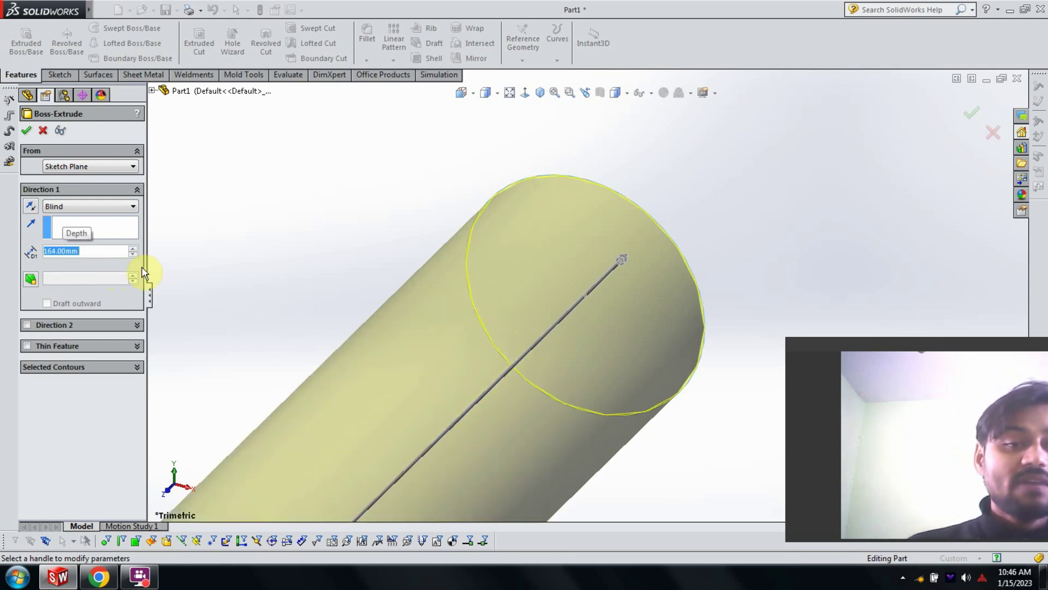
pyautogui.press('z')
pyautogui.press('z')
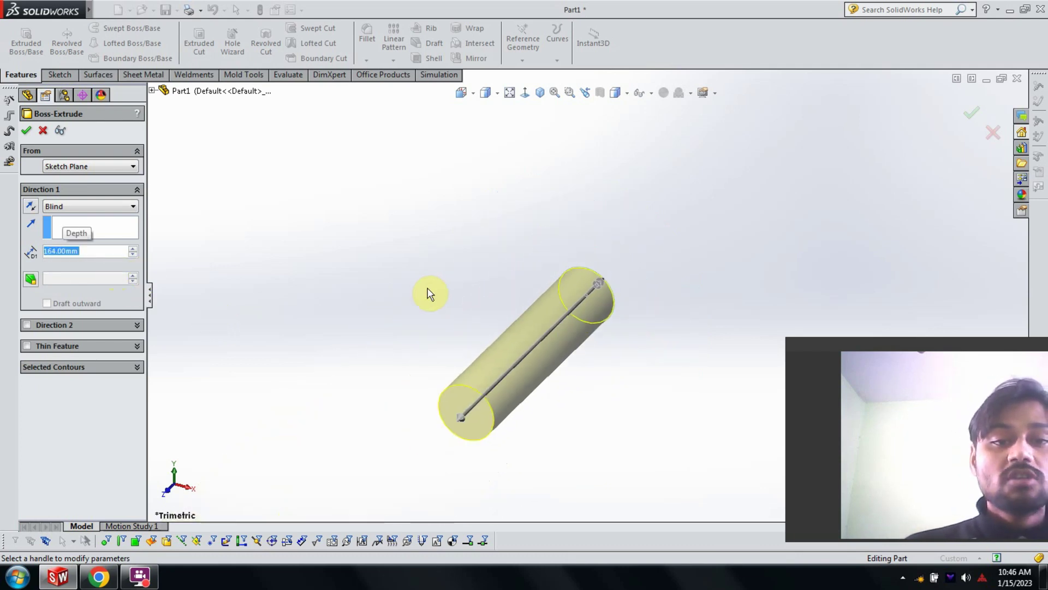
pyautogui.scroll(-2, 440, 314)
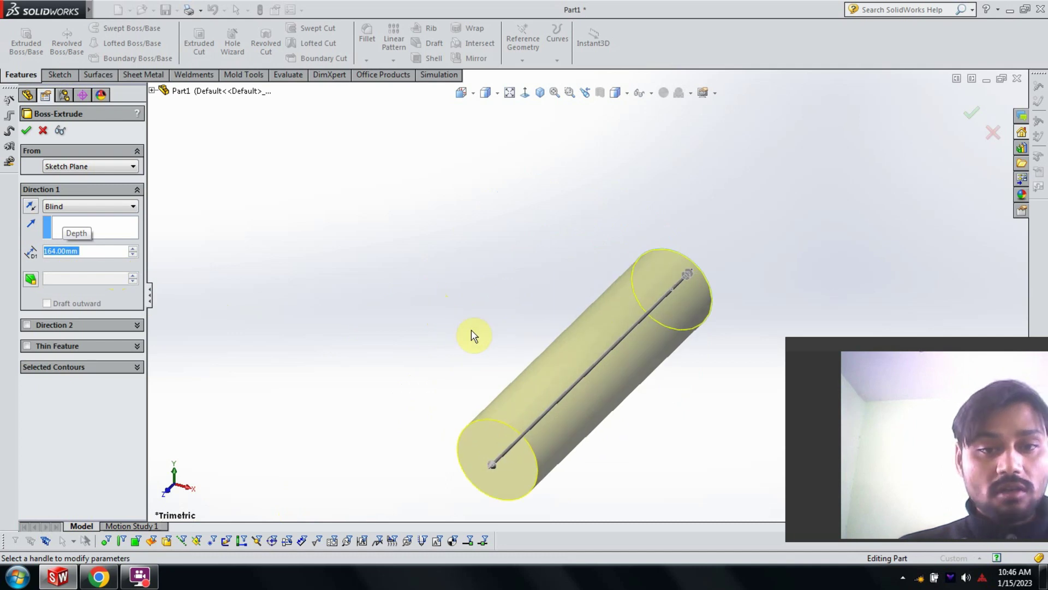
pyautogui.keyDown('ctrl'); pyautogui.moveTo(471, 330); pyautogui.dragTo(395, 229, button='middle'); pyautogui.keyUp('ctrl')
pyautogui.moveTo(609, 308)
pyautogui.mouseDown(button='middle')
pyautogui.moveTo(662, 286)
pyautogui.moveTo(615, 284)
pyautogui.moveTo(33, 136)
pyautogui.mouseUp(button='middle')
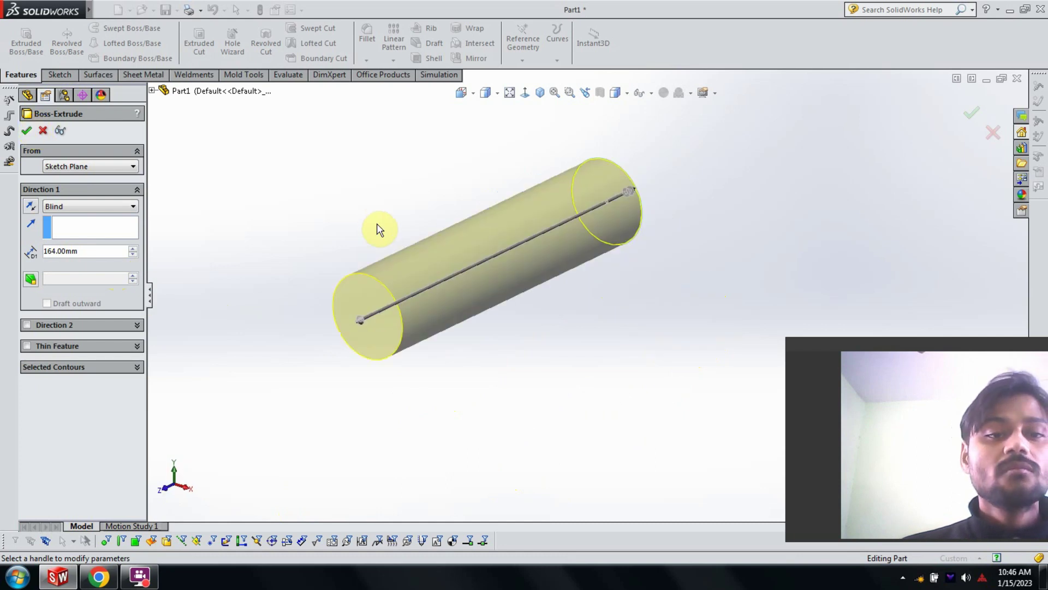
pyautogui.press('Return')
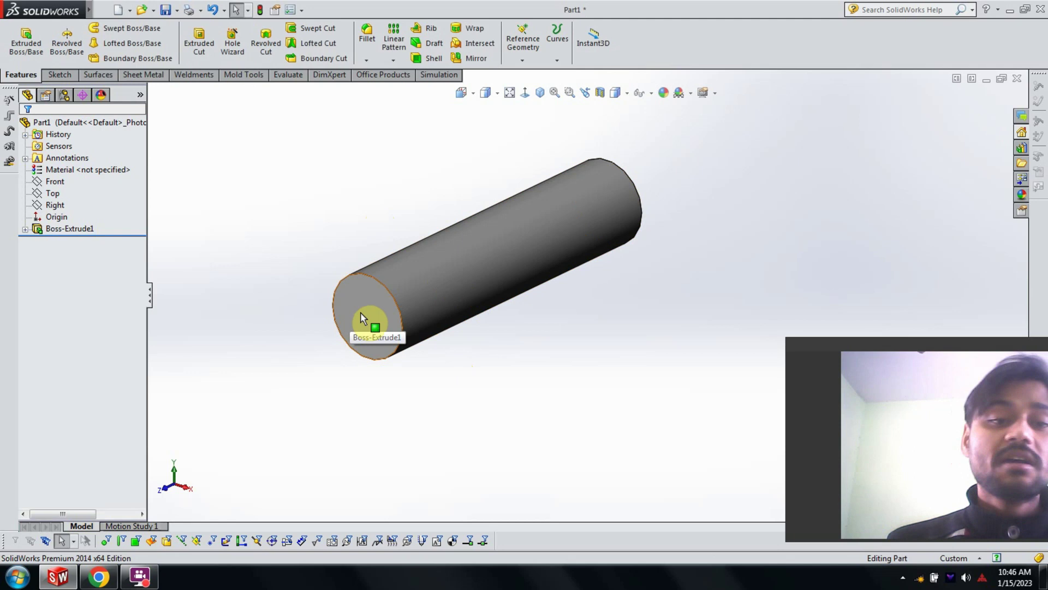
# Step: Face the cylinder's end face head-on and start a circle sketch on it
pyautogui.click(360, 312)
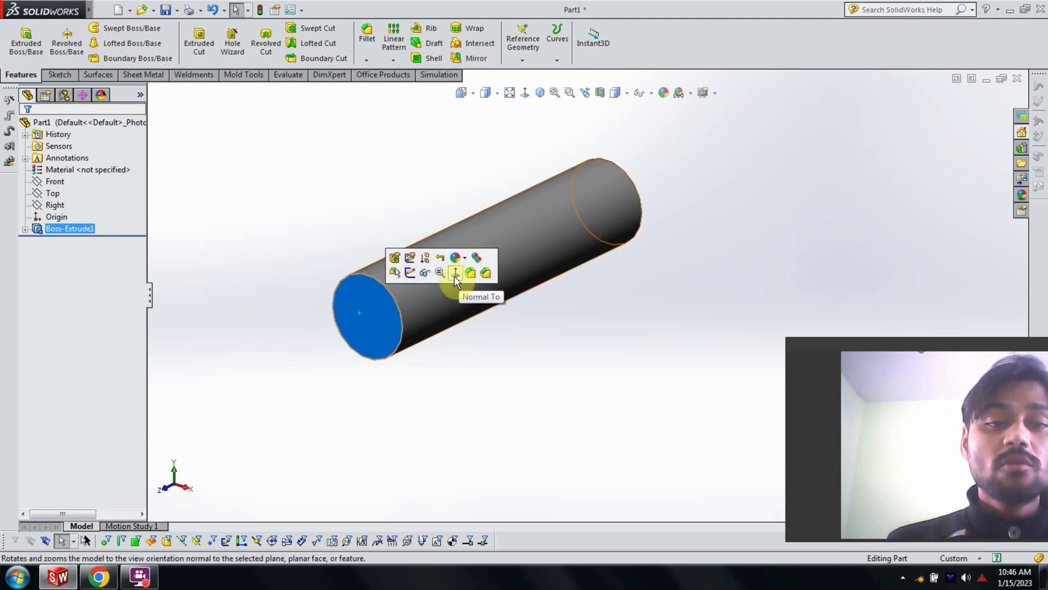
pyautogui.click(455, 273)
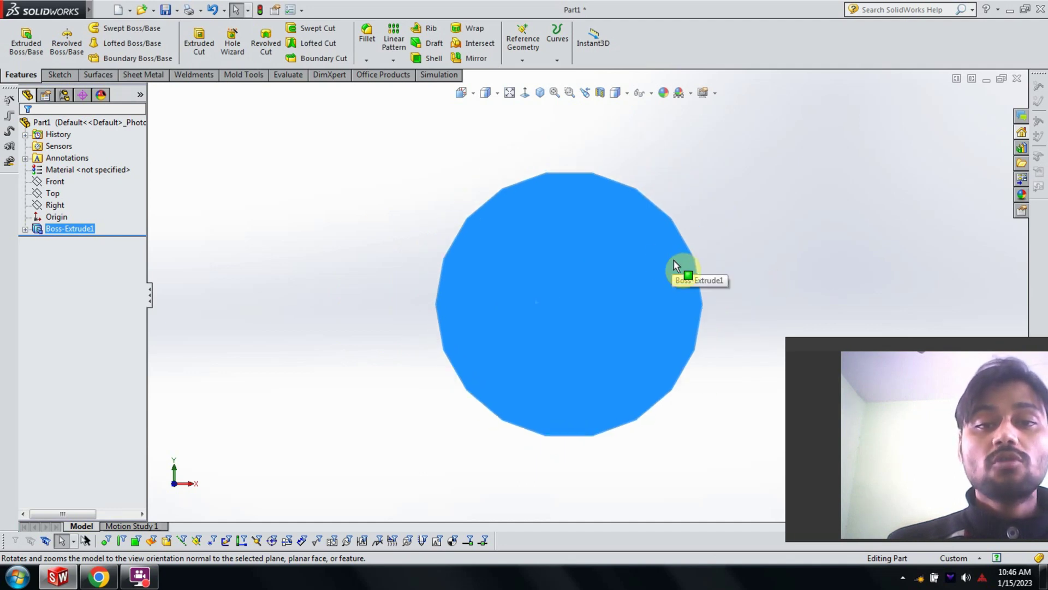
pyautogui.click(63, 75)
pyautogui.click(110, 27)
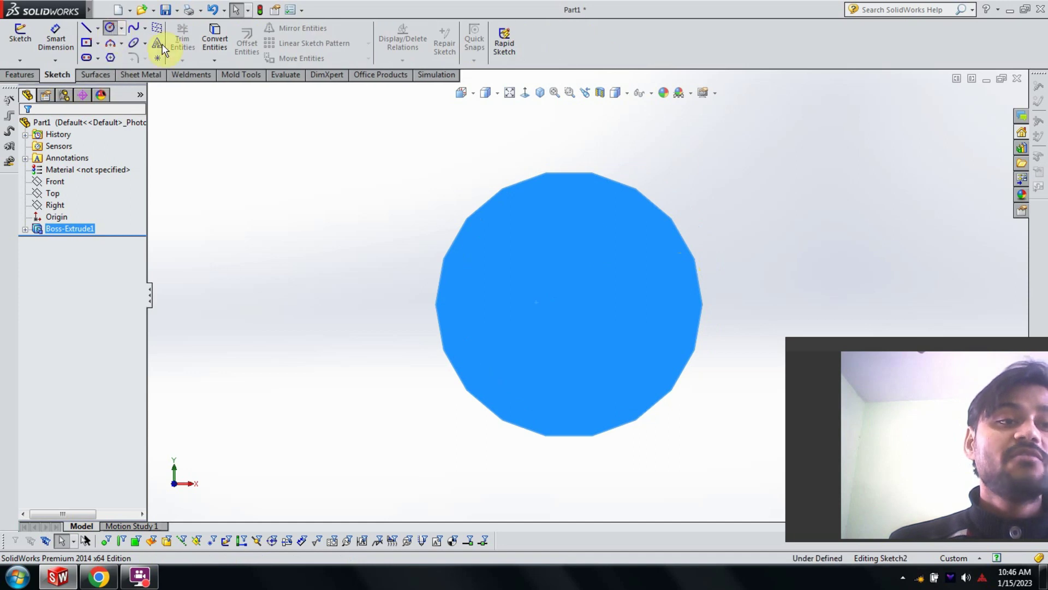
# Step: Draw a circle from the origin, dimension it to 65 mm, and exit the sketch
pyautogui.click(572, 314)
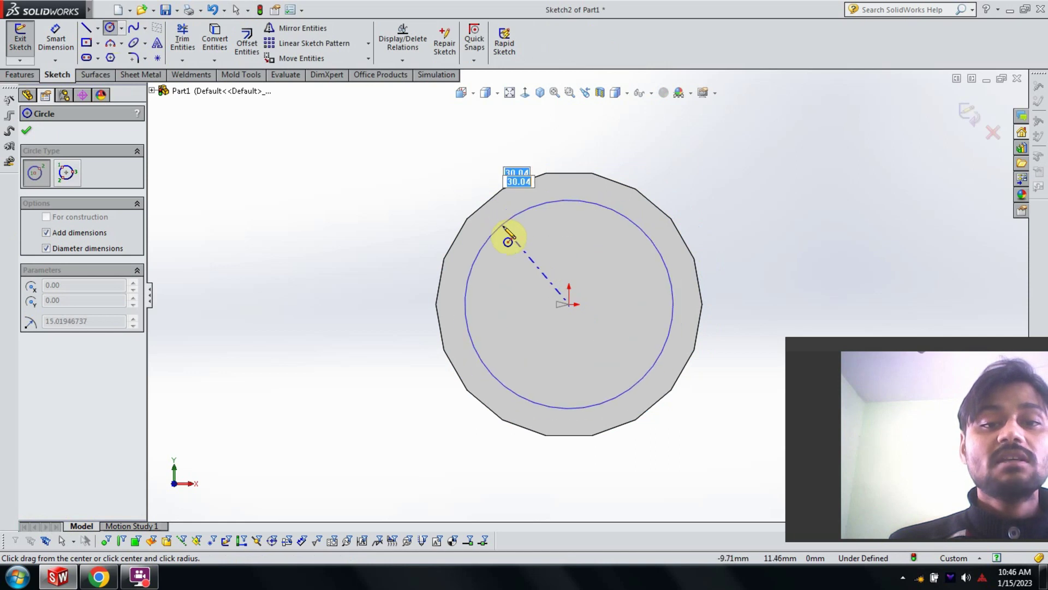
pyautogui.click(507, 234)
pyautogui.press('Escape')
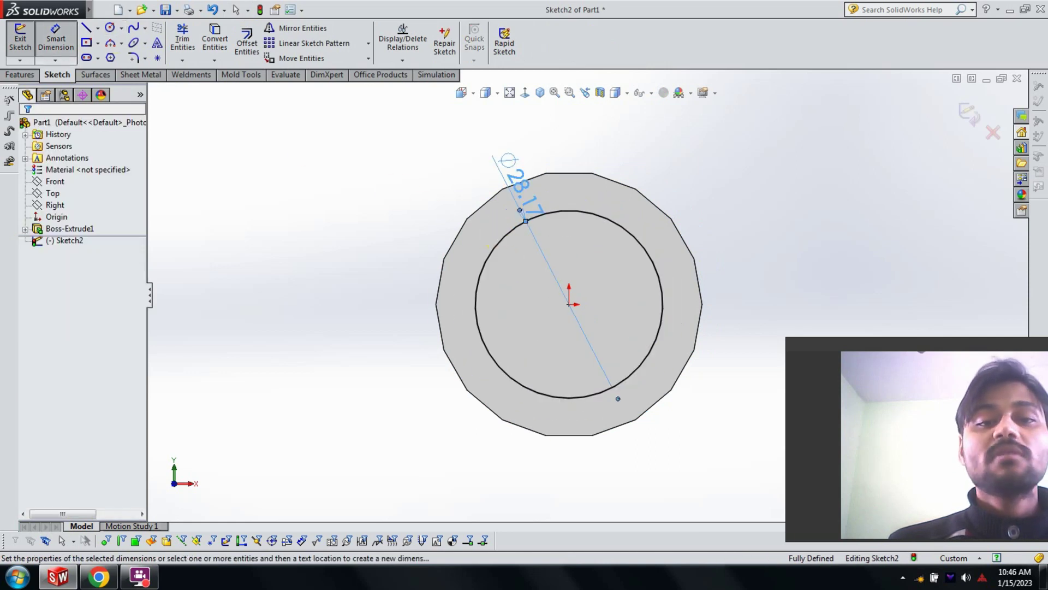
pyautogui.click(508, 160)
pyautogui.write('65')
pyautogui.press('Return')
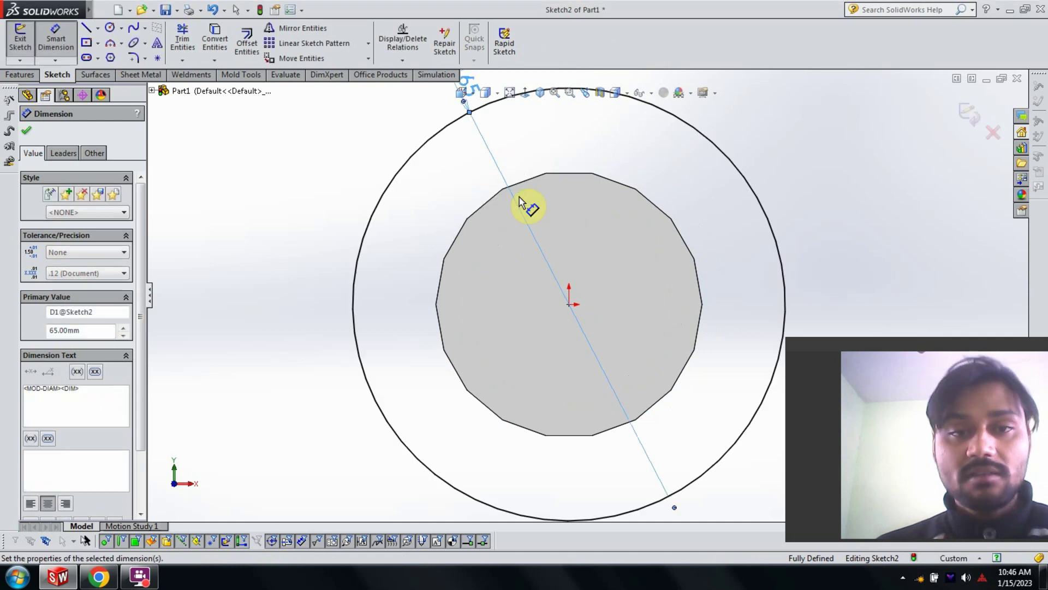
pyautogui.scroll(2, 600, 252)
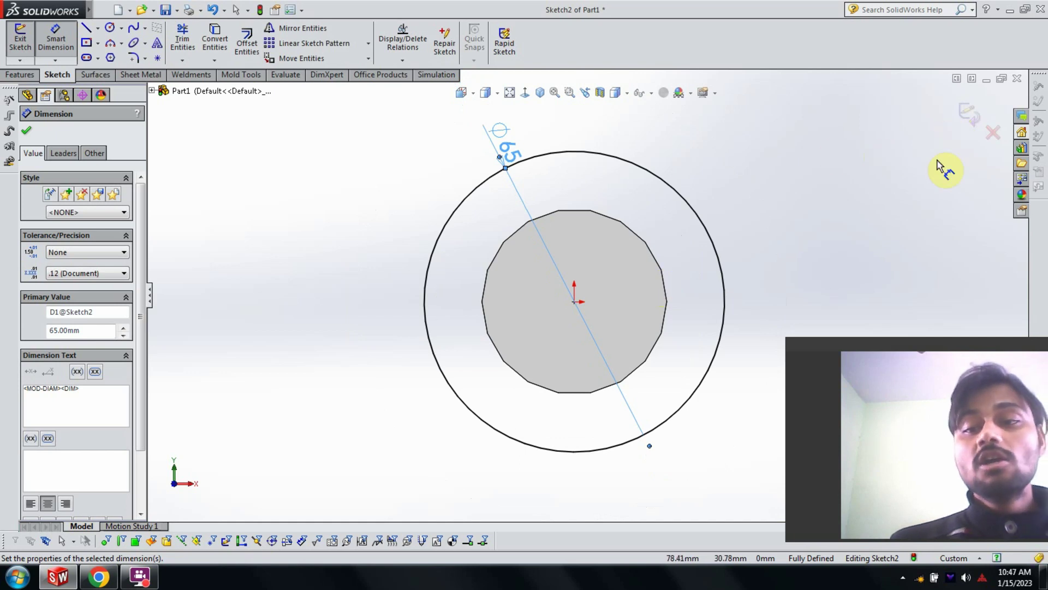
pyautogui.click(969, 116)
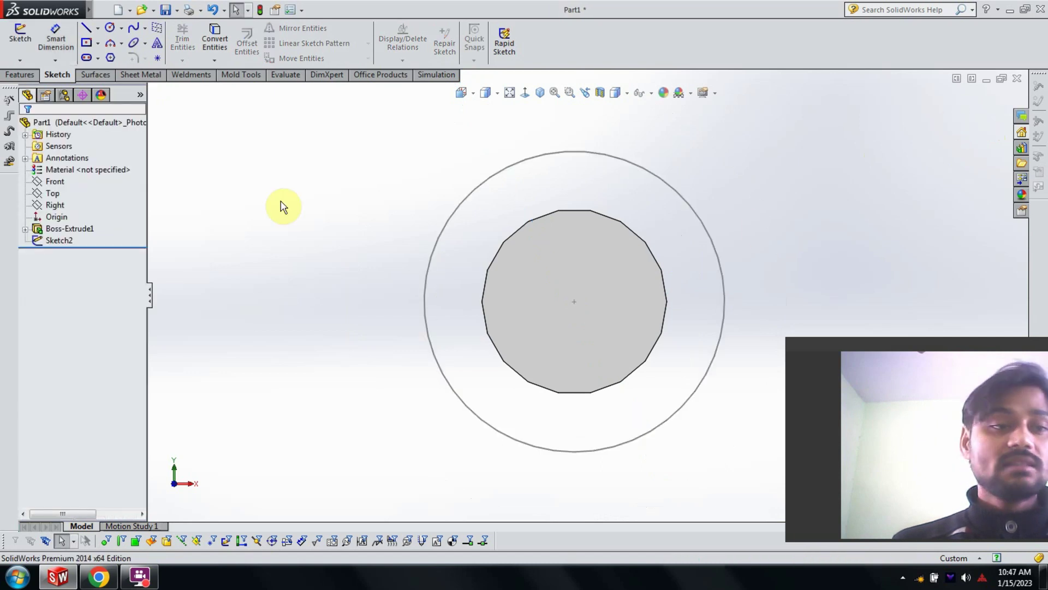
# Step: Extrude Sketch2 70 mm Blind into the 65 mm collar, Boss-Extrude2
pyautogui.click(60, 240)
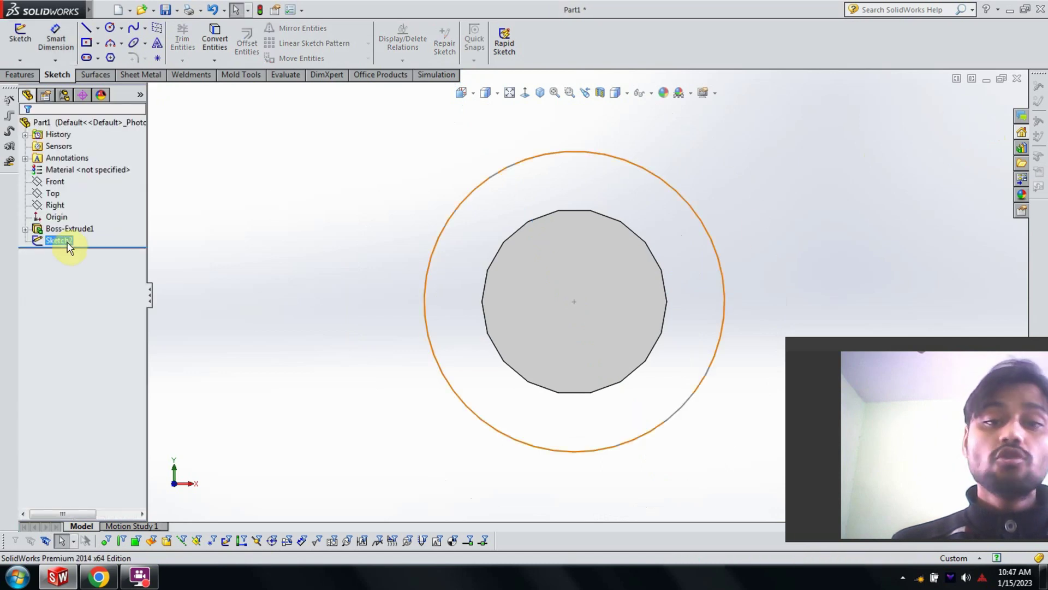
pyautogui.click(19, 76)
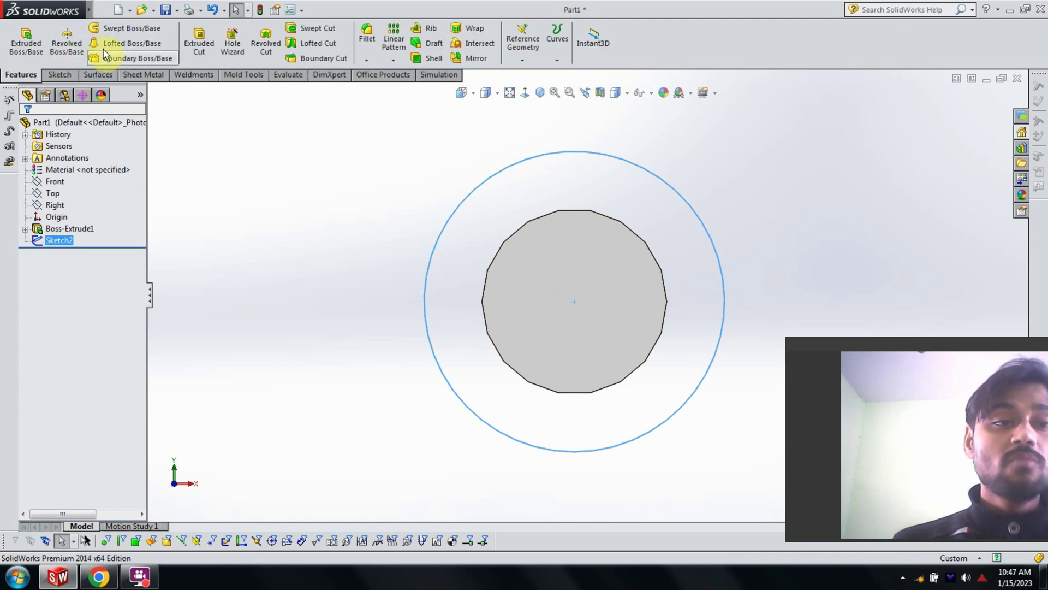
pyautogui.click(13, 47)
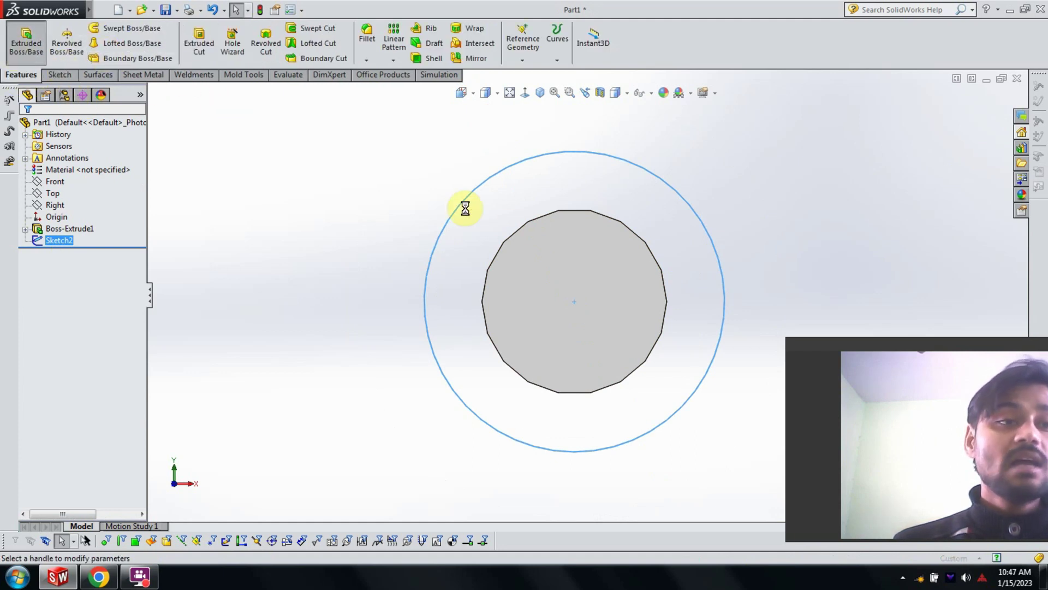
pyautogui.moveTo(626, 221)
pyautogui.mouseDown(button='middle')
pyautogui.moveTo(632, 330)
pyautogui.moveTo(656, 317)
pyautogui.mouseUp(button='middle')
pyautogui.scroll(3, 656, 317)
pyautogui.click(104, 254)
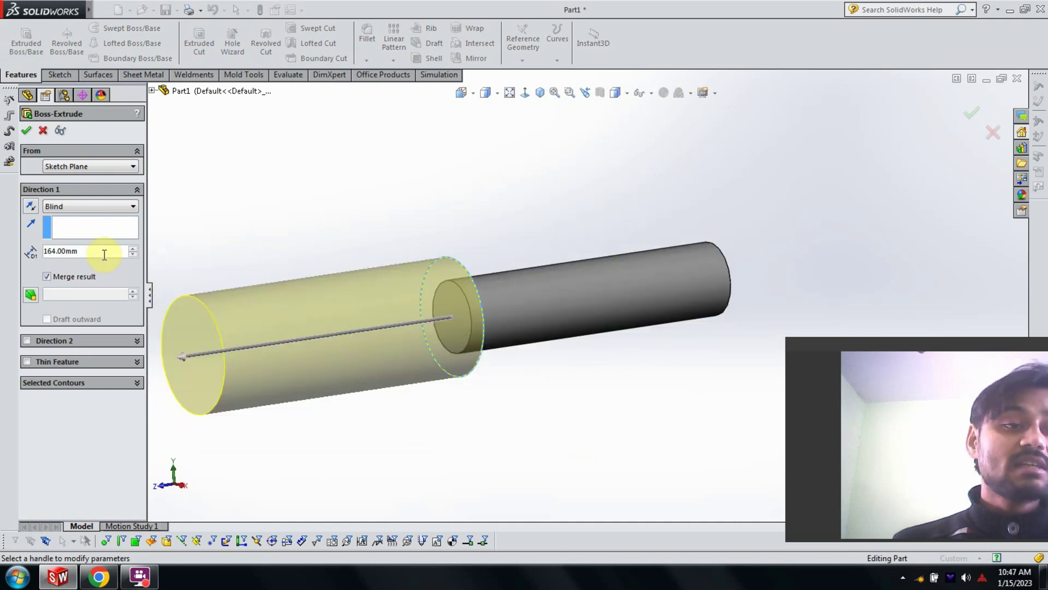
pyautogui.doubleClick(106, 253)
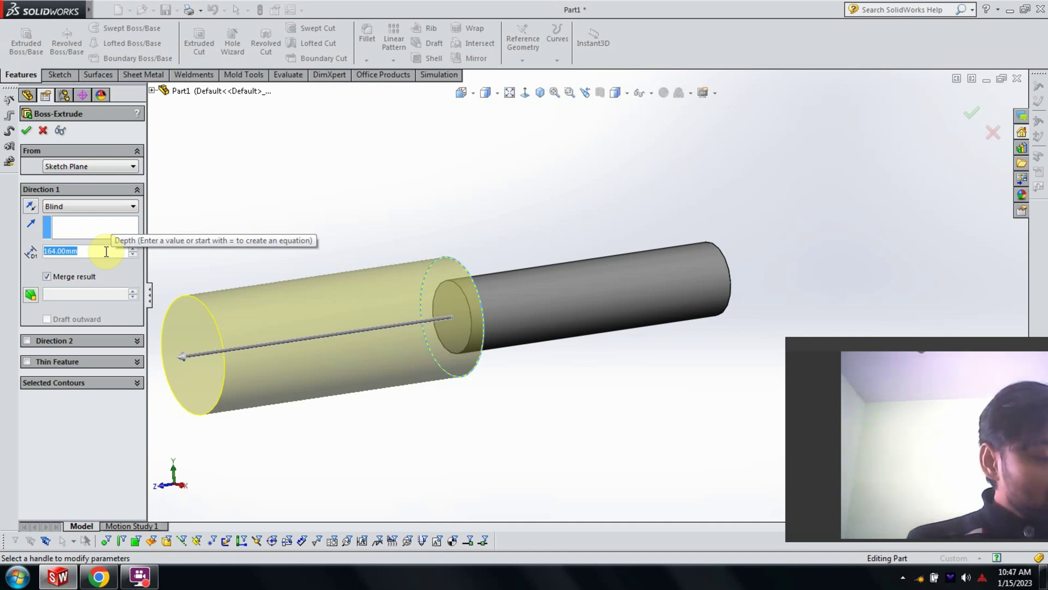
pyautogui.write('70')
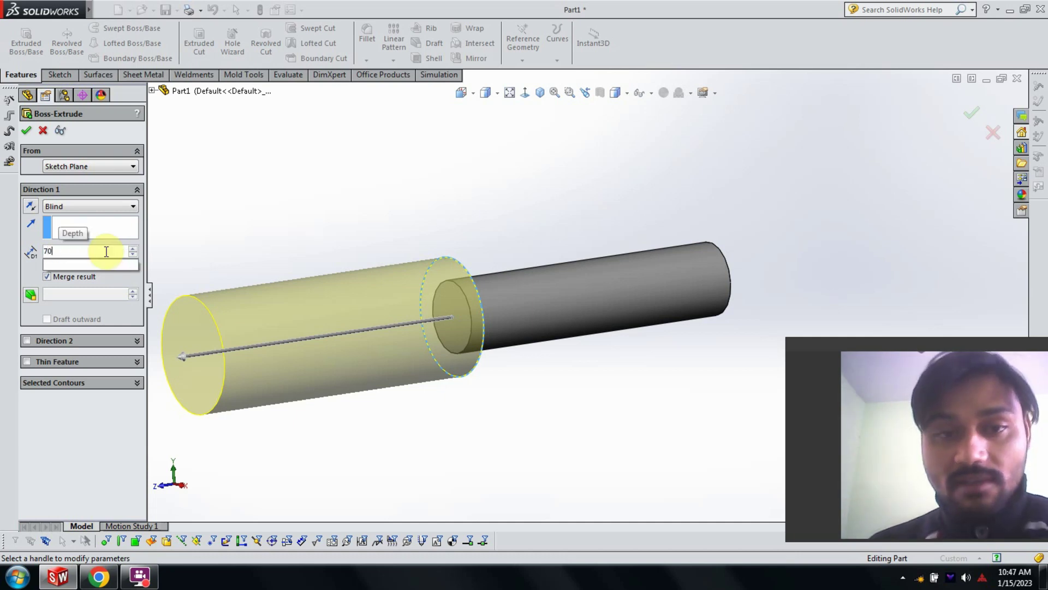
pyautogui.press('Return')
pyautogui.moveTo(382, 222); pyautogui.dragTo(308, 186, button='middle')
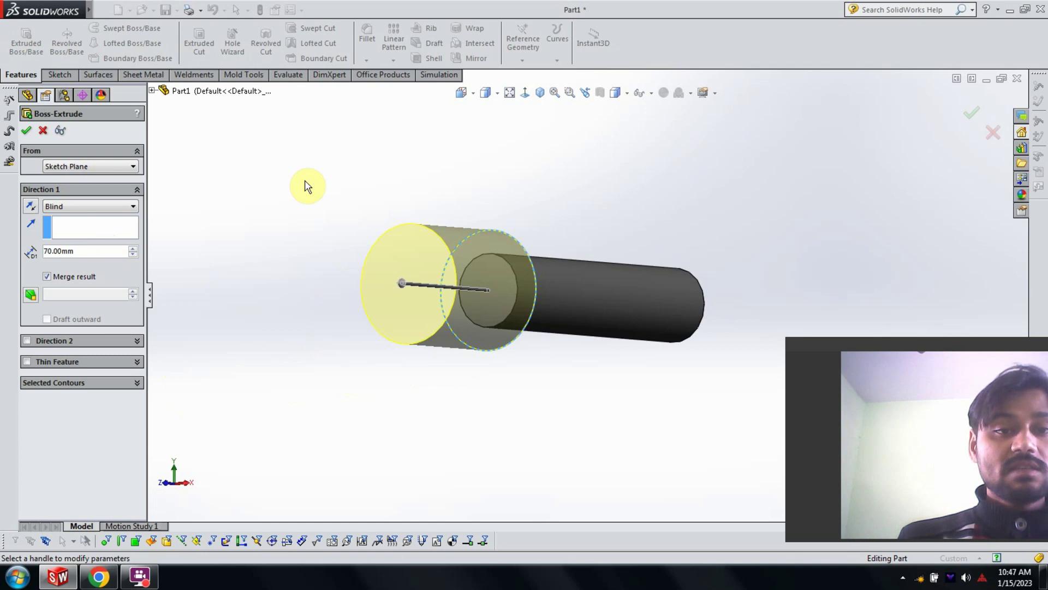
pyautogui.click(27, 130)
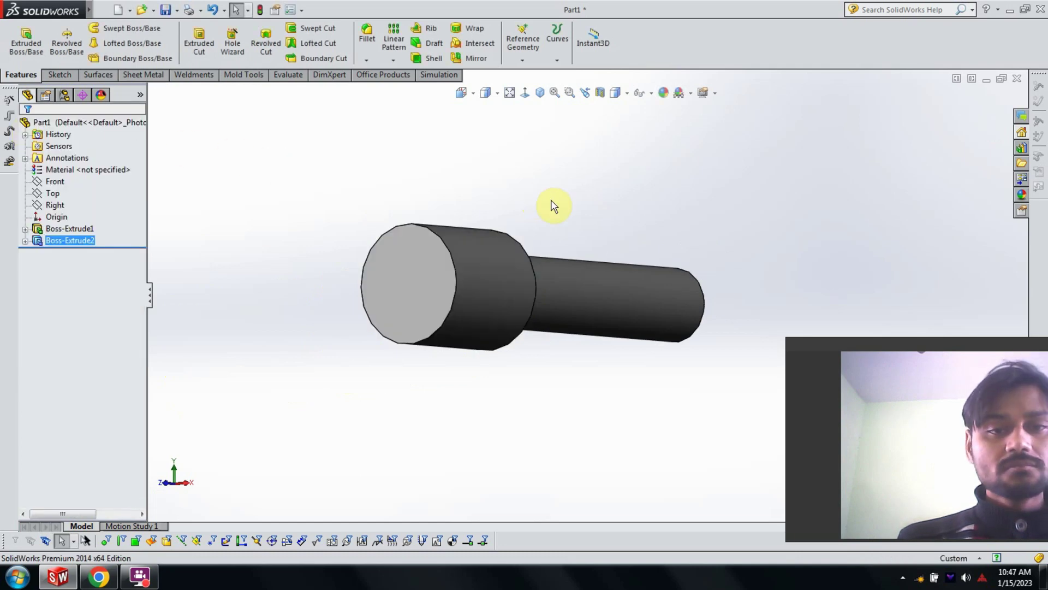
# Step: Select the collar's flat end face, view it normal, and start a circle sketch
pyautogui.click(553, 206)
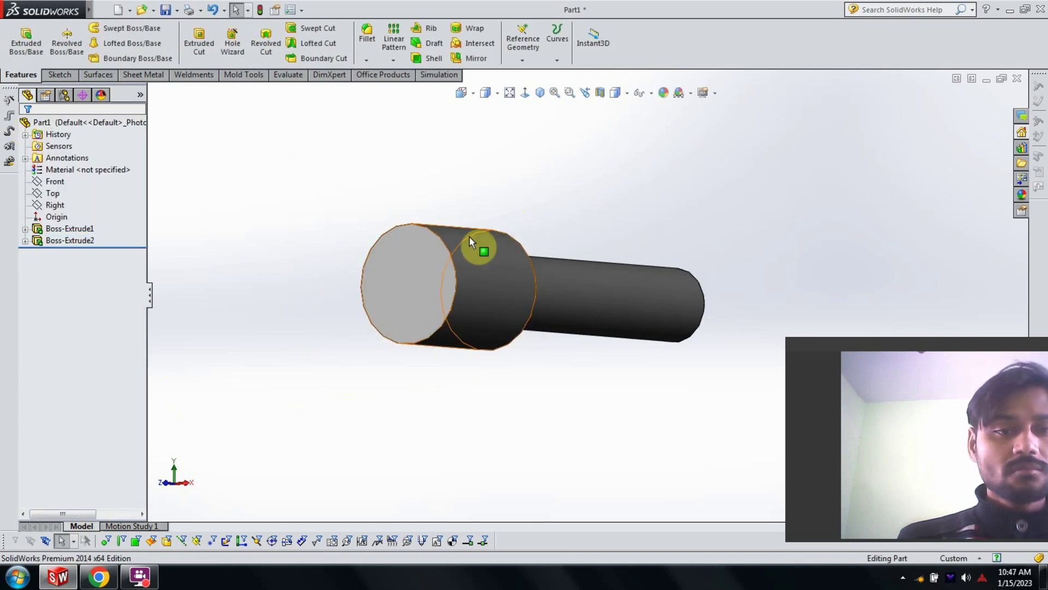
pyautogui.click(418, 272)
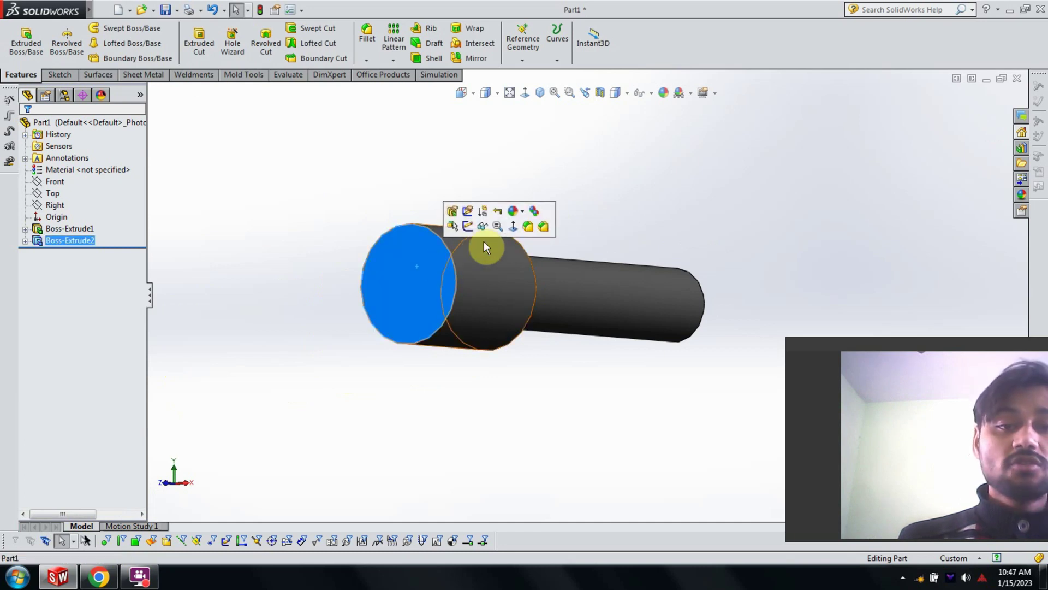
pyautogui.click(514, 226)
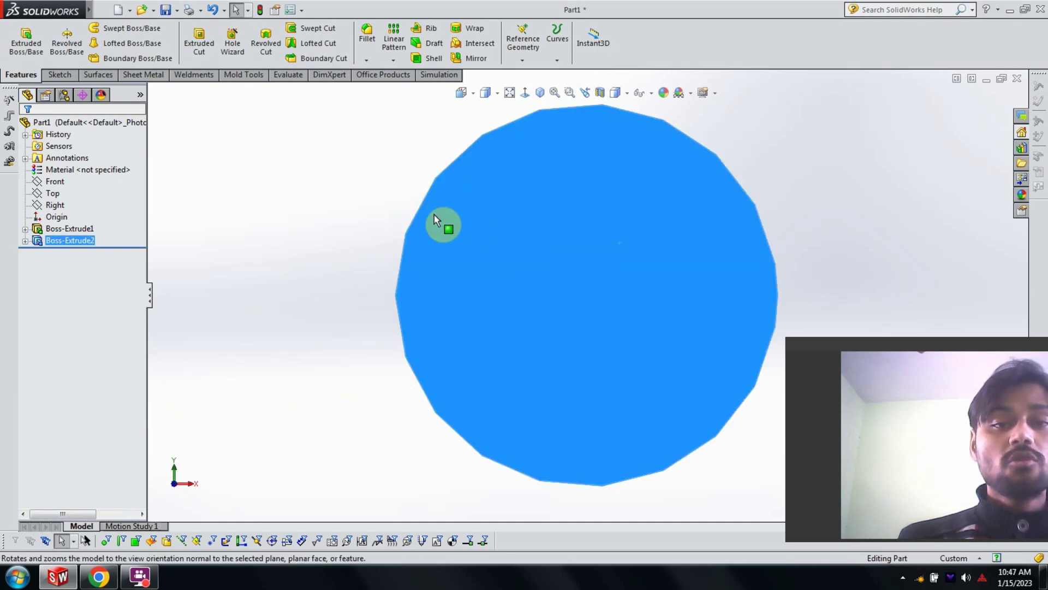
pyautogui.click(64, 75)
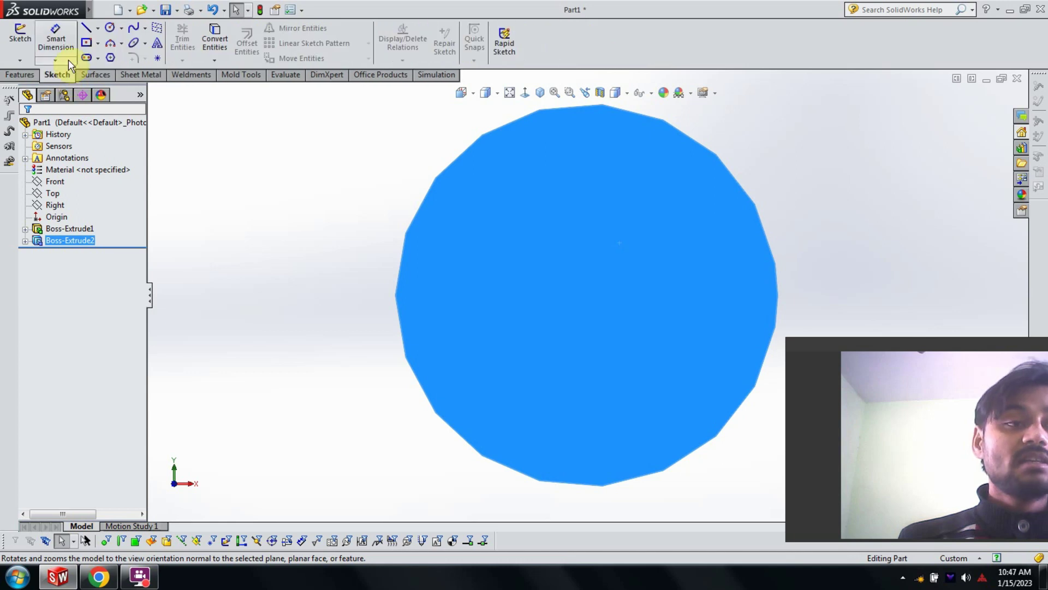
pyautogui.click(109, 30)
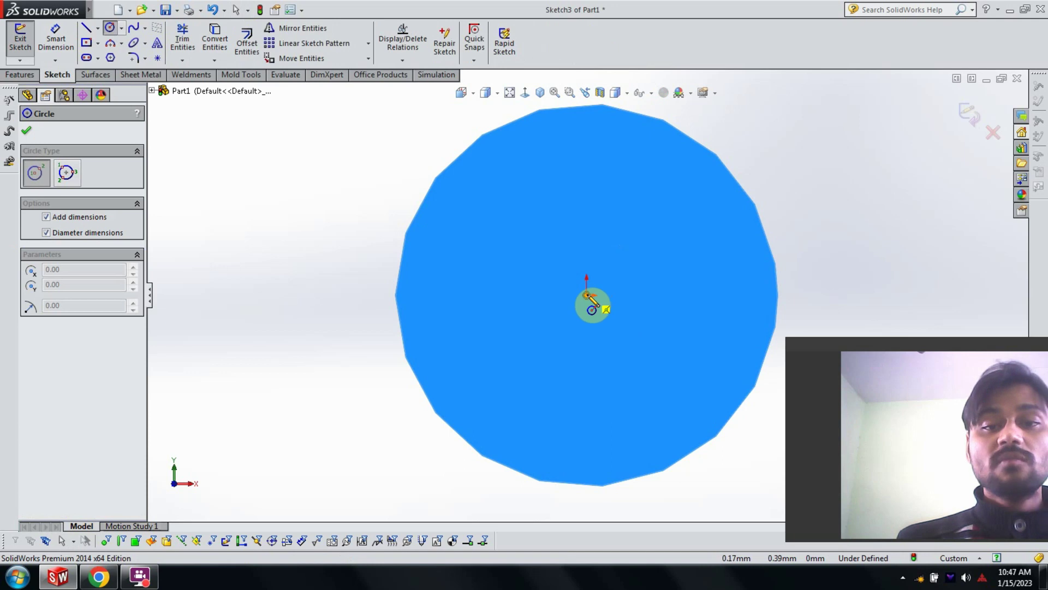
# Step: Draw a circle centred on the face and dimension it to 12 mm
pyautogui.moveTo(587, 295); pyautogui.dragTo(587, 262)
pyautogui.click(610, 191)
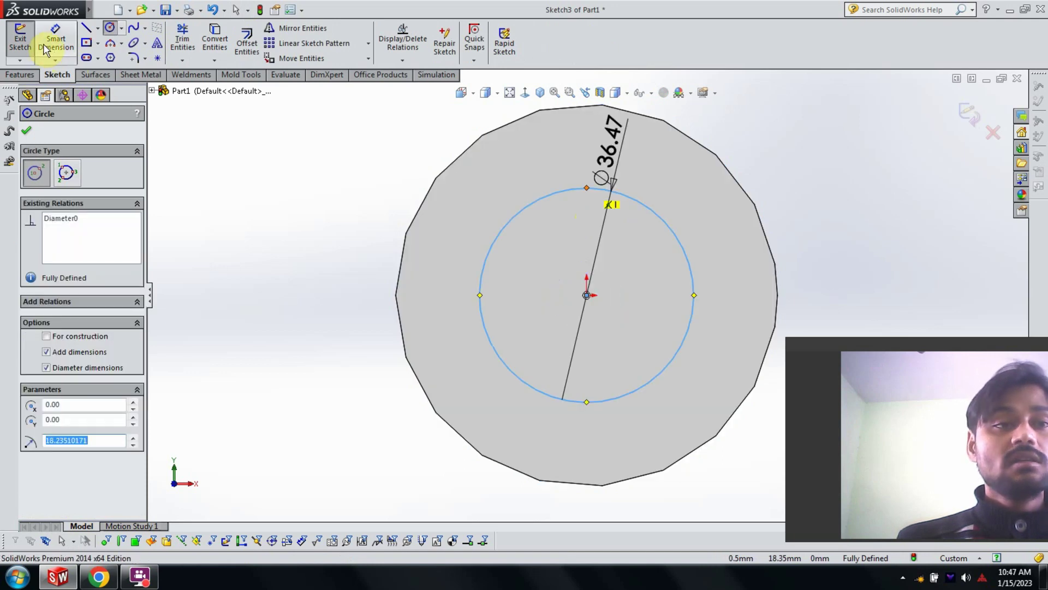
pyautogui.press('Escape')
pyautogui.click(607, 161)
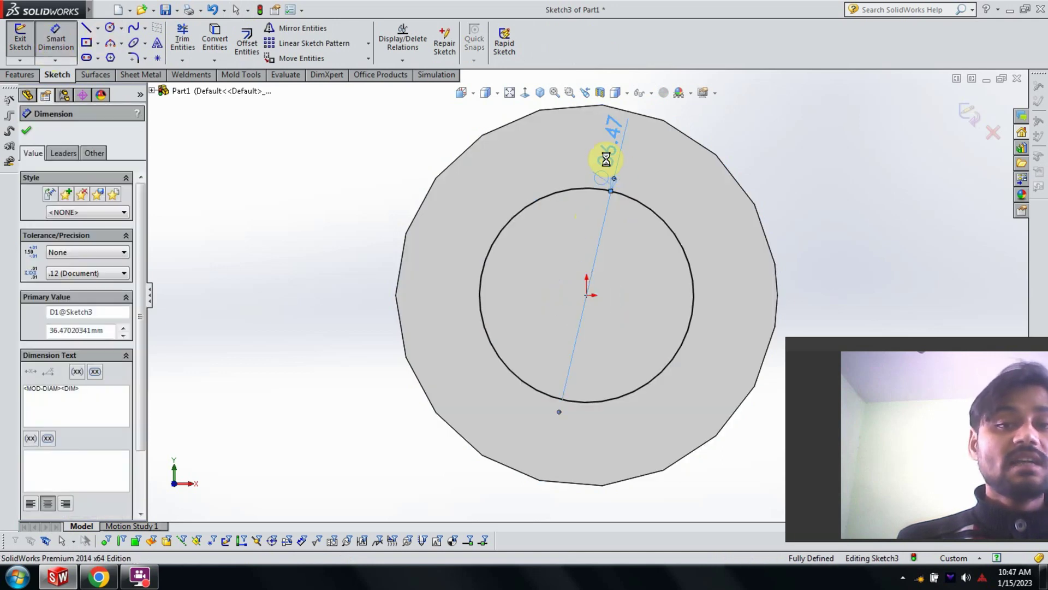
pyautogui.doubleClick(607, 160)
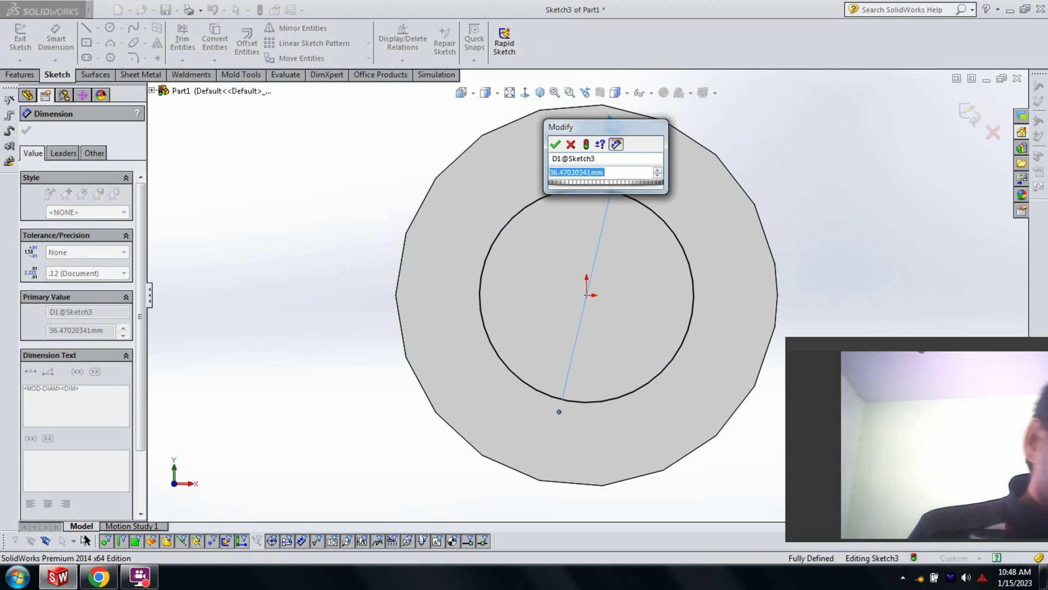
pyautogui.write('12')
pyautogui.click(609, 166)
pyautogui.press('Return')
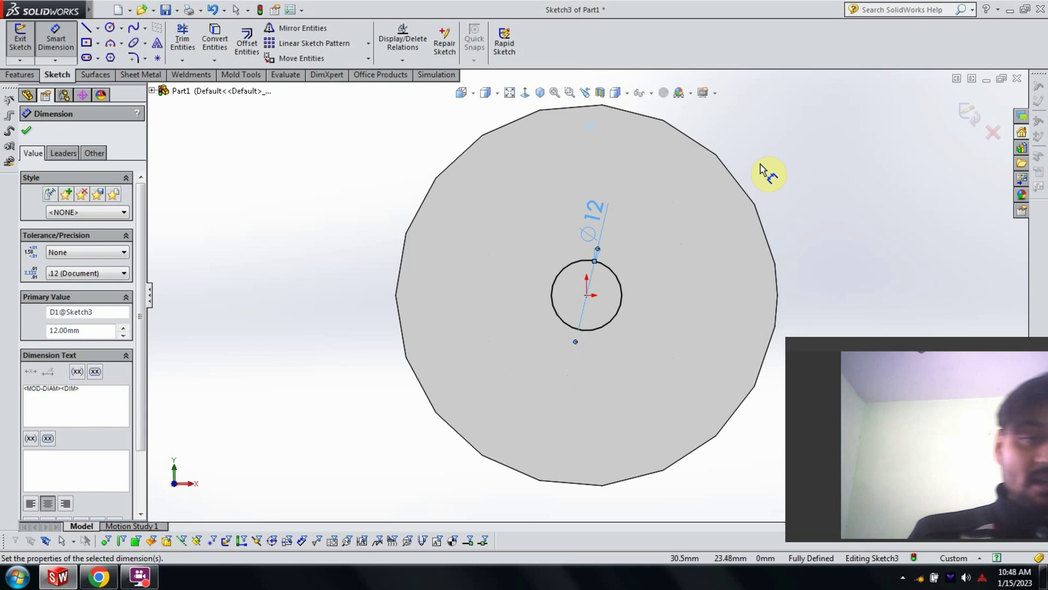
pyautogui.click(763, 170)
# Step: Correct the circle's diameter to 22 mm, exit the sketch, and return to an isometric view
pyautogui.press('Escape')
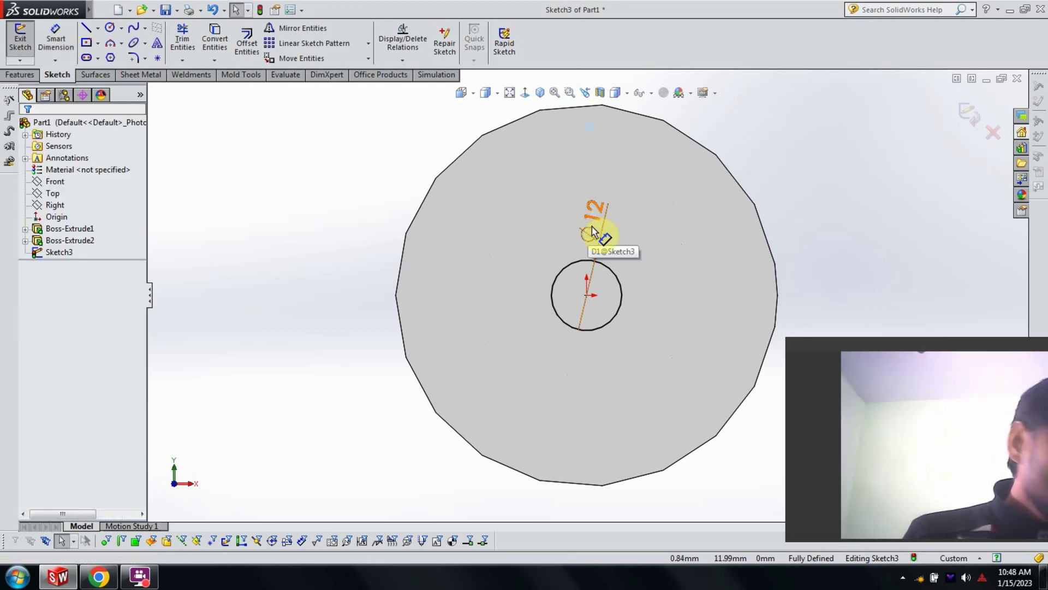
pyautogui.doubleClick(592, 227)
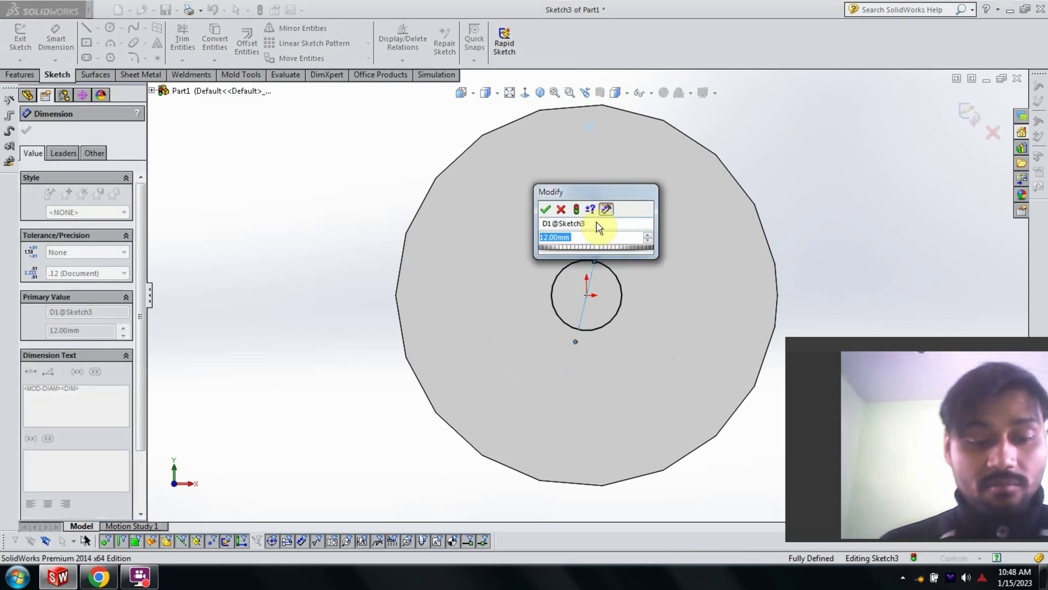
pyautogui.write('22')
pyautogui.press('Return')
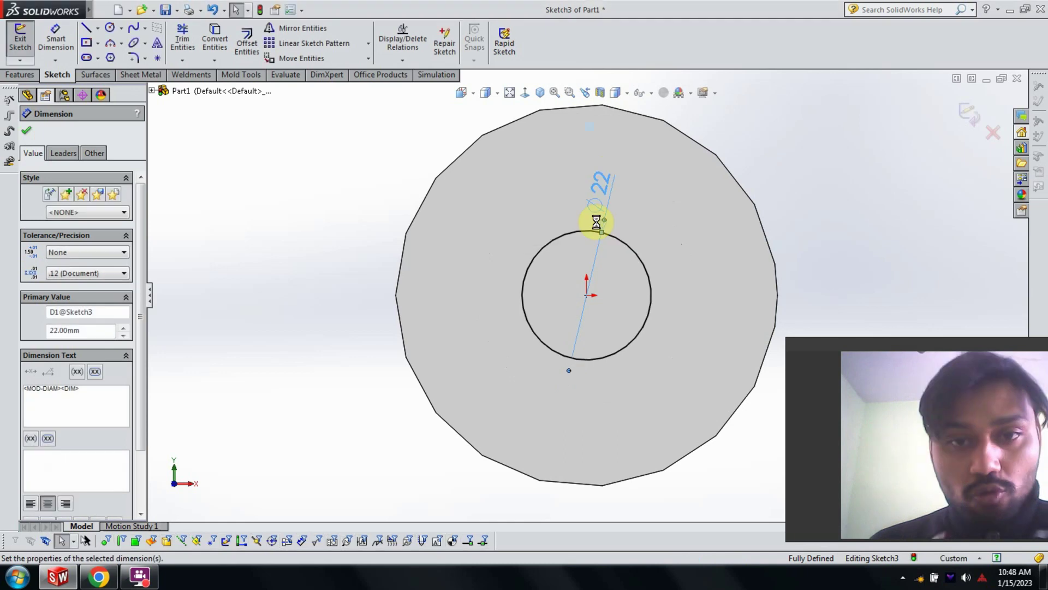
pyautogui.click(970, 115)
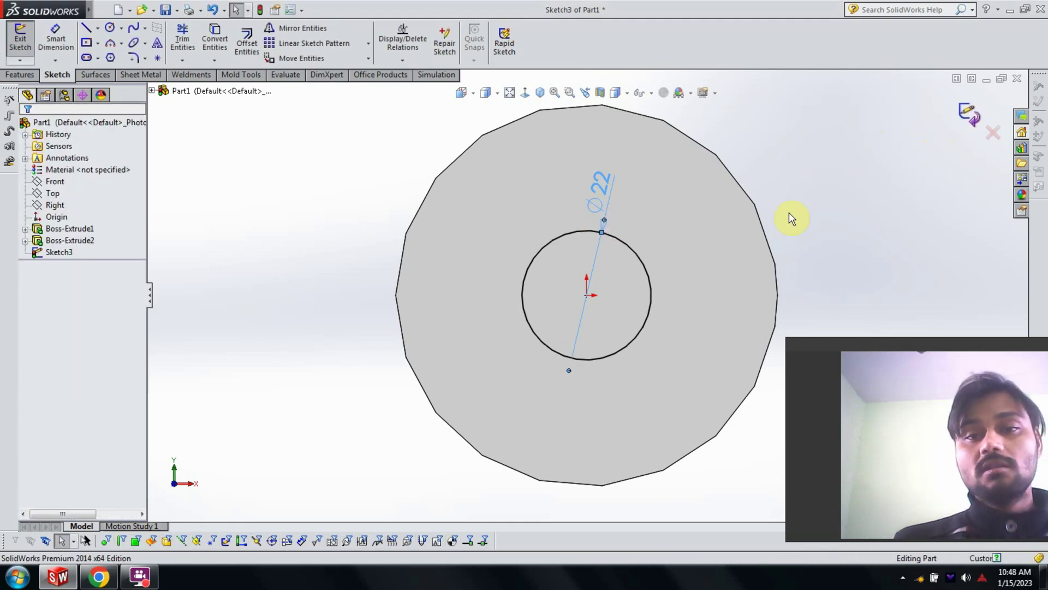
pyautogui.hotkey('ctrl', '7')
pyautogui.click(41, 228)
# Step: Extrude Sketch3 10 mm out from the collar face as a short boss
pyautogui.click(40, 248)
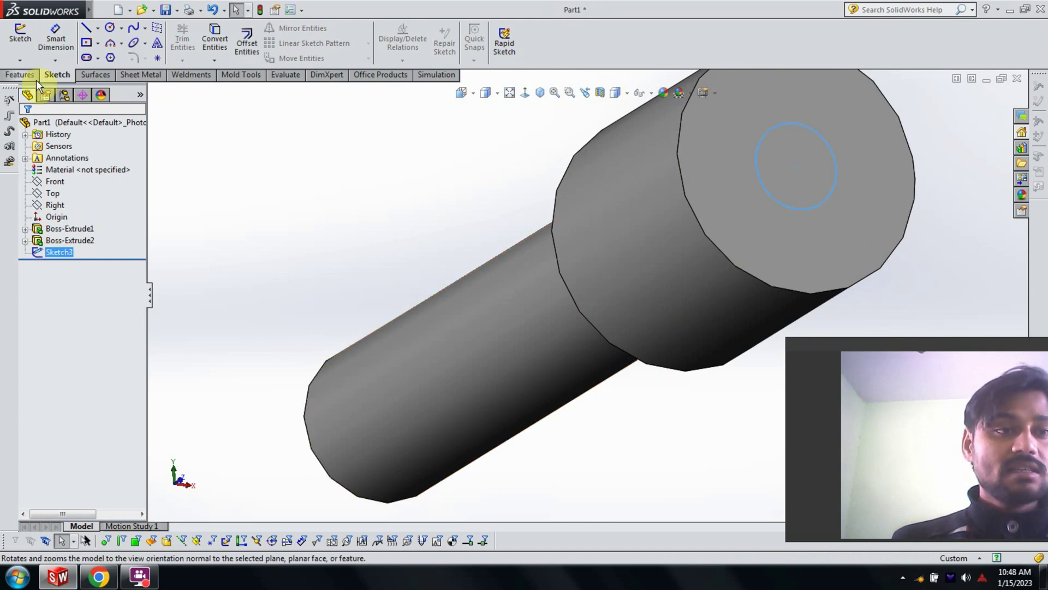
pyautogui.click(36, 74)
pyautogui.click(26, 41)
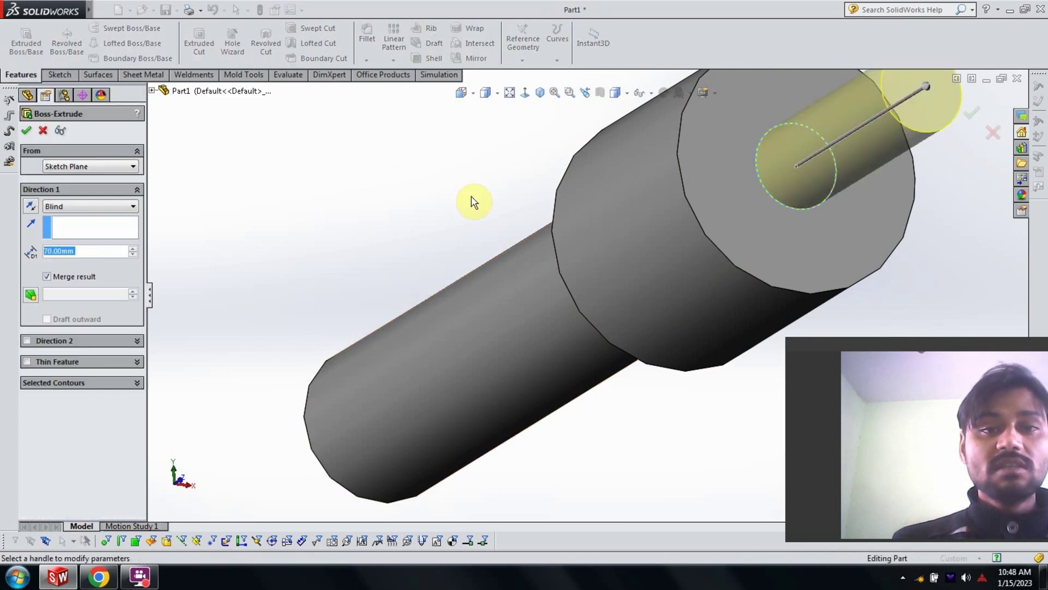
pyautogui.scroll(3, 473, 202)
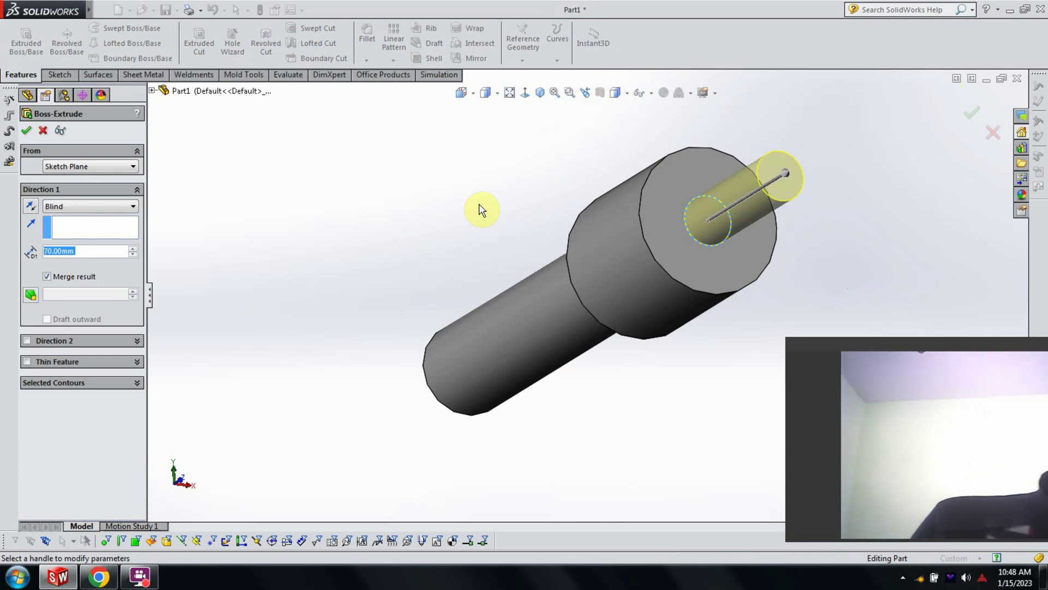
pyautogui.moveTo(785, 174); pyautogui.dragTo(717, 213)
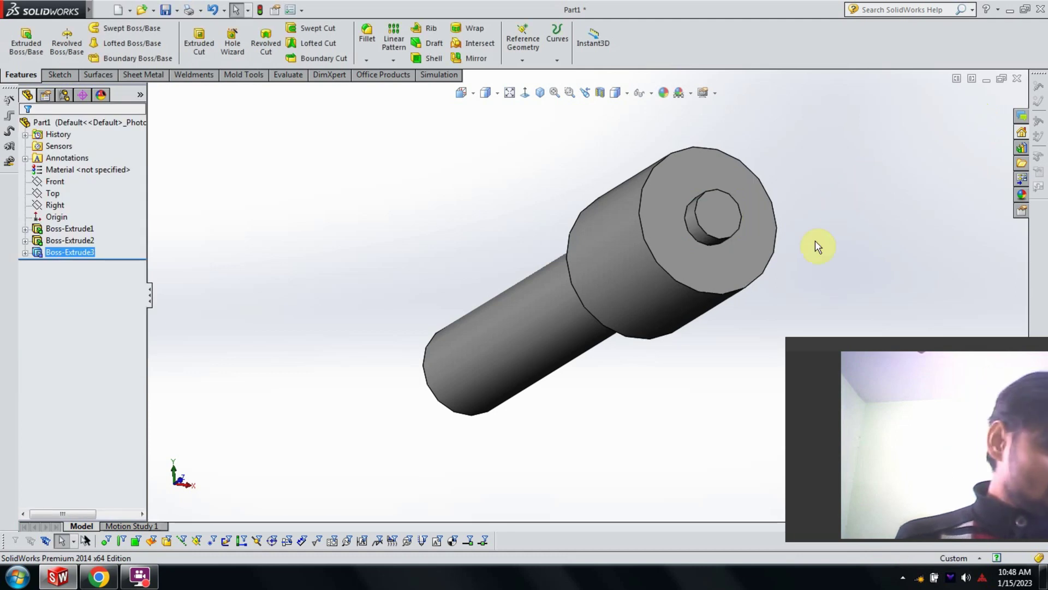
# Step: Select the new boss's top face and view it normal
pyautogui.moveTo(795, 284)
pyautogui.mouseDown(button='middle')
pyautogui.moveTo(767, 155)
pyautogui.moveTo(611, 207)
pyautogui.mouseUp(button='middle')
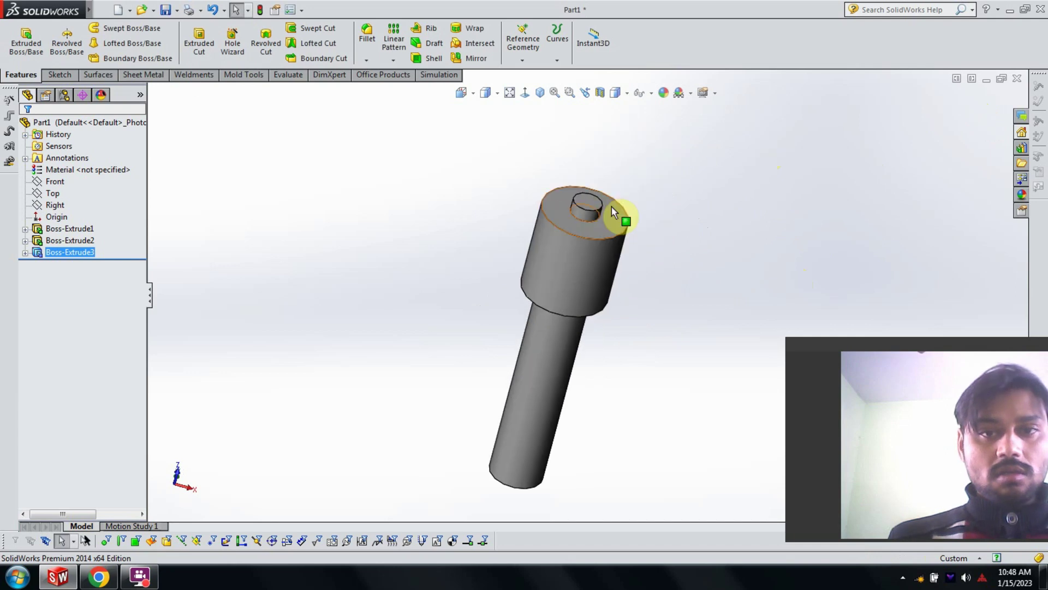
pyautogui.scroll(-2, 608, 207)
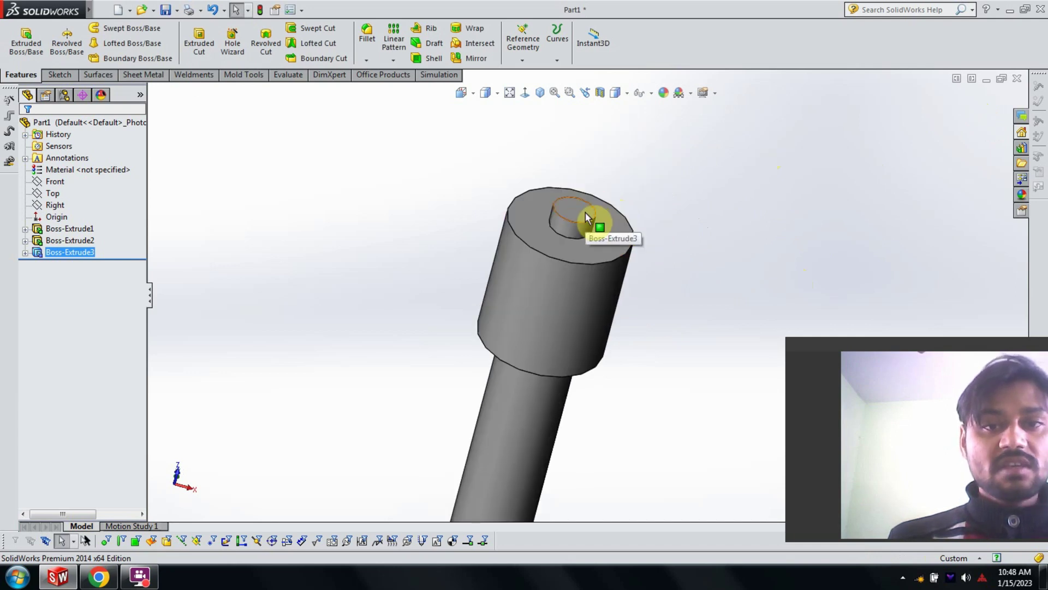
pyautogui.click(586, 213)
pyautogui.click(677, 176)
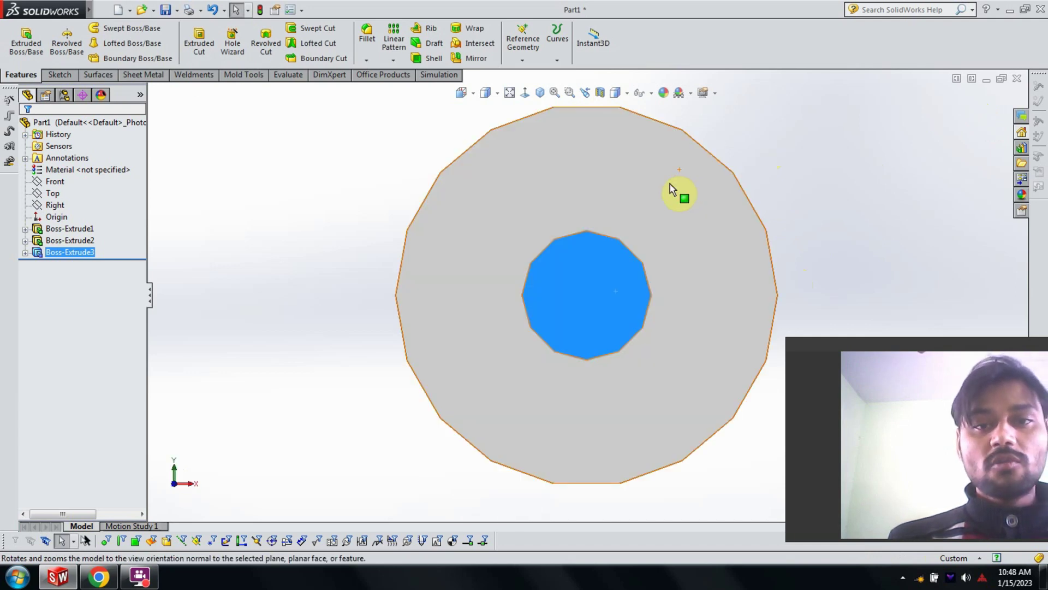
# Step: Draw a circle at the origin on the boss face, dimension it to 12 mm, and exit
pyautogui.click(65, 74)
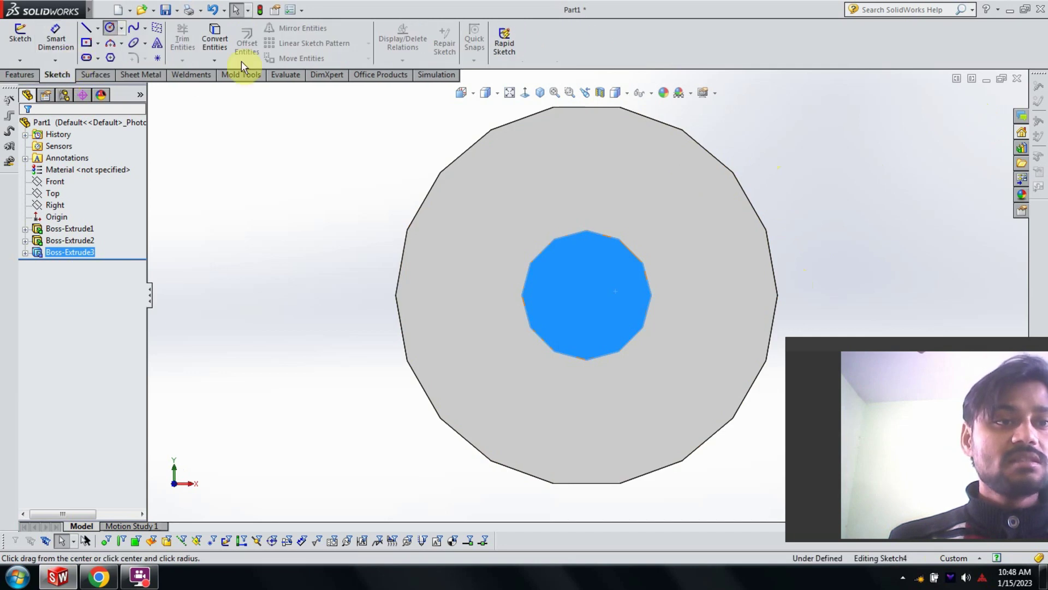
pyautogui.click(110, 27)
pyautogui.click(587, 295)
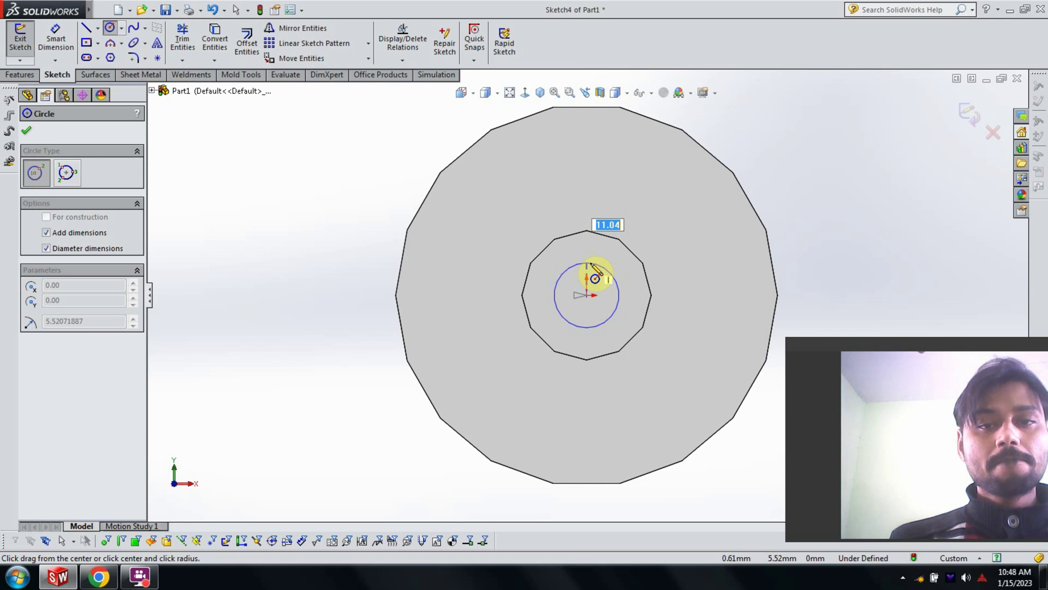
pyautogui.click(592, 265)
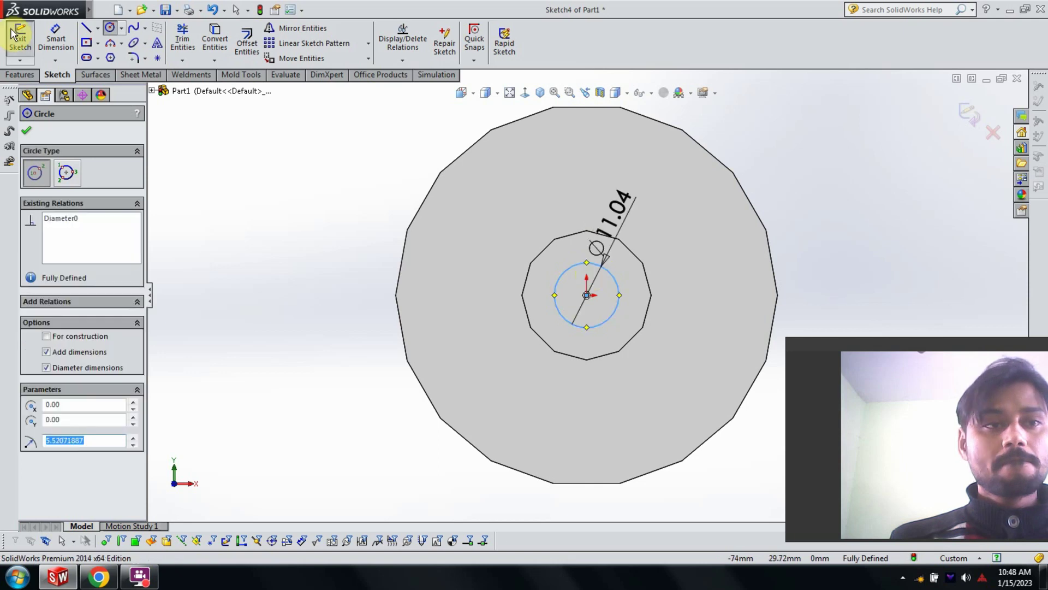
pyautogui.click(49, 39)
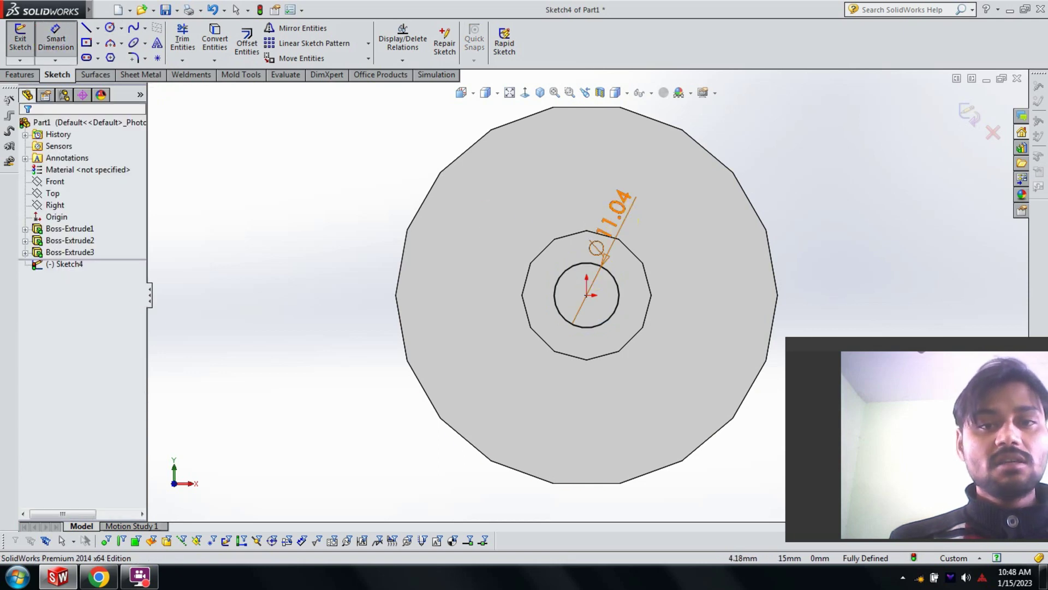
pyautogui.doubleClick(611, 209)
pyautogui.write('12')
pyautogui.press('Return')
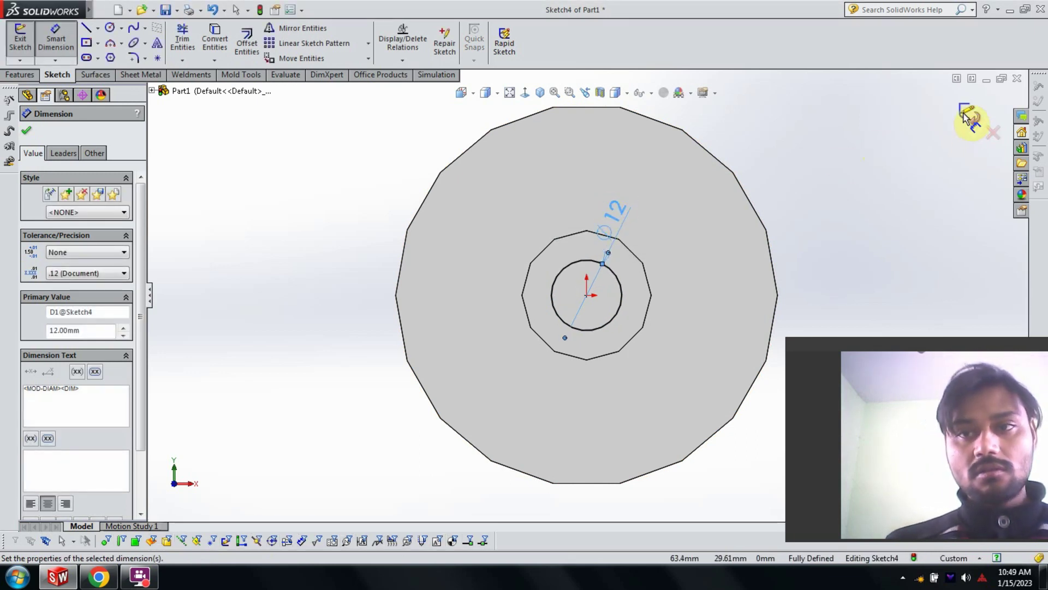
pyautogui.click(969, 115)
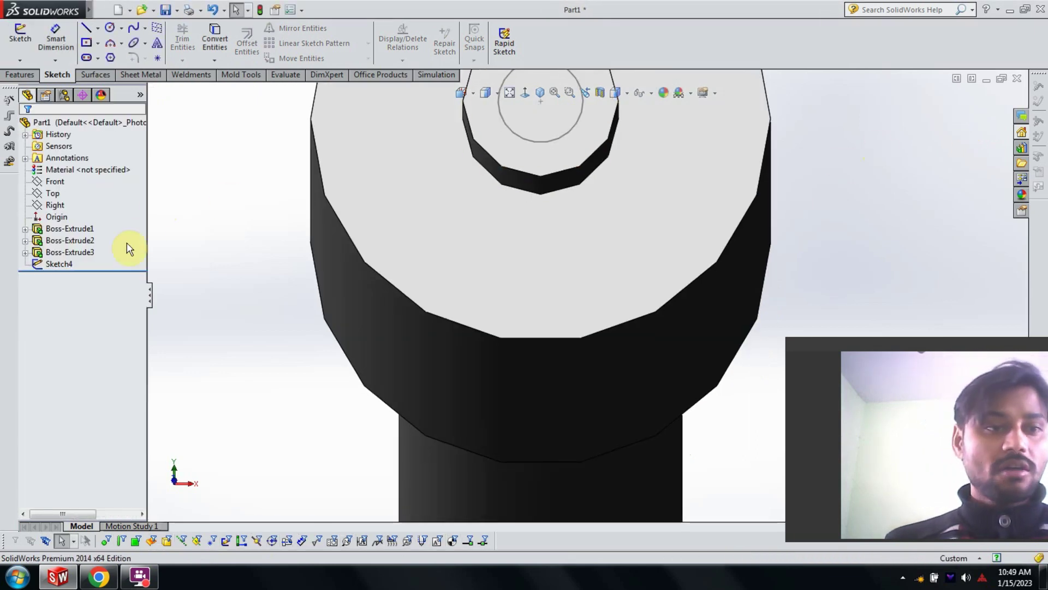
# Step: Cut Sketch4 10 mm deep (Blind) into the end boss as Cut-Extrude1
pyautogui.click(59, 263)
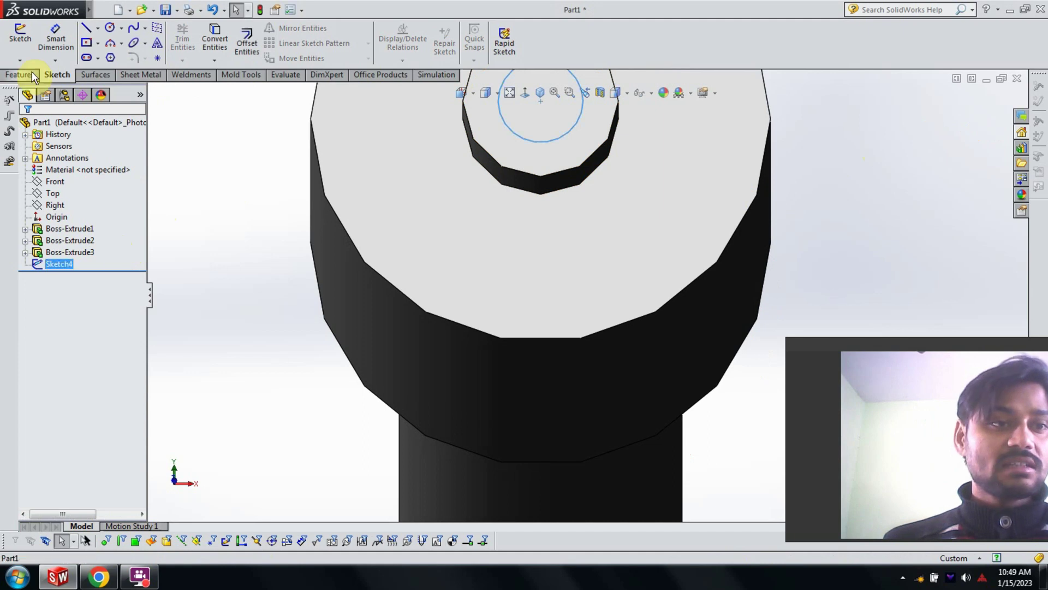
pyautogui.click(32, 73)
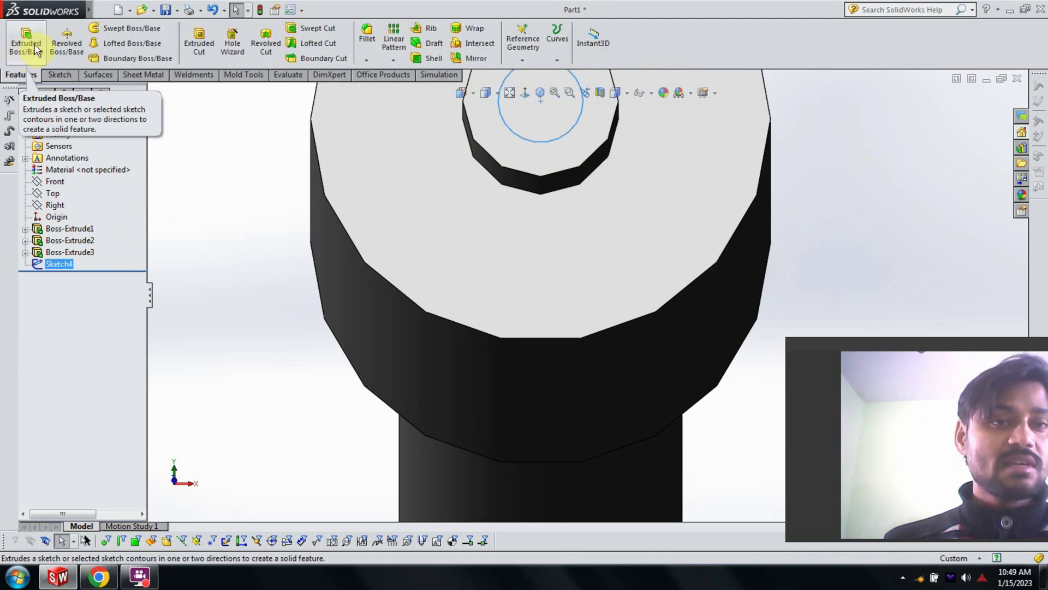
pyautogui.click(200, 45)
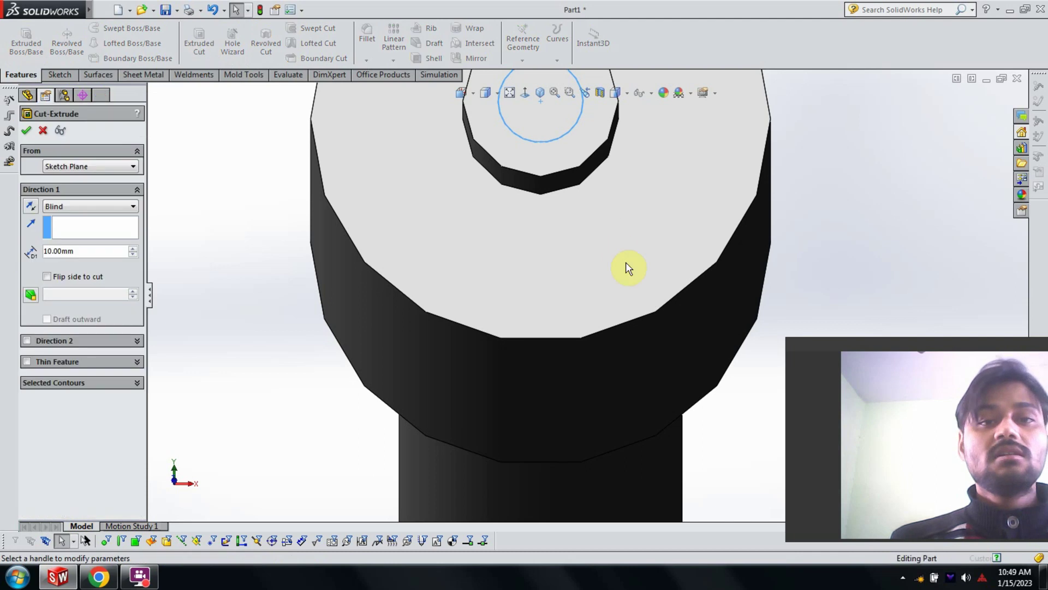
pyautogui.moveTo(614, 267); pyautogui.dragTo(383, 191, button='middle')
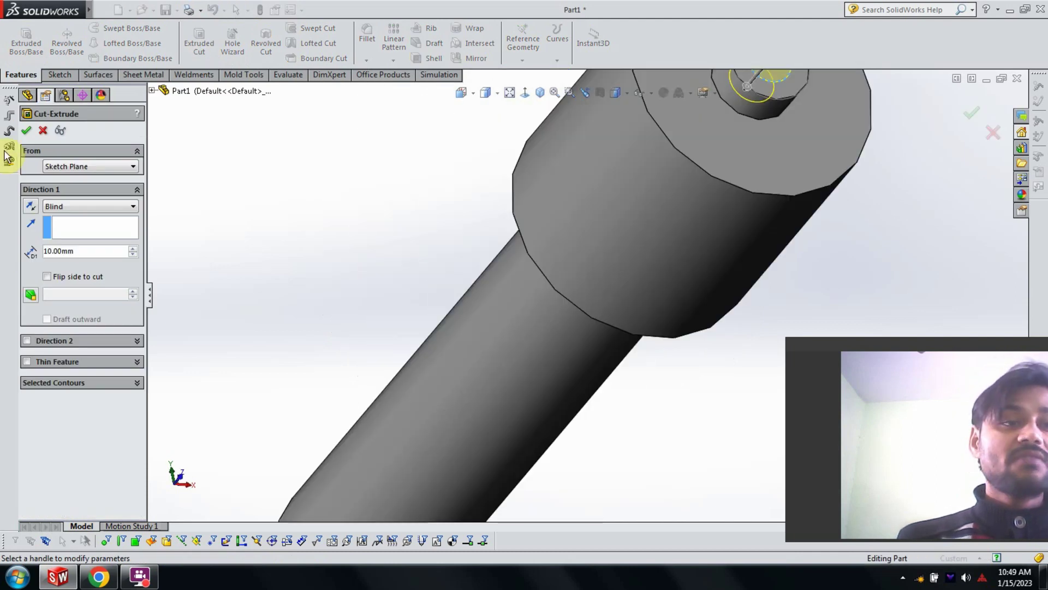
pyautogui.click(31, 128)
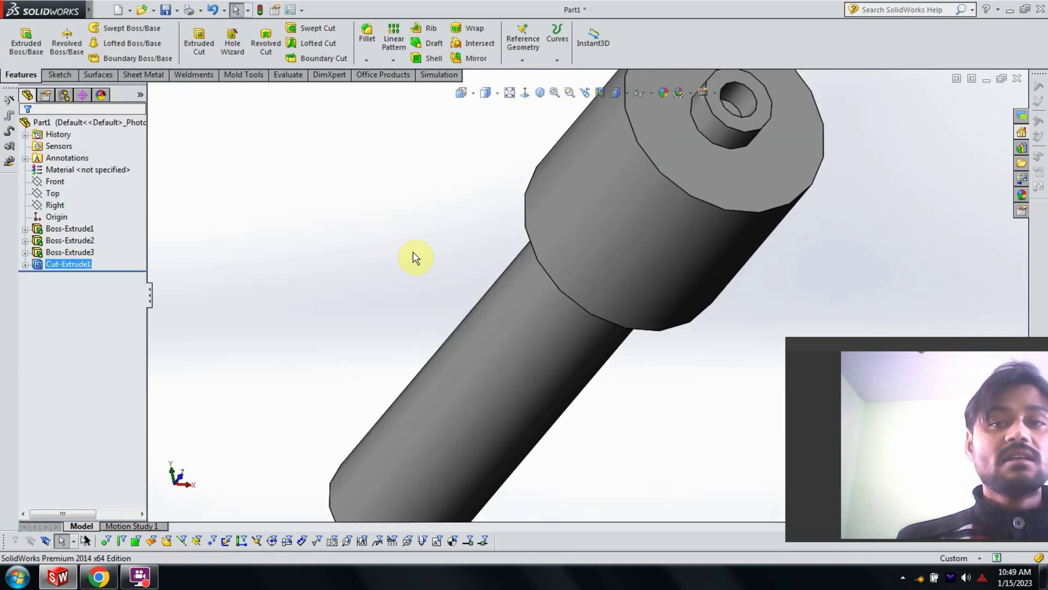
pyautogui.moveTo(396, 258); pyautogui.dragTo(562, 270, button='middle')
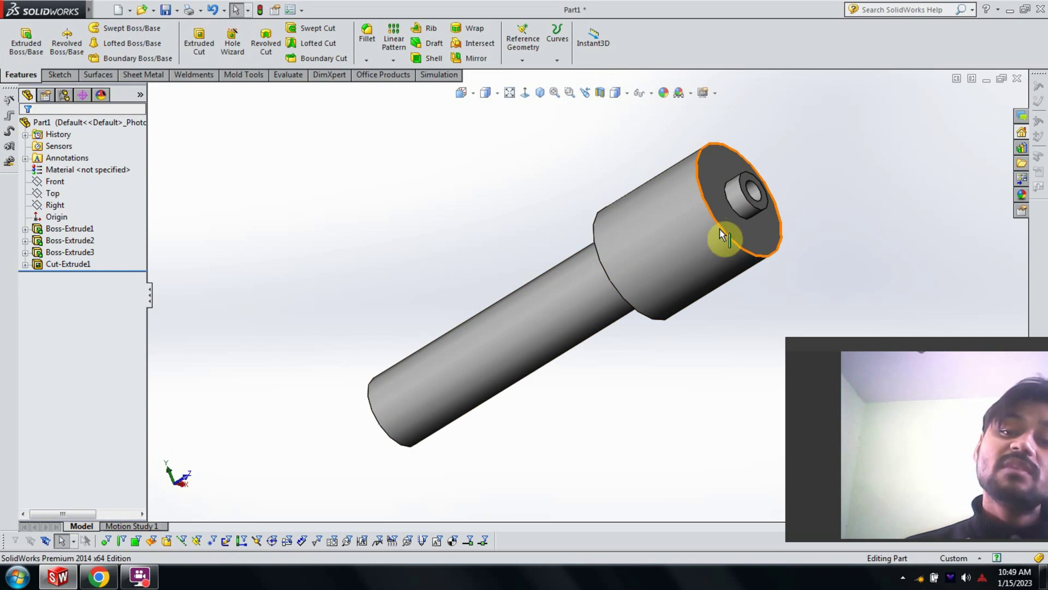
# Step: Chamfer the collar's outer and inner circular edges at 10 mm × 45°
pyautogui.click(720, 228)
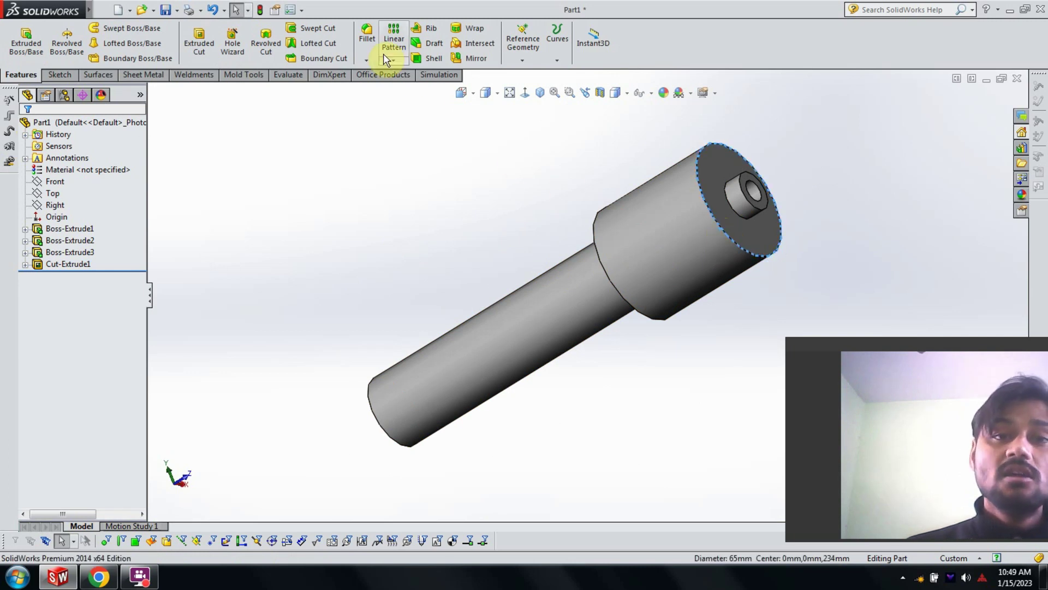
pyautogui.click(364, 61)
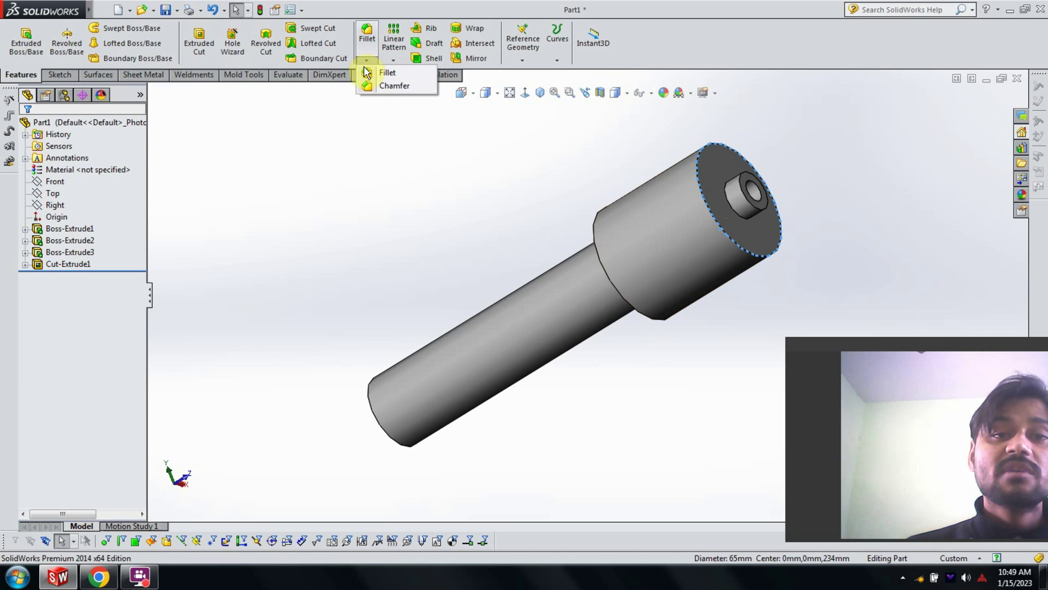
pyautogui.click(393, 86)
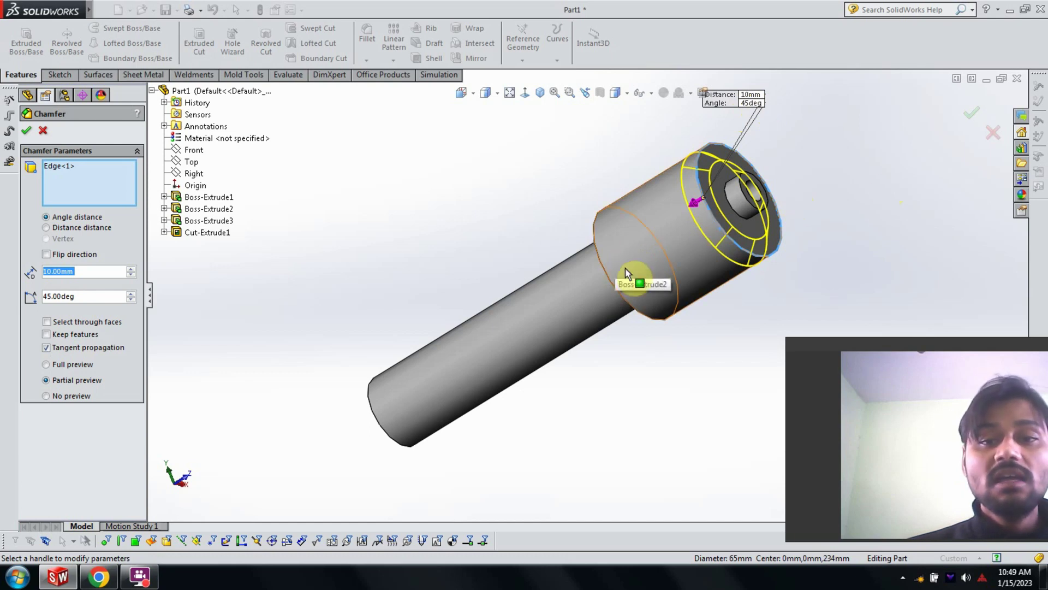
pyautogui.click(605, 273)
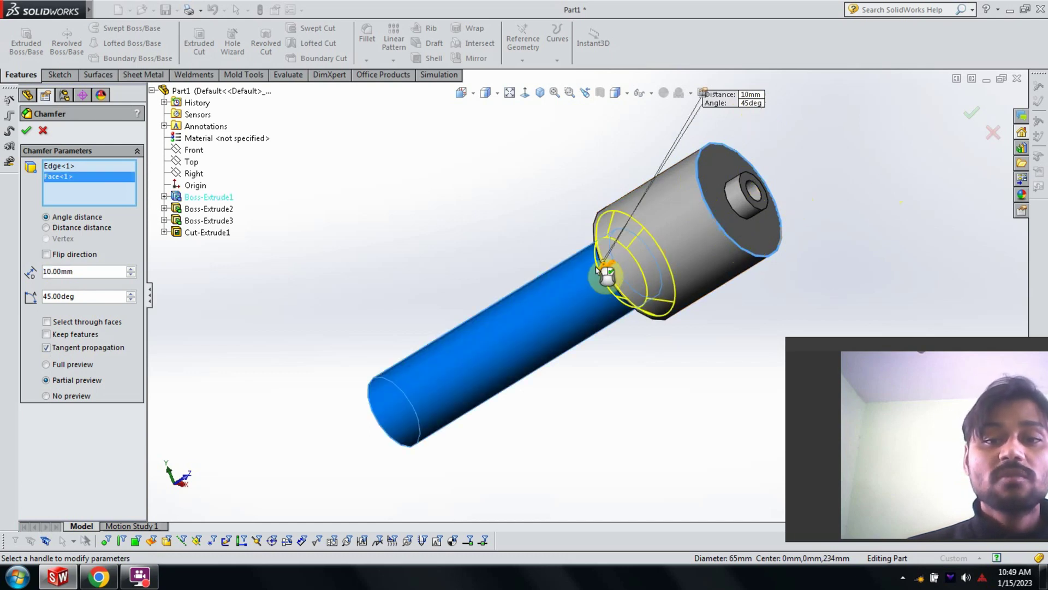
pyautogui.click(520, 336)
pyautogui.moveTo(618, 336)
pyautogui.mouseDown(button='middle')
pyautogui.moveTo(631, 336)
pyautogui.moveTo(664, 244)
pyautogui.mouseUp(button='middle')
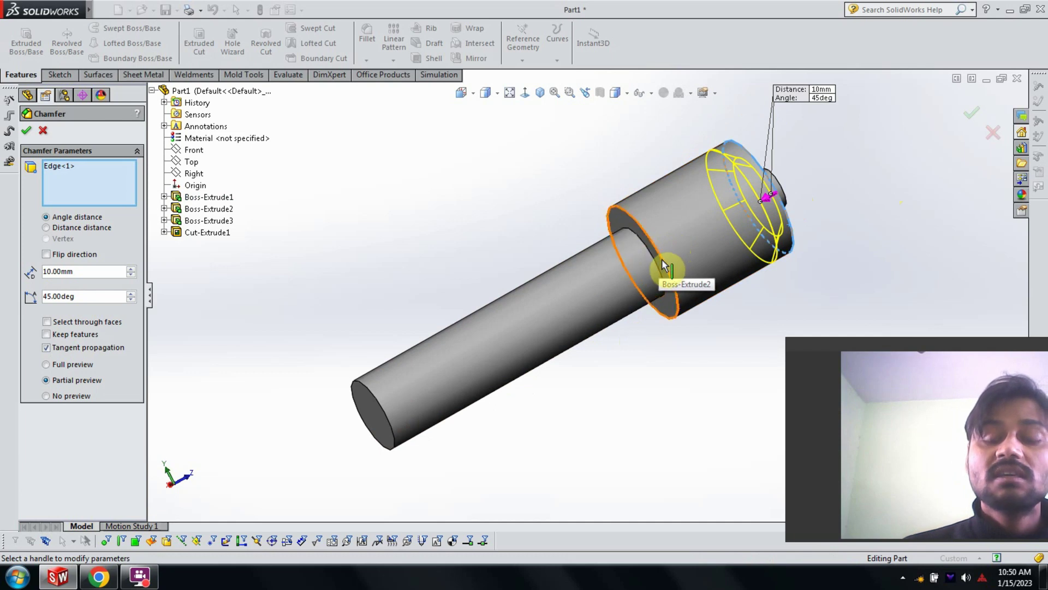
pyautogui.click(664, 266)
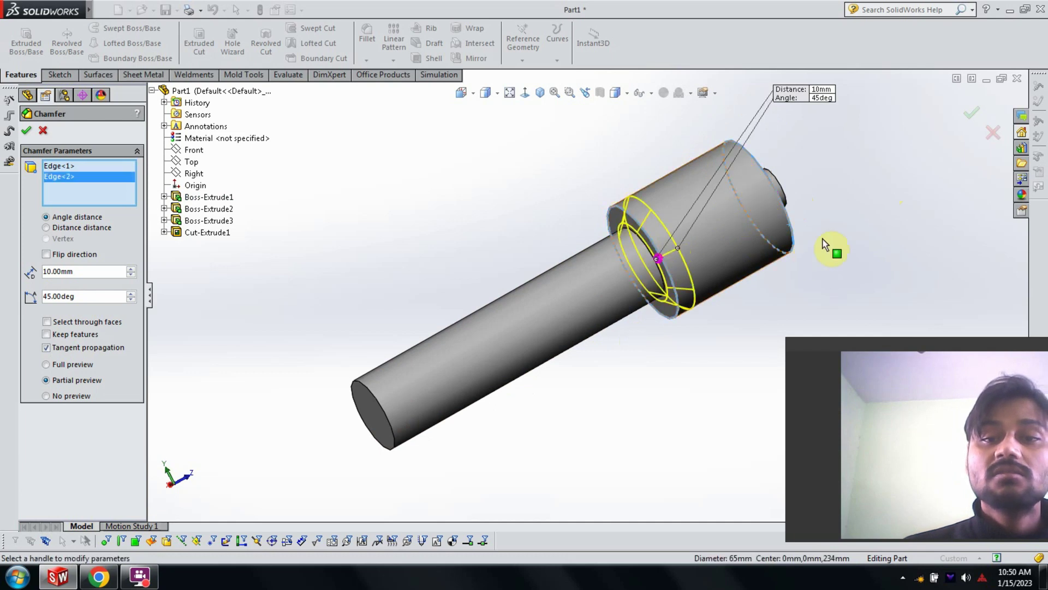
pyautogui.click(971, 118)
pyautogui.moveTo(866, 252)
pyautogui.mouseDown(button='middle')
pyautogui.moveTo(806, 294)
pyautogui.moveTo(638, 231)
pyautogui.moveTo(538, 280)
pyautogui.mouseUp(button='middle')
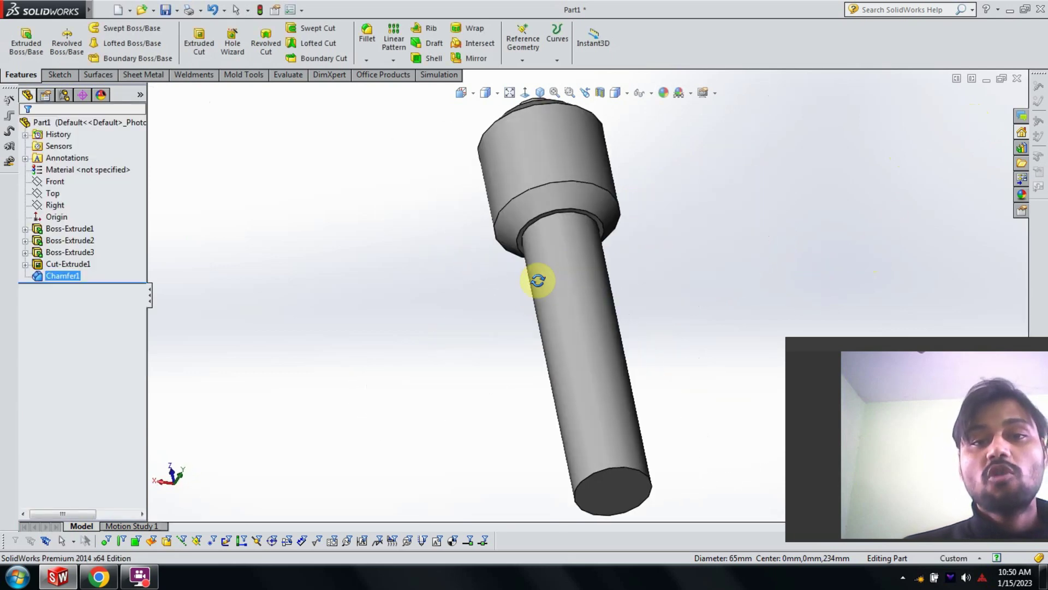
pyautogui.moveTo(447, 344); pyautogui.dragTo(468, 352, button='middle')
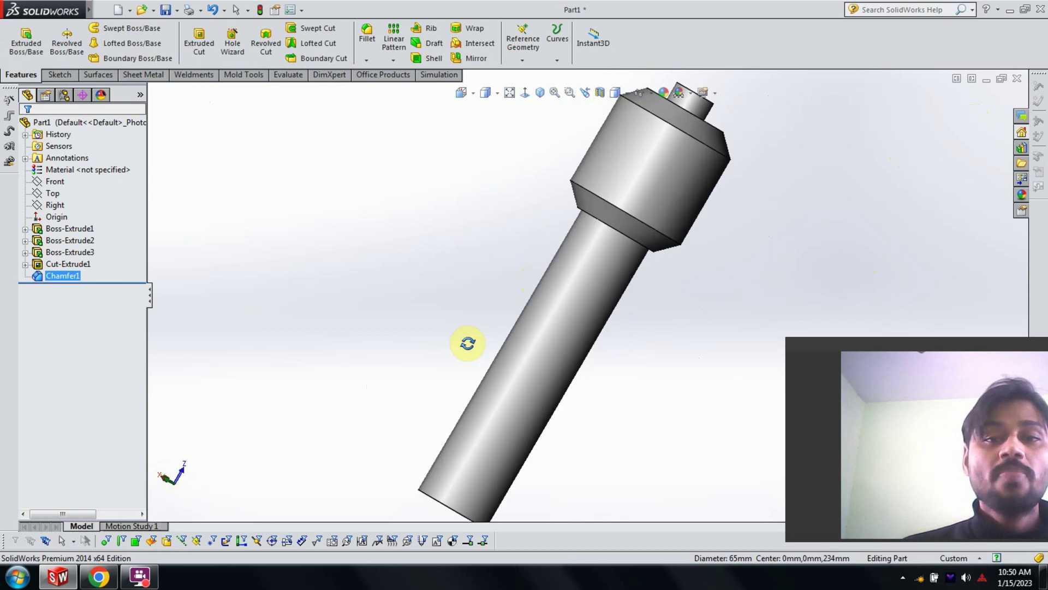
# Step: Start a new sketch on the Right plane, viewed normal to it
pyautogui.press('Escape')
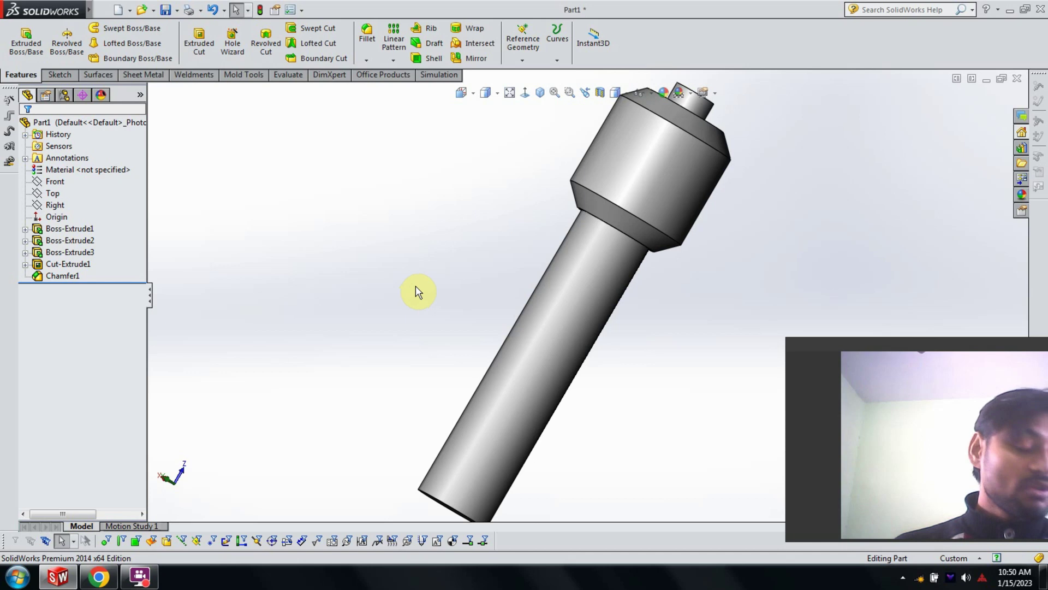
pyautogui.click(52, 194)
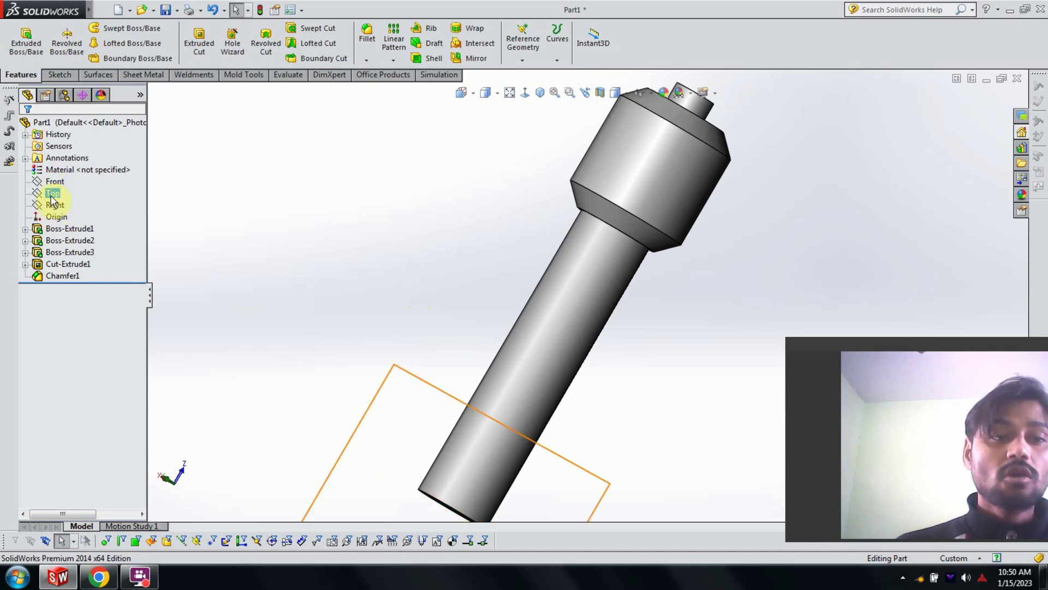
pyautogui.click(54, 204)
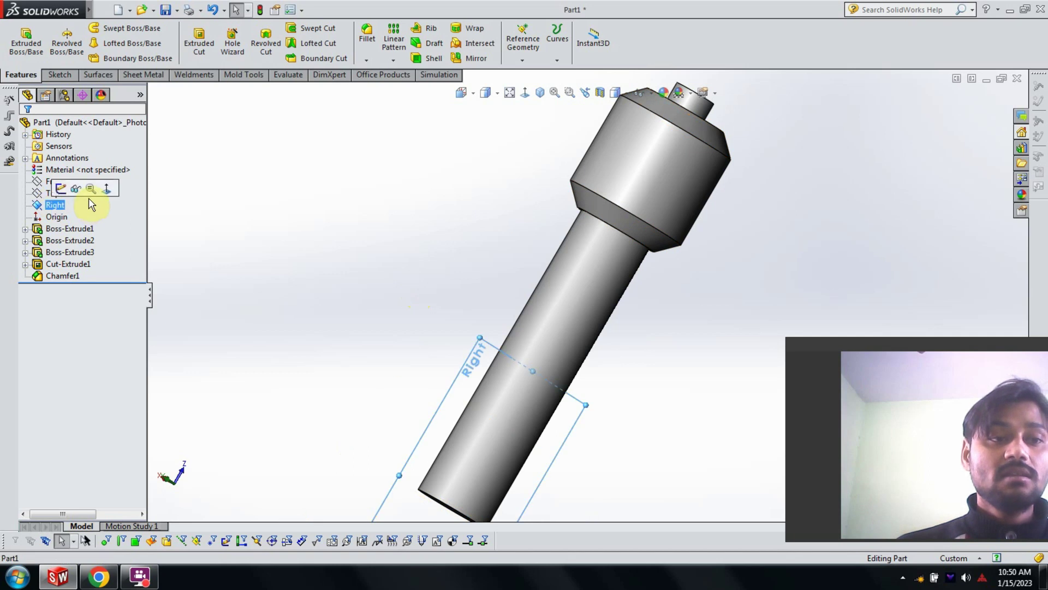
pyautogui.click(106, 190)
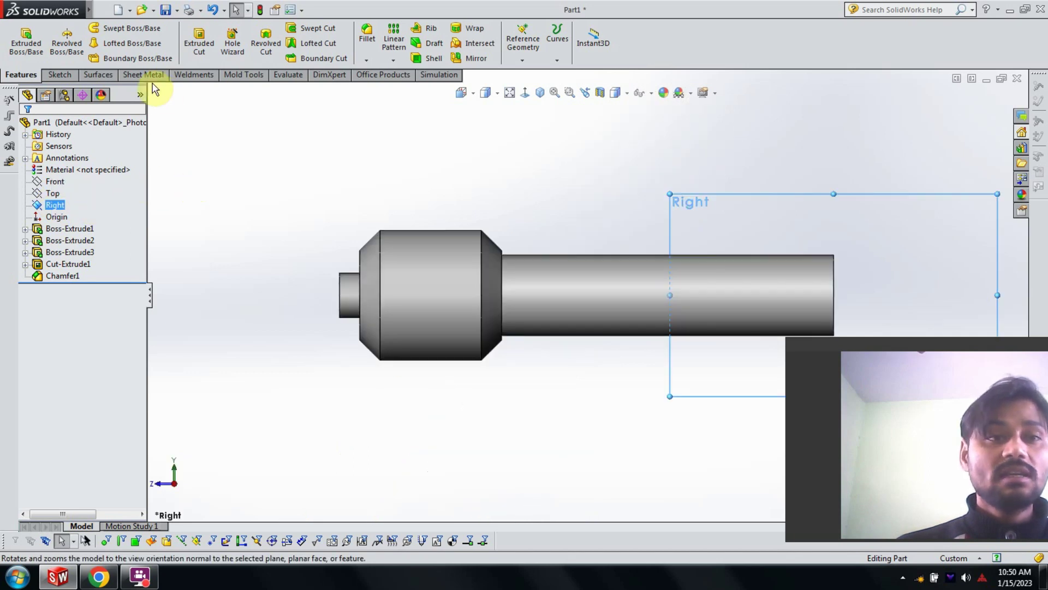
pyautogui.click(55, 73)
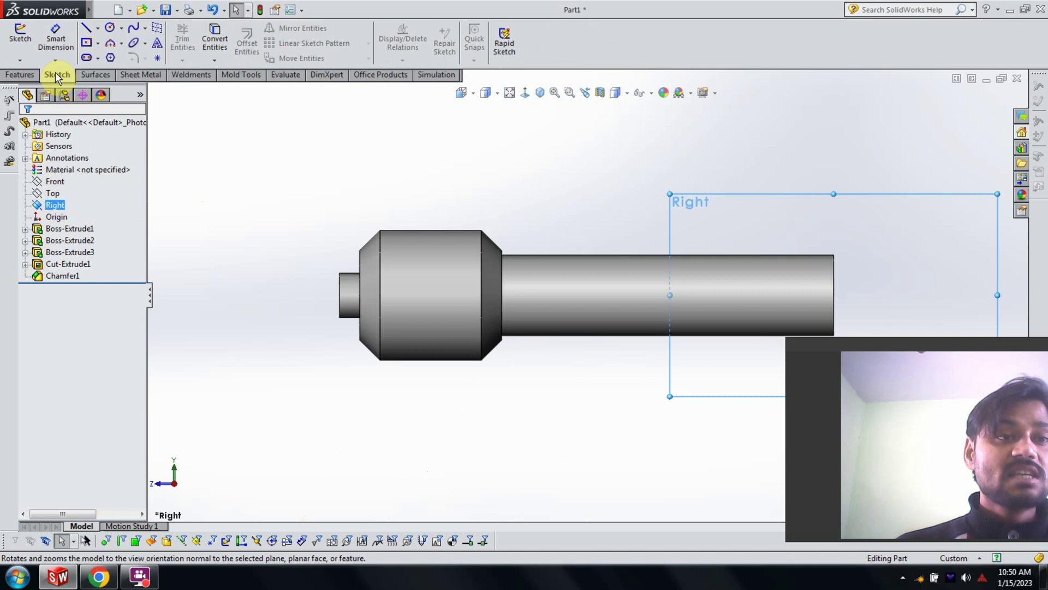
# Step: Draw a 12 mm diameter circle on the collar
pyautogui.click(109, 28)
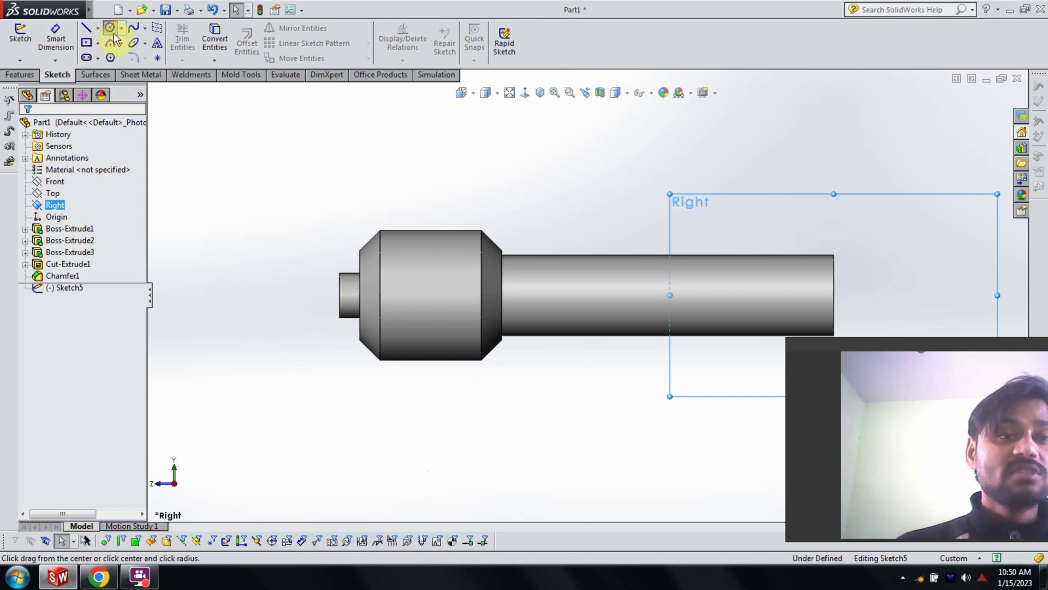
pyautogui.click(423, 295)
pyautogui.click(429, 269)
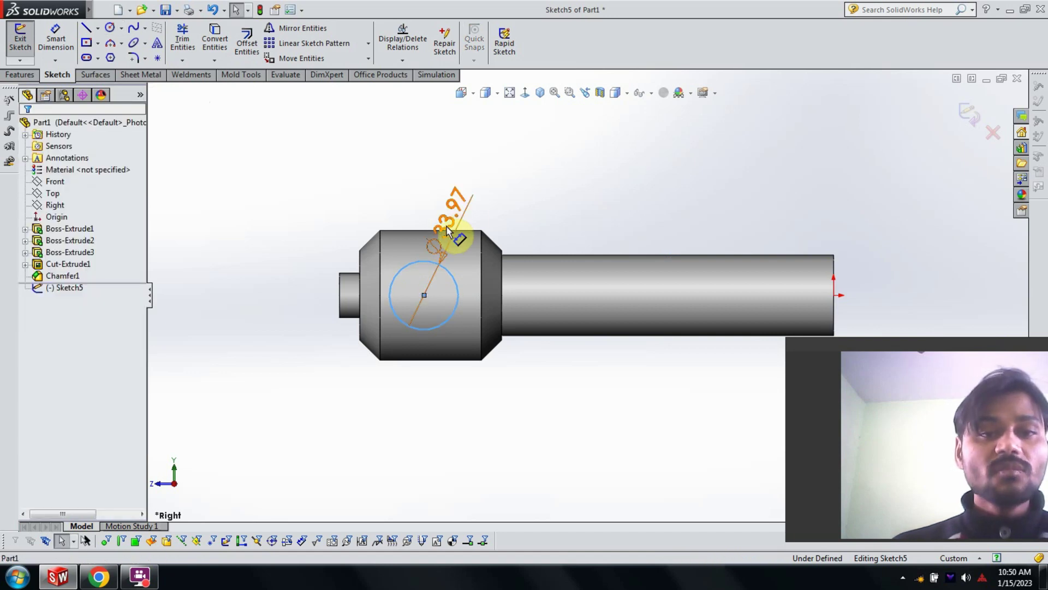
pyautogui.click(446, 229)
pyautogui.press('Escape')
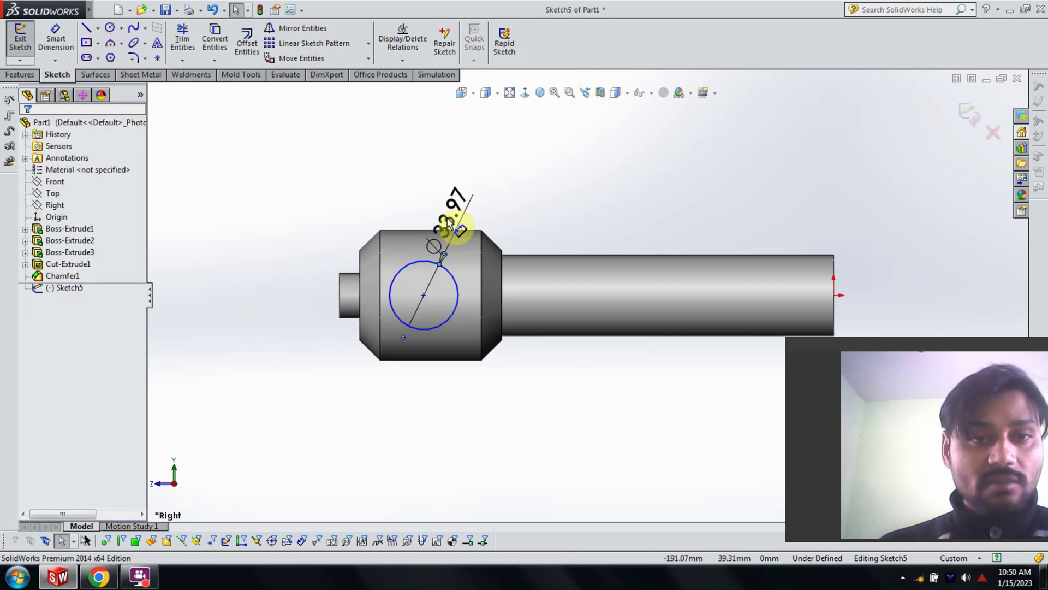
pyautogui.doubleClick(457, 214)
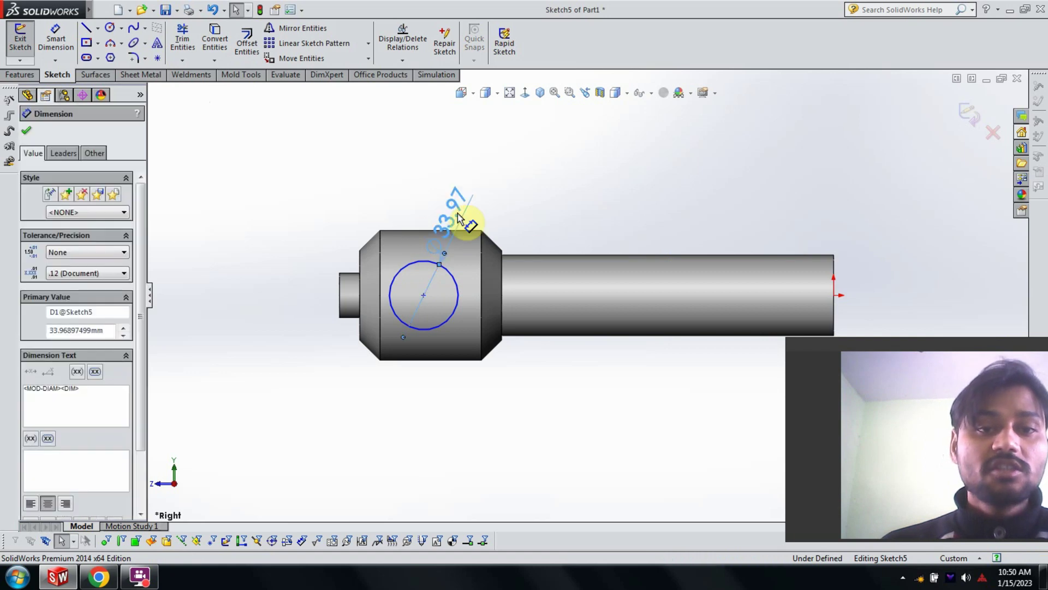
pyautogui.write('12')
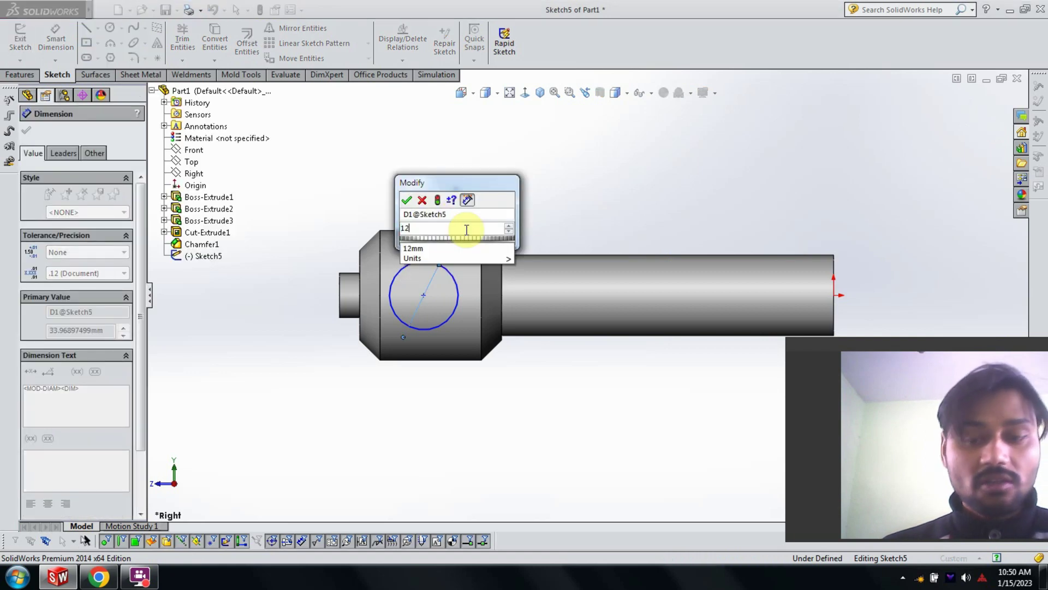
pyautogui.press('Return')
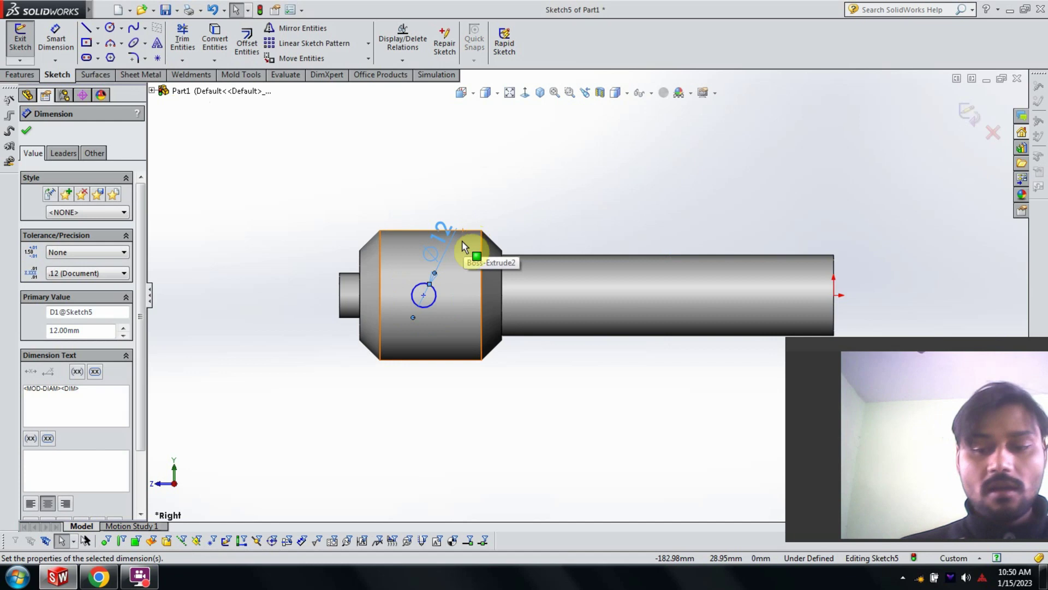
pyautogui.press('Escape')
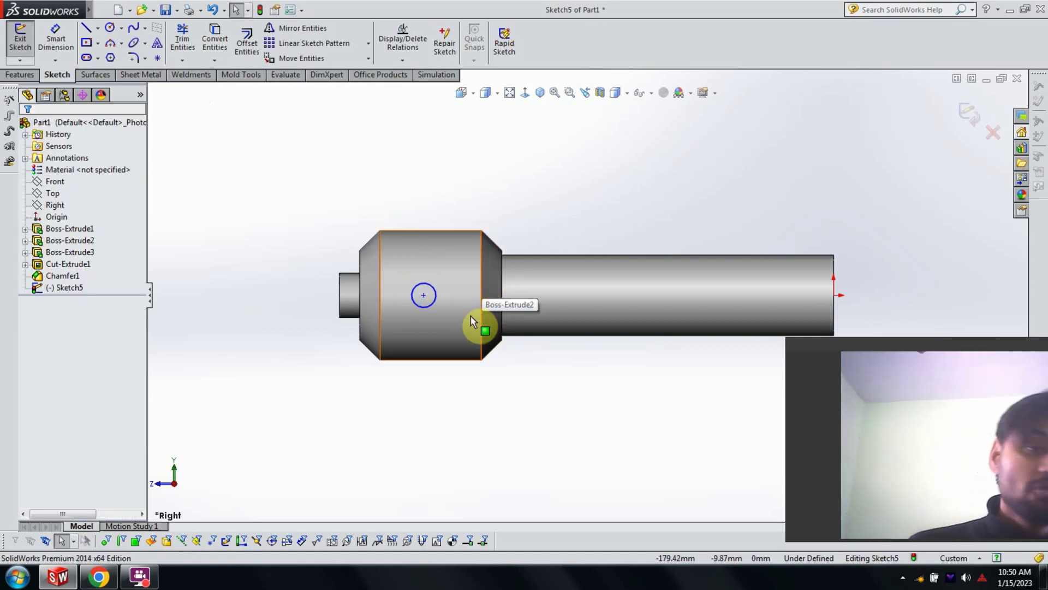
# Step: Dimension the circle centre 25 mm from the collar edge and exit Sketch5
pyautogui.click(54, 32)
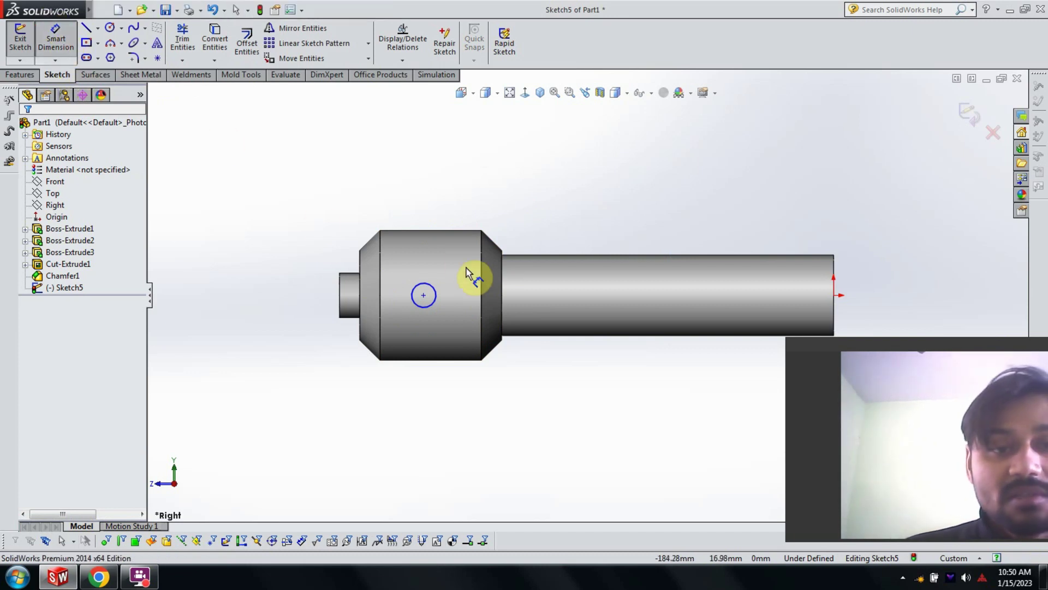
pyautogui.click(425, 297)
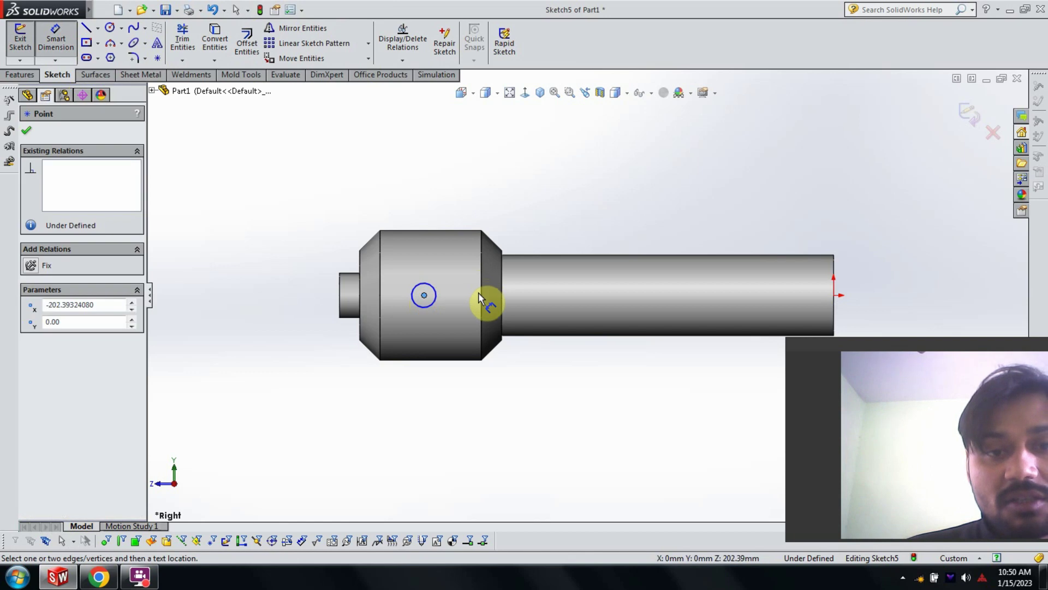
pyautogui.click(481, 298)
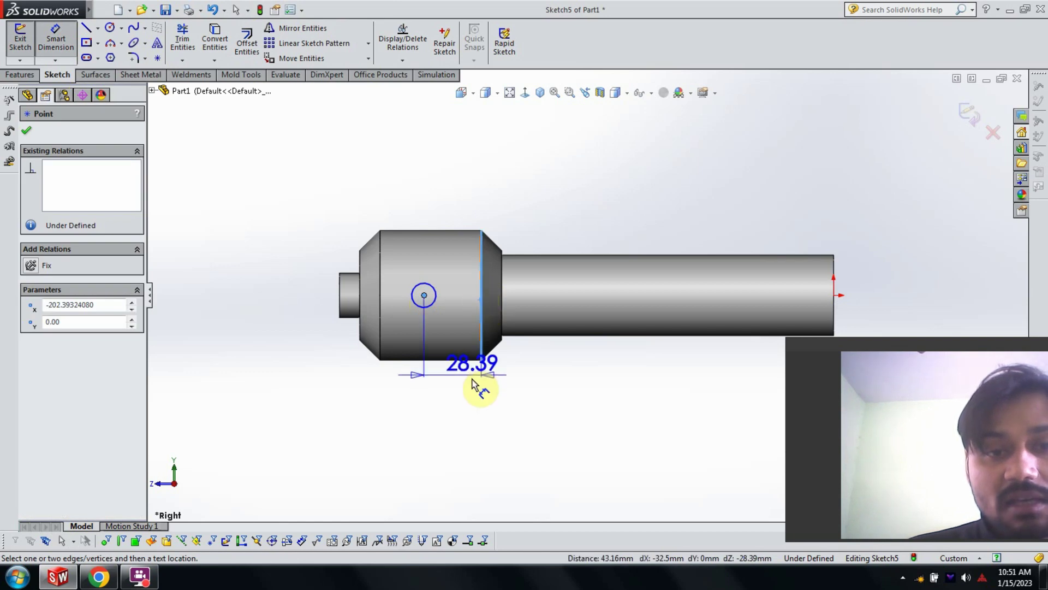
pyautogui.click(473, 392)
pyautogui.write('22')
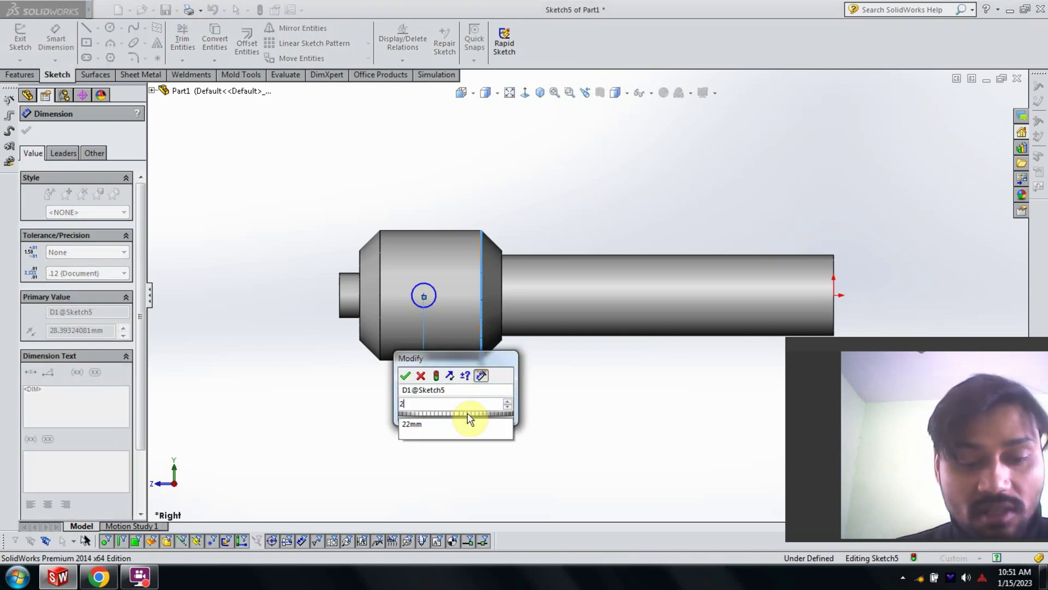
pyautogui.press('Return')
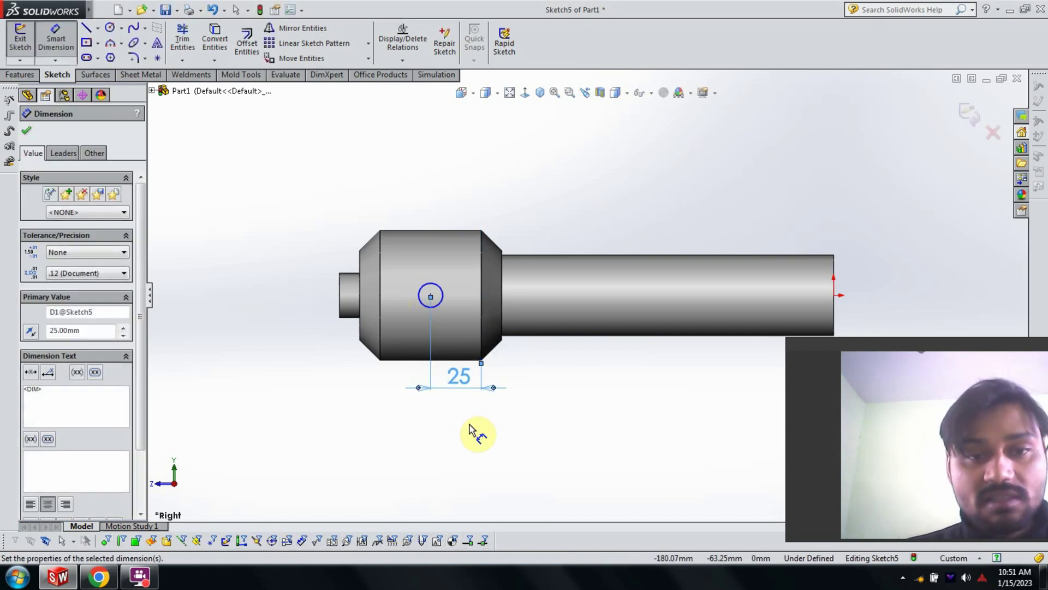
pyautogui.click(469, 445)
pyautogui.press('Escape')
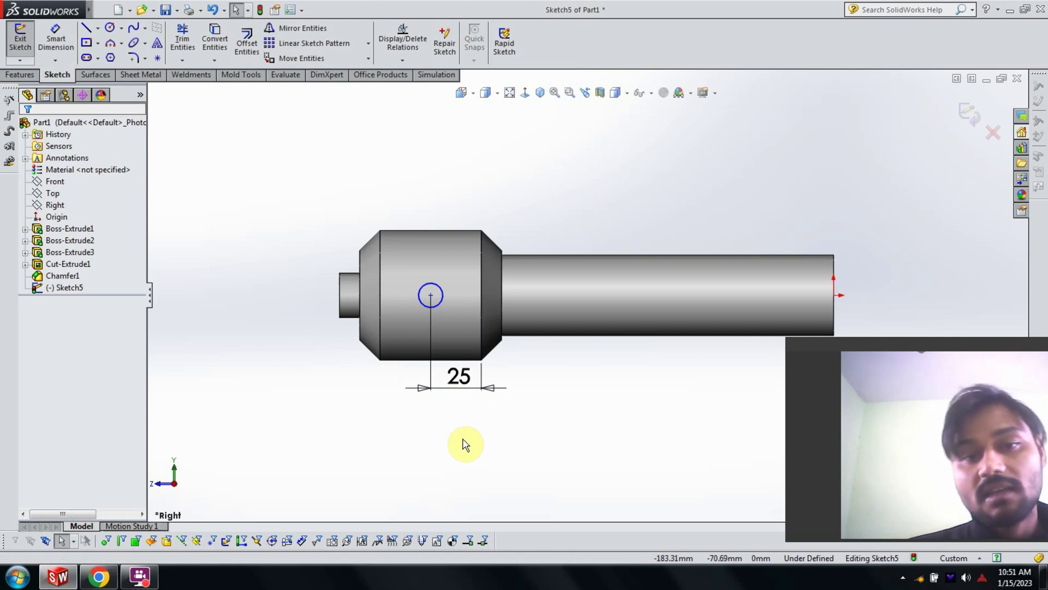
pyautogui.click(971, 115)
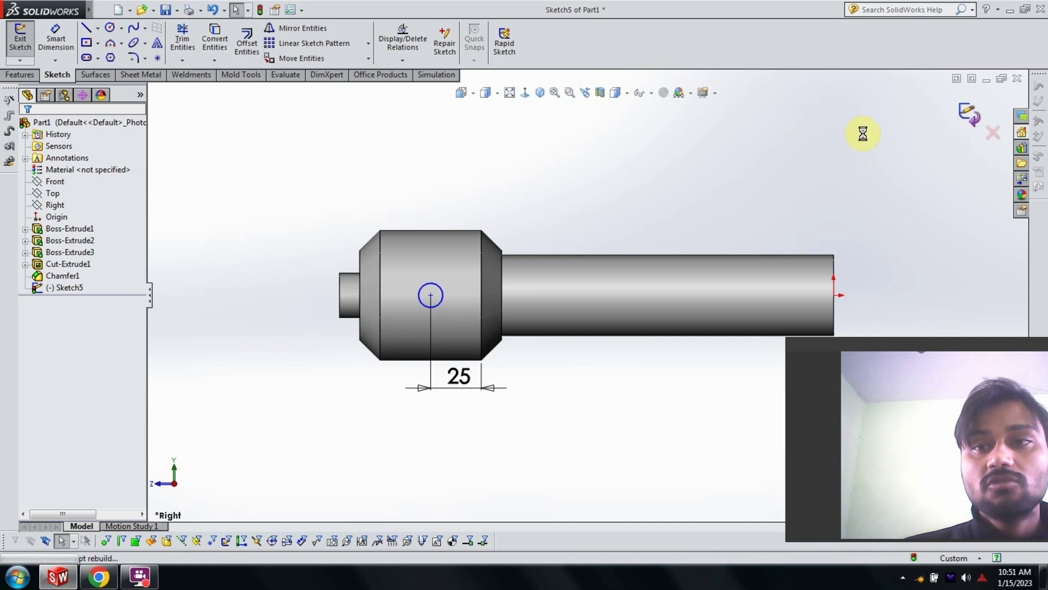
# Step: Extruded-cut Sketch5's 12 mm circle Through All - Both to pierce the collar
pyautogui.click(68, 286)
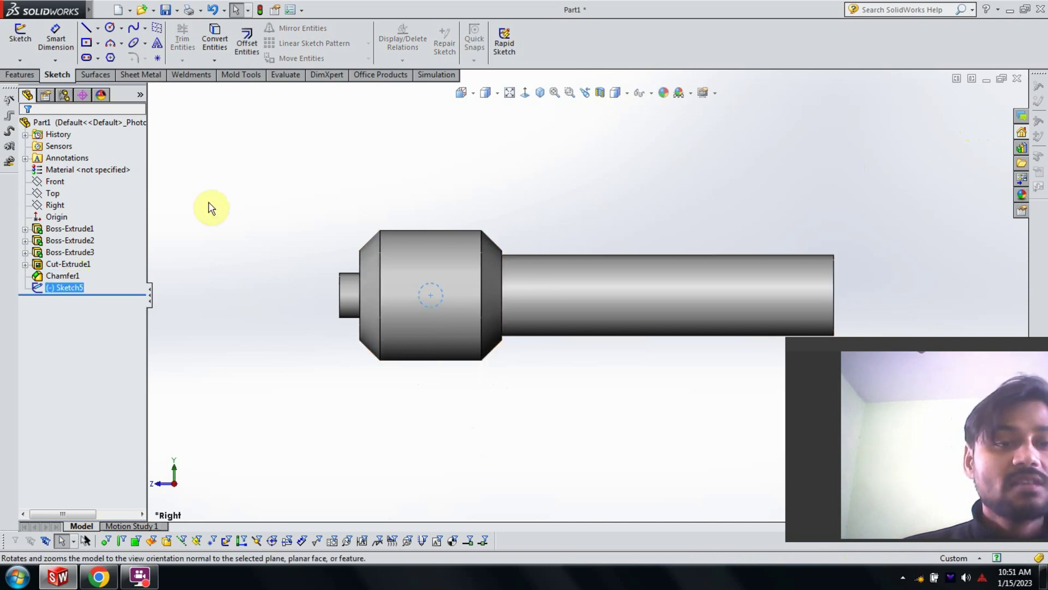
pyautogui.click(27, 76)
pyautogui.click(198, 54)
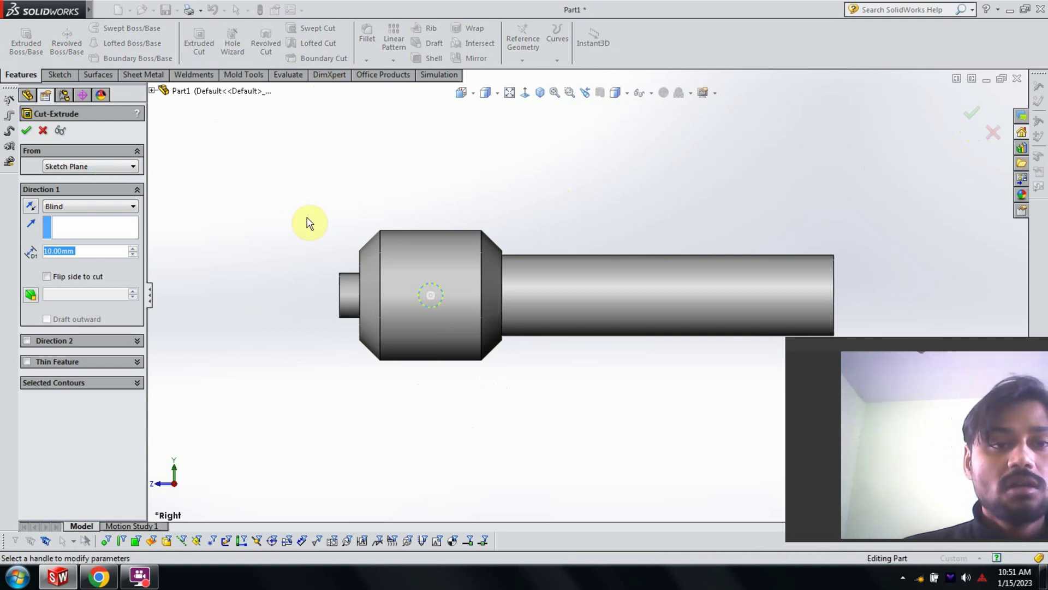
pyautogui.moveTo(307, 223); pyautogui.dragTo(344, 206, button='middle')
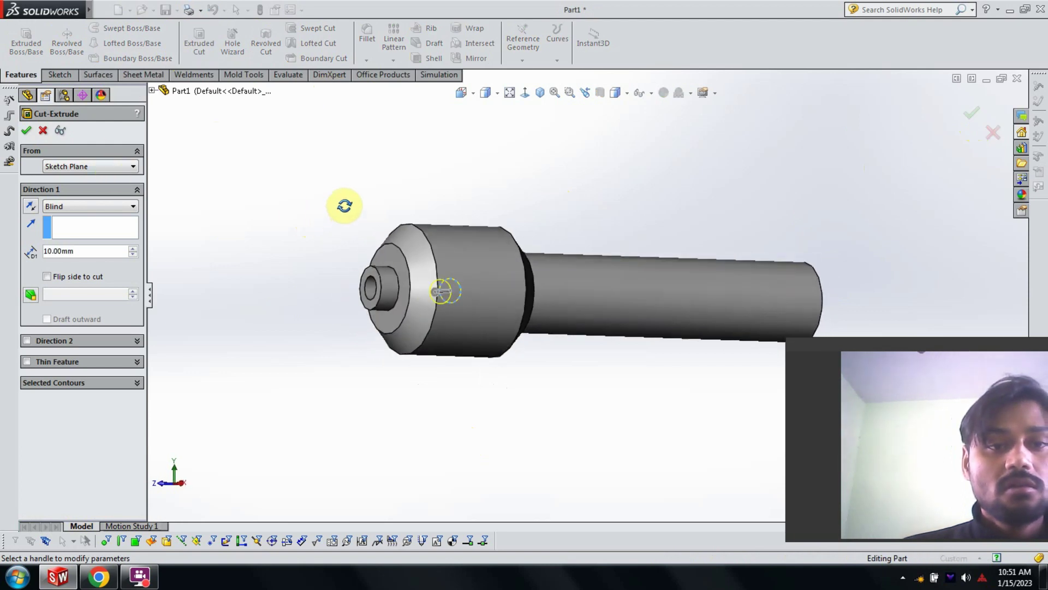
pyautogui.click(85, 206)
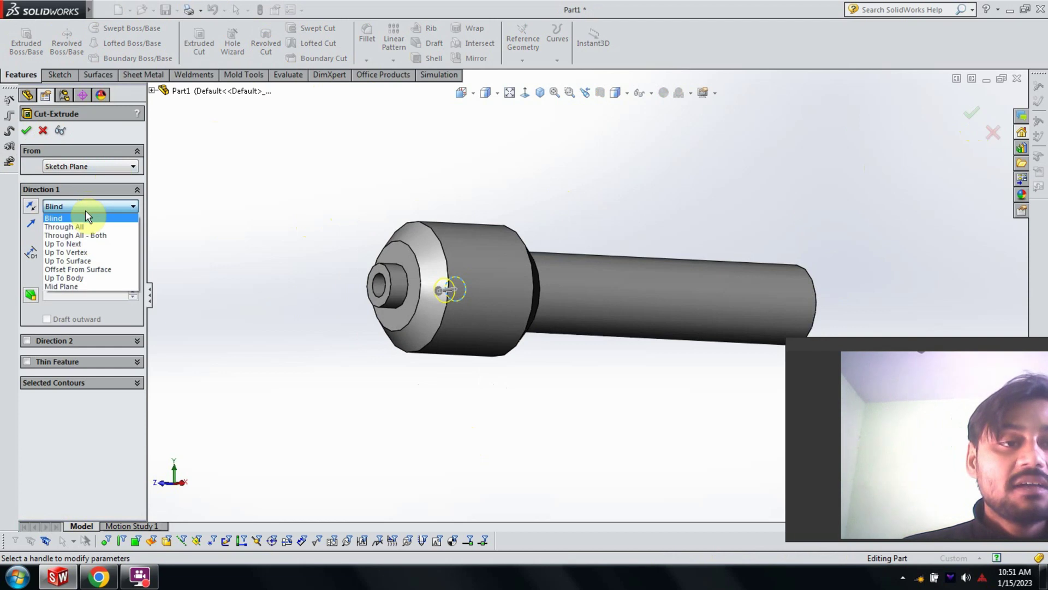
pyautogui.click(87, 235)
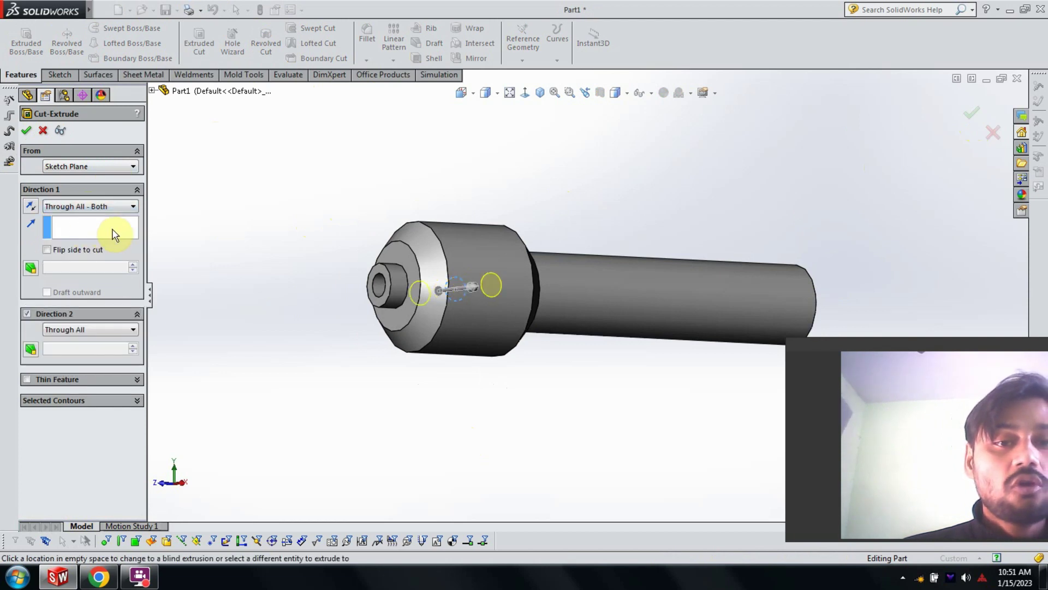
pyautogui.moveTo(454, 258)
pyautogui.mouseDown(button='middle')
pyautogui.moveTo(476, 216)
pyautogui.moveTo(522, 264)
pyautogui.moveTo(557, 204)
pyautogui.mouseUp(button='middle')
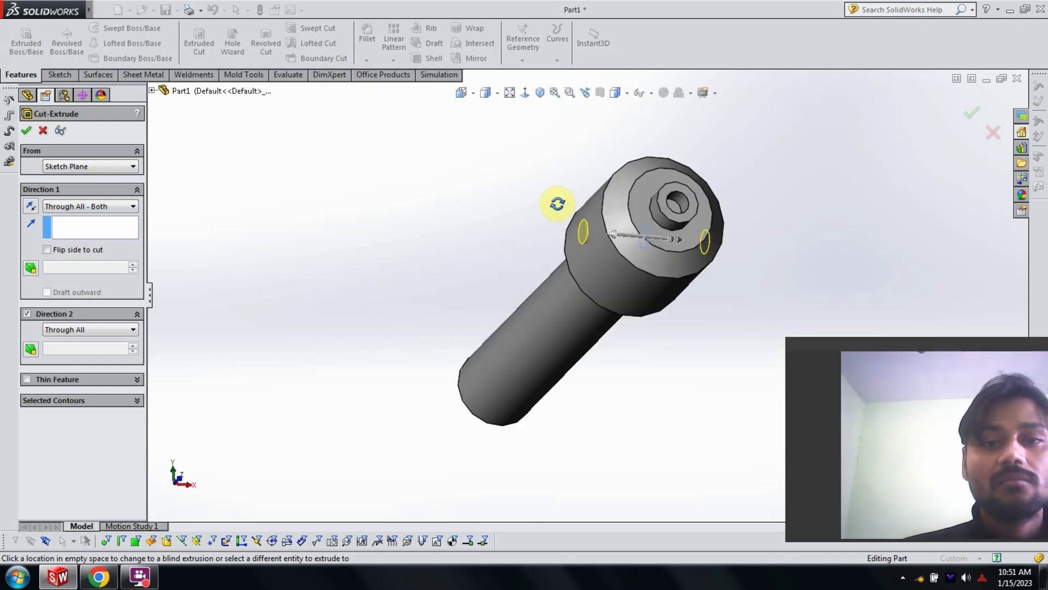
pyautogui.click(620, 244)
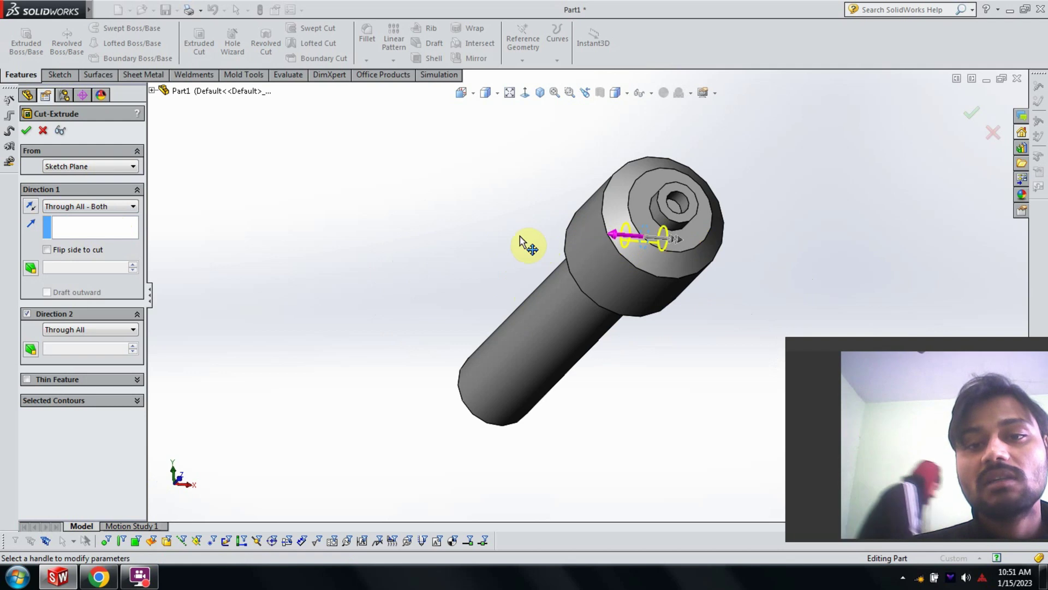
pyautogui.click(611, 234)
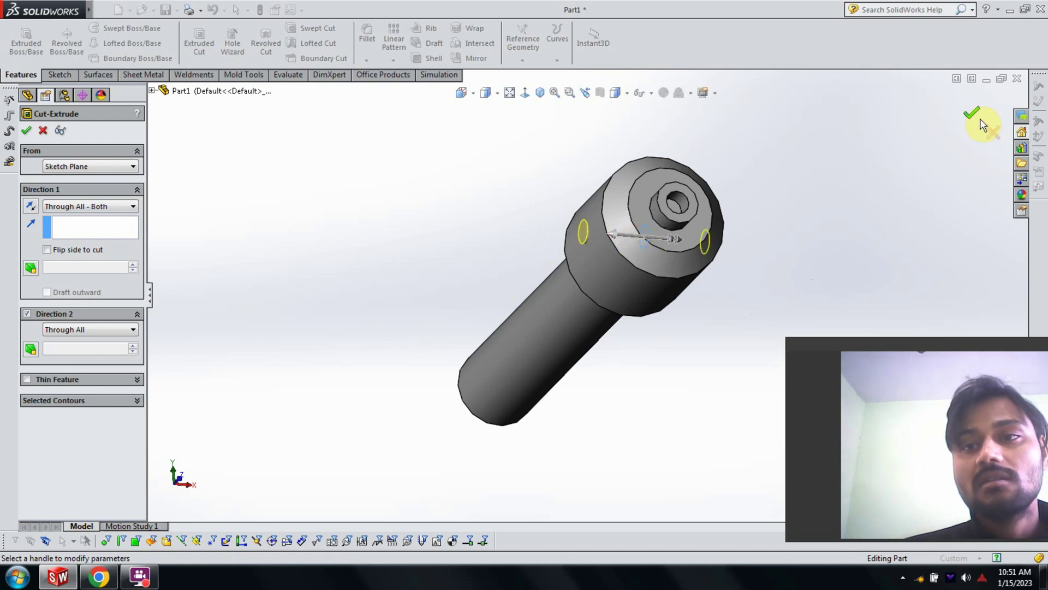
pyautogui.click(963, 116)
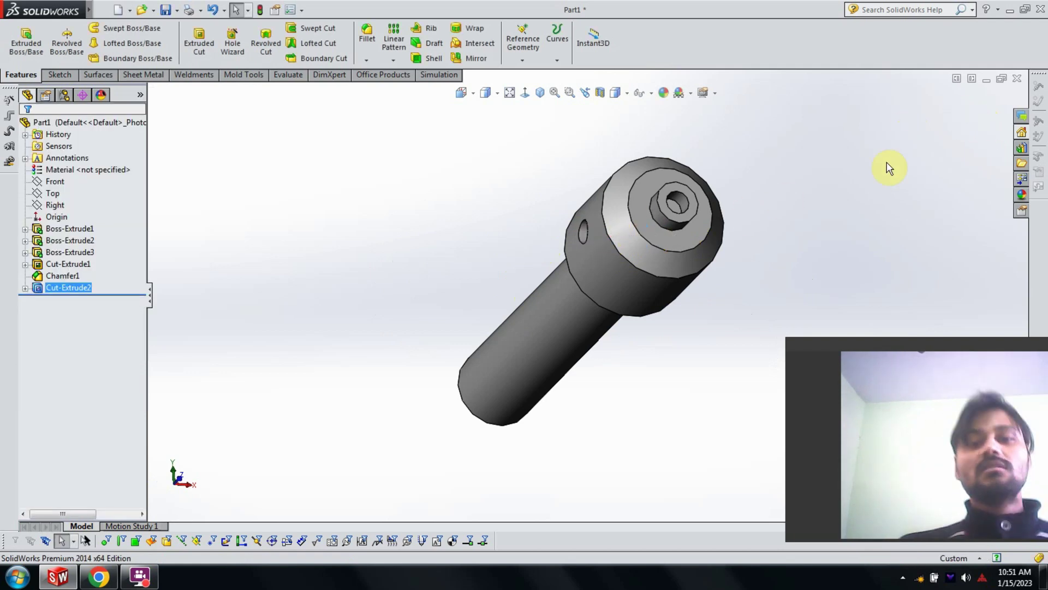
pyautogui.moveTo(708, 241)
pyautogui.mouseDown(button='middle')
pyautogui.moveTo(626, 232)
pyautogui.moveTo(492, 322)
pyautogui.moveTo(511, 351)
pyautogui.moveTo(522, 273)
pyautogui.moveTo(457, 375)
pyautogui.moveTo(349, 292)
pyautogui.mouseUp(button='middle')
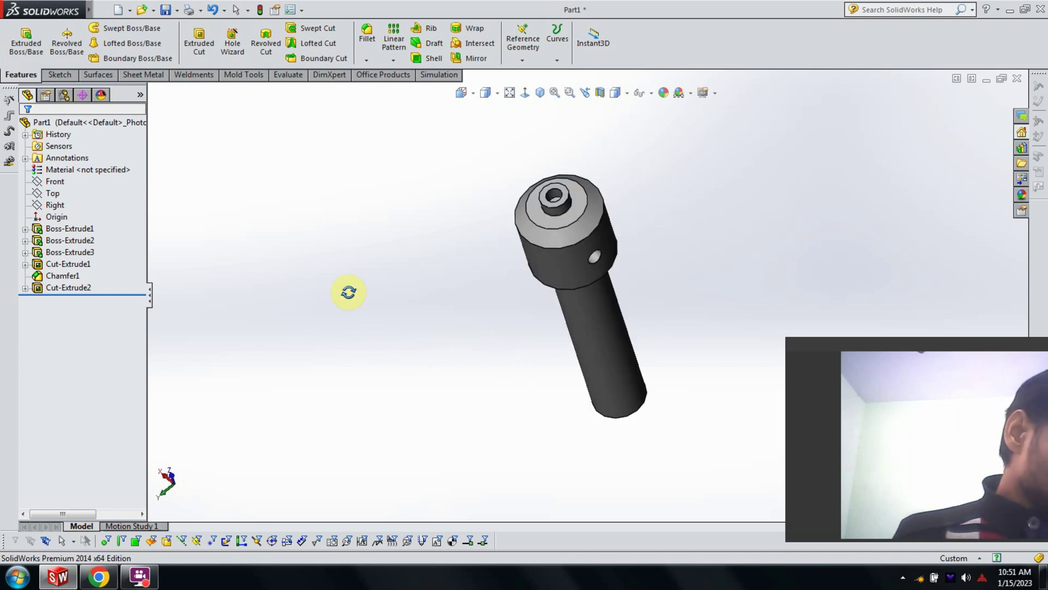
pyautogui.moveTo(374, 331)
pyautogui.mouseDown(button='middle')
pyautogui.moveTo(388, 293)
pyautogui.moveTo(446, 247)
pyautogui.moveTo(573, 227)
pyautogui.moveTo(464, 211)
pyautogui.moveTo(538, 253)
pyautogui.mouseUp(button='middle')
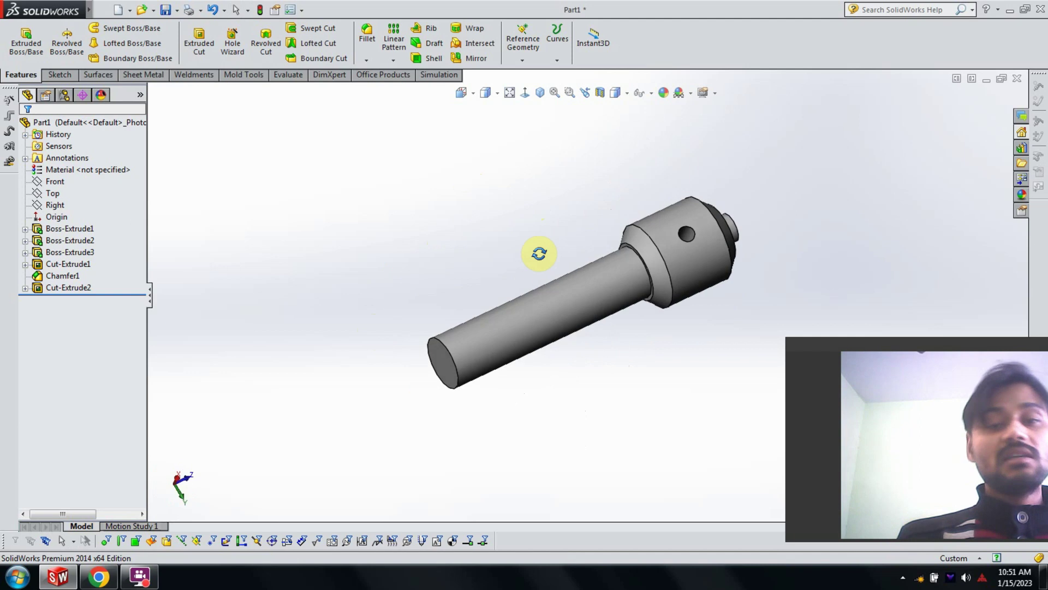
pyautogui.moveTo(228, 389); pyautogui.dragTo(175, 367, button='middle')
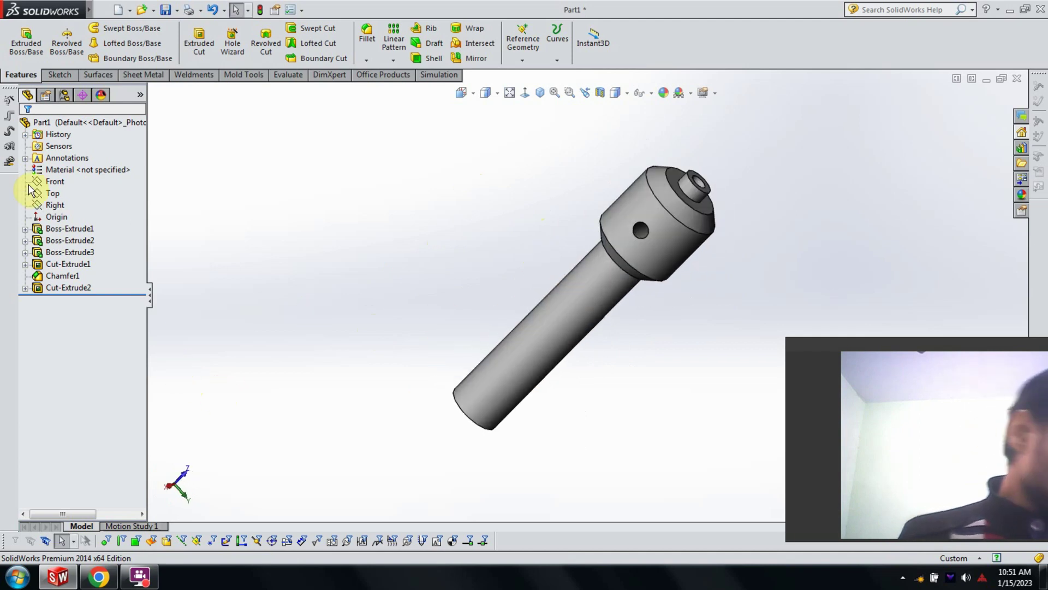
pyautogui.moveTo(328, 245)
pyautogui.mouseDown(button='middle')
pyautogui.moveTo(340, 249)
pyautogui.moveTo(375, 208)
pyautogui.mouseUp(button='middle')
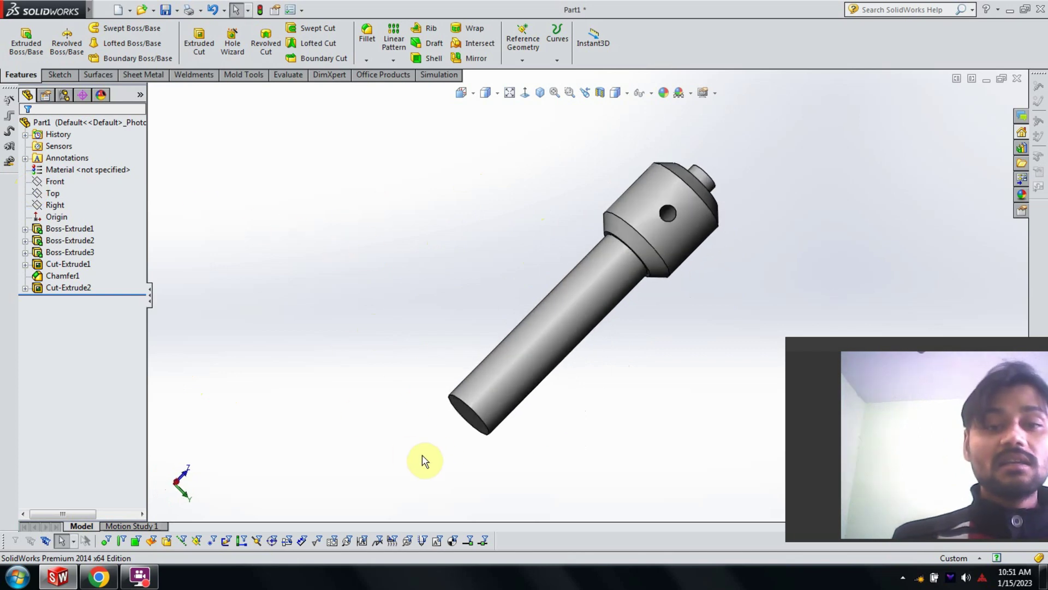
pyautogui.scroll(-3, 502, 408)
# Step: Sketch a 40 mm circle centred on the rod's end face and close Sketch6
pyautogui.click(495, 407)
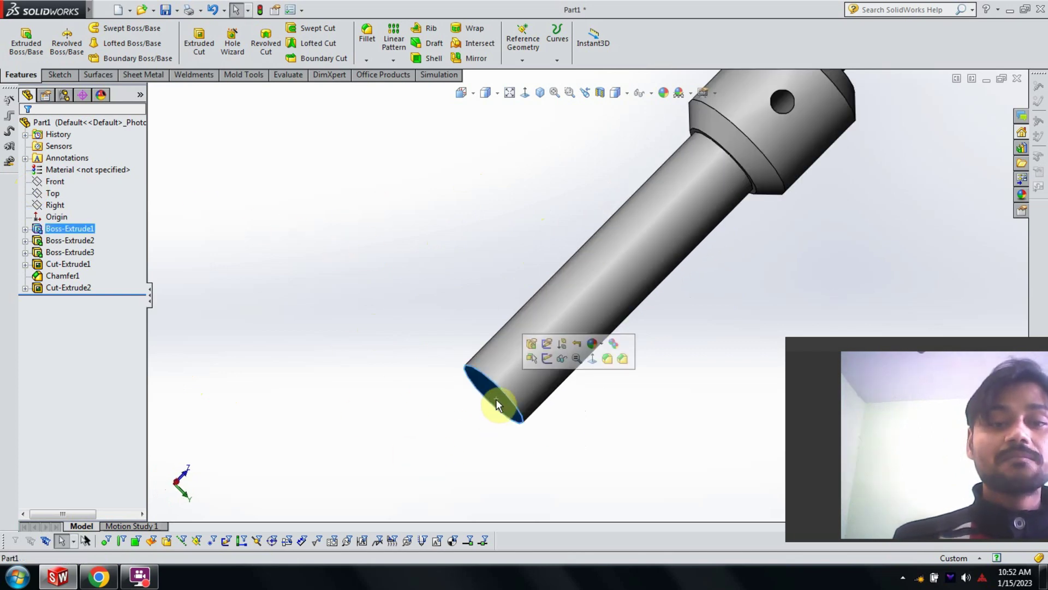
pyautogui.click(592, 359)
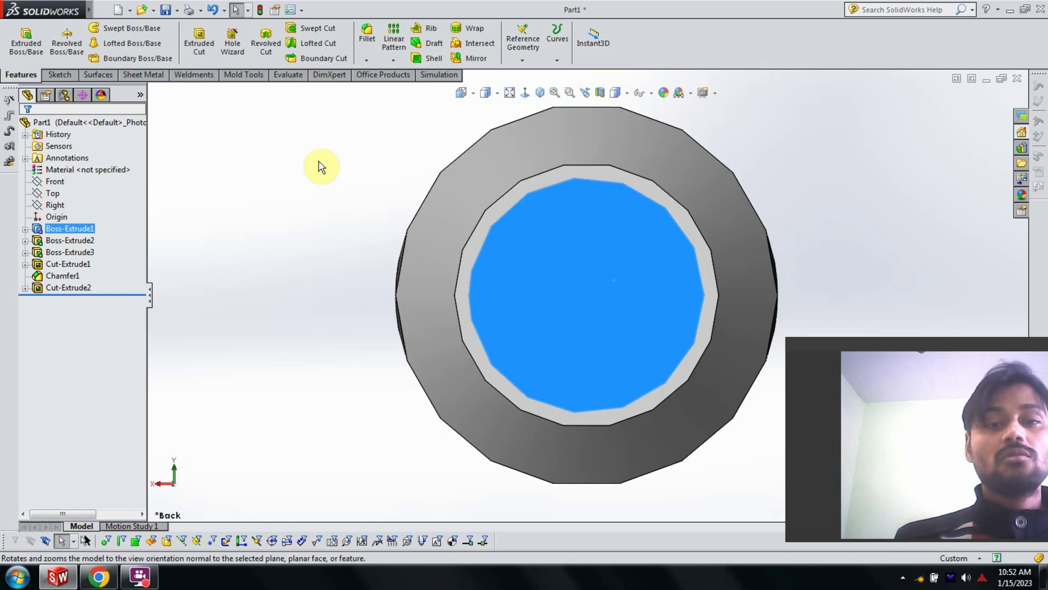
pyautogui.click(57, 75)
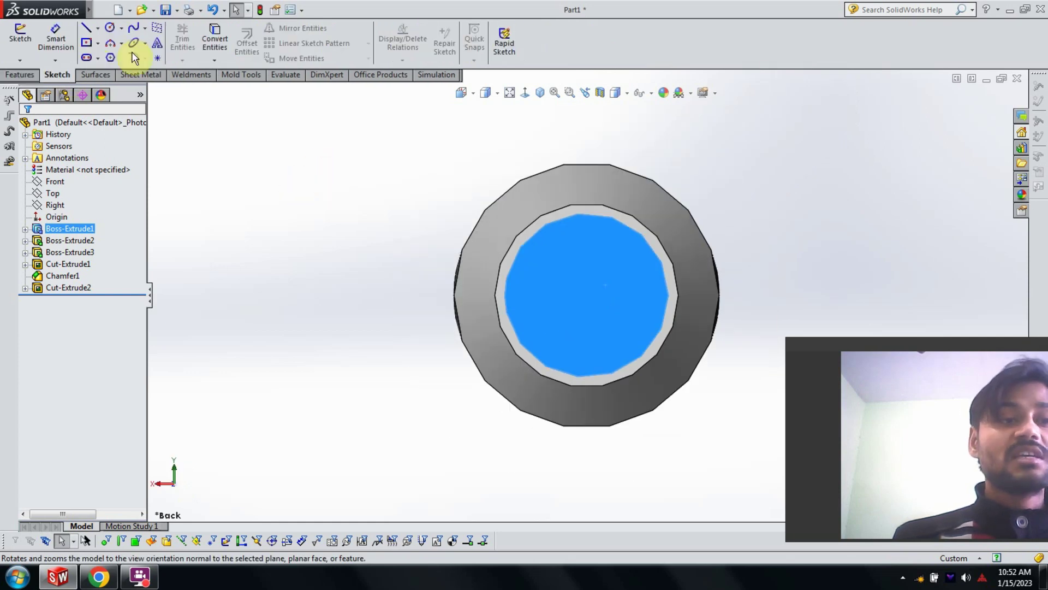
pyautogui.click(110, 28)
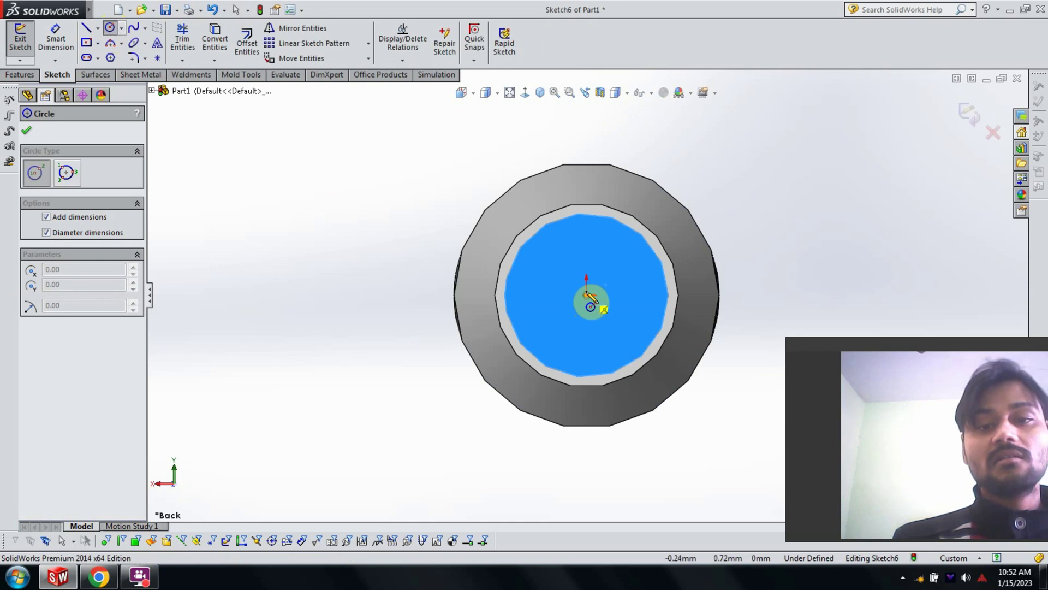
pyautogui.click(587, 293)
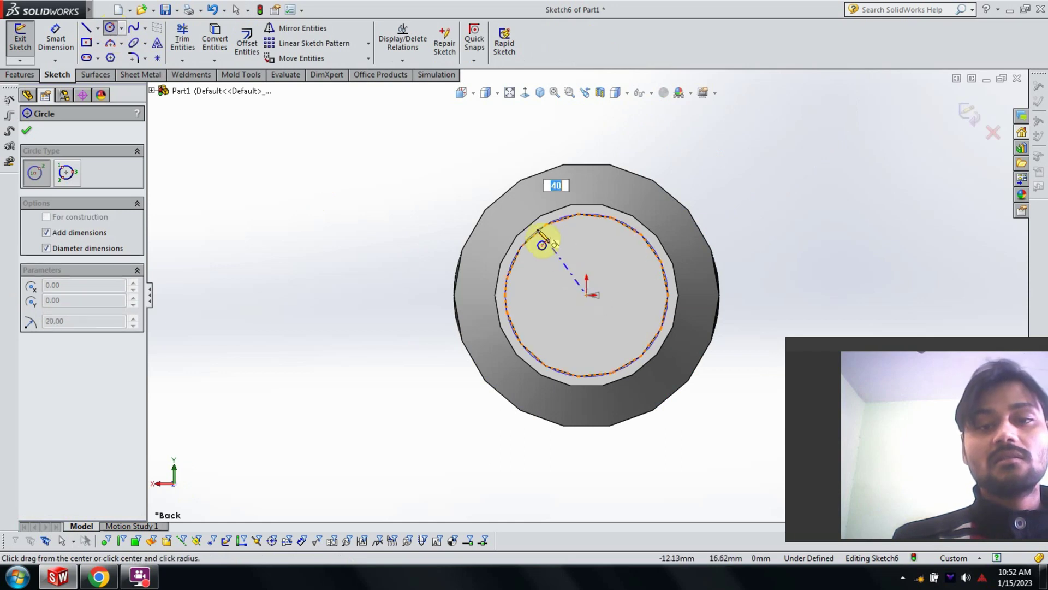
pyautogui.click(542, 244)
pyautogui.press('Escape')
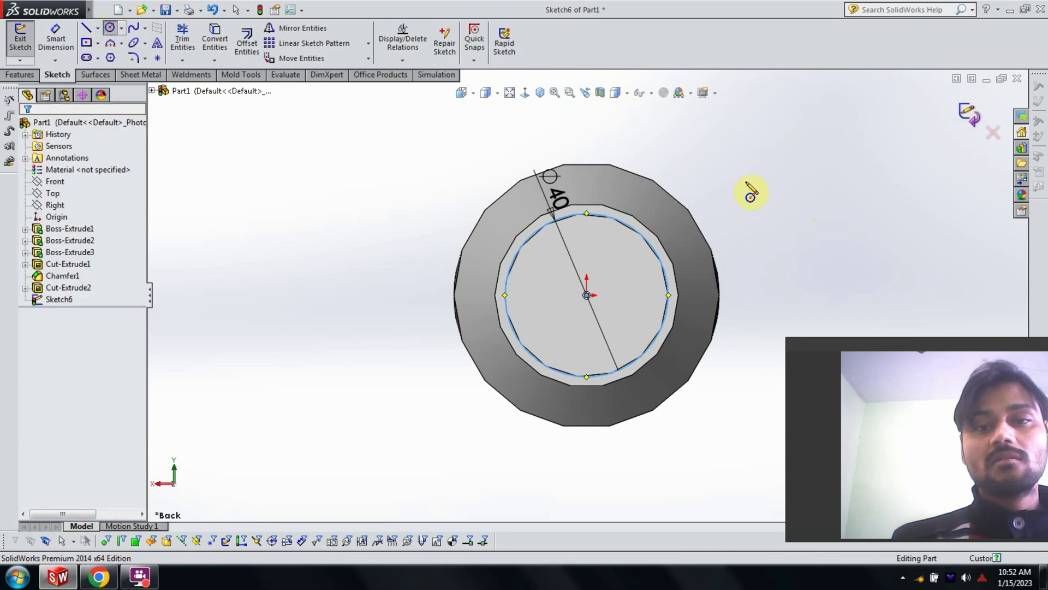
pyautogui.hotkey('ctrl', 'b')
pyautogui.moveTo(764, 247)
pyautogui.mouseDown(button='middle')
pyautogui.moveTo(729, 283)
pyautogui.moveTo(710, 276)
pyautogui.mouseUp(button='middle')
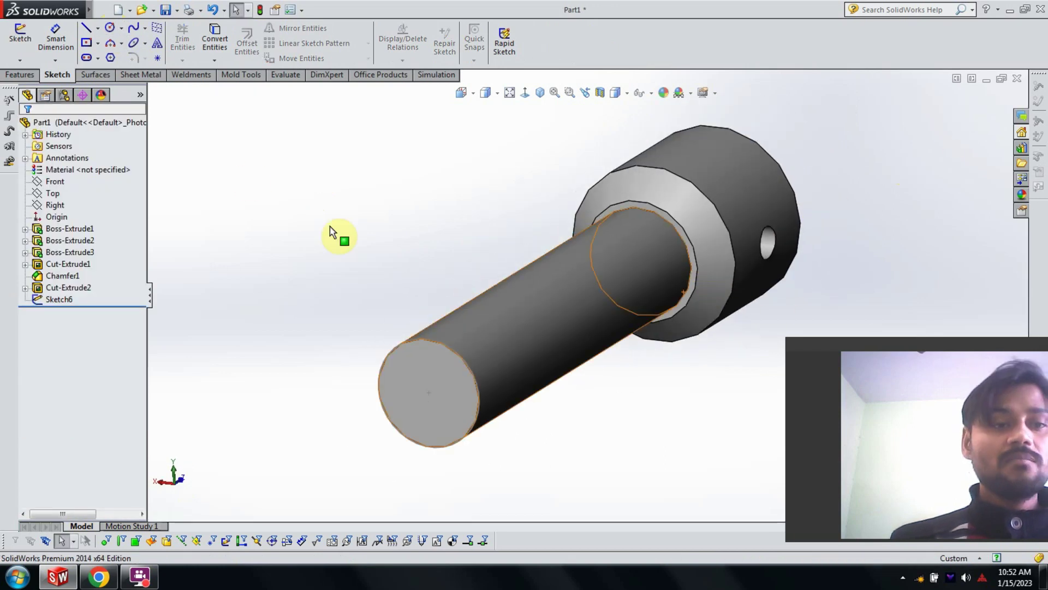
pyautogui.click(76, 306)
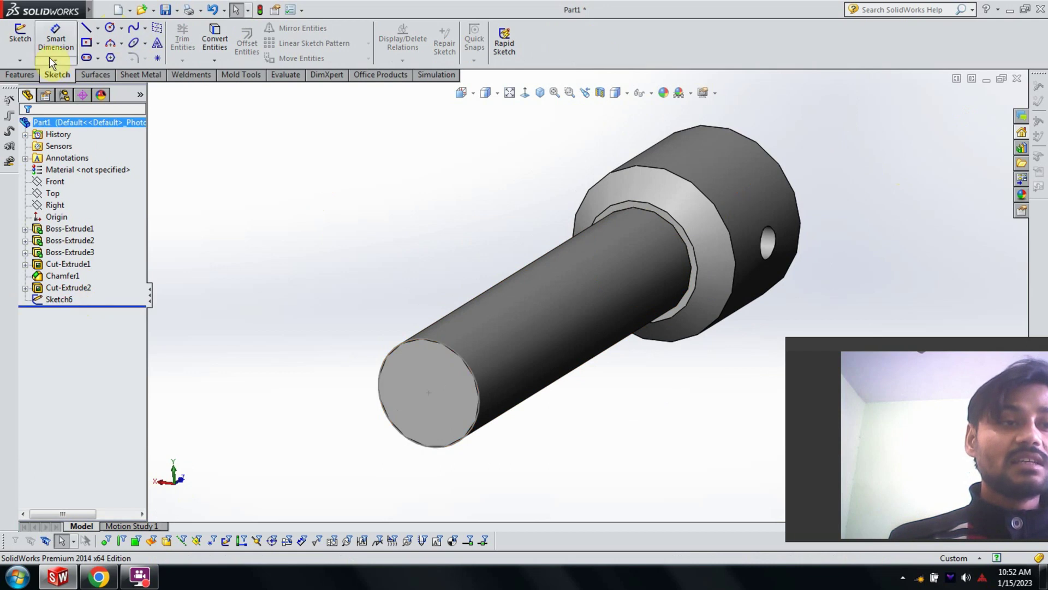
# Step: Start a Helix/Spiral on the rod's end circle, defined by height and pitch
pyautogui.click(20, 75)
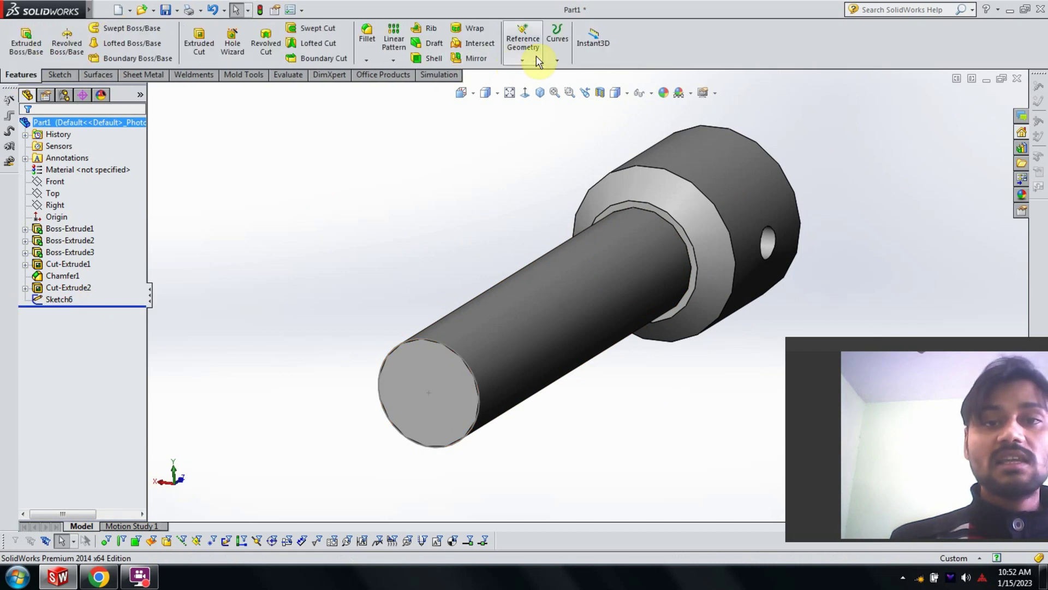
pyautogui.click(557, 59)
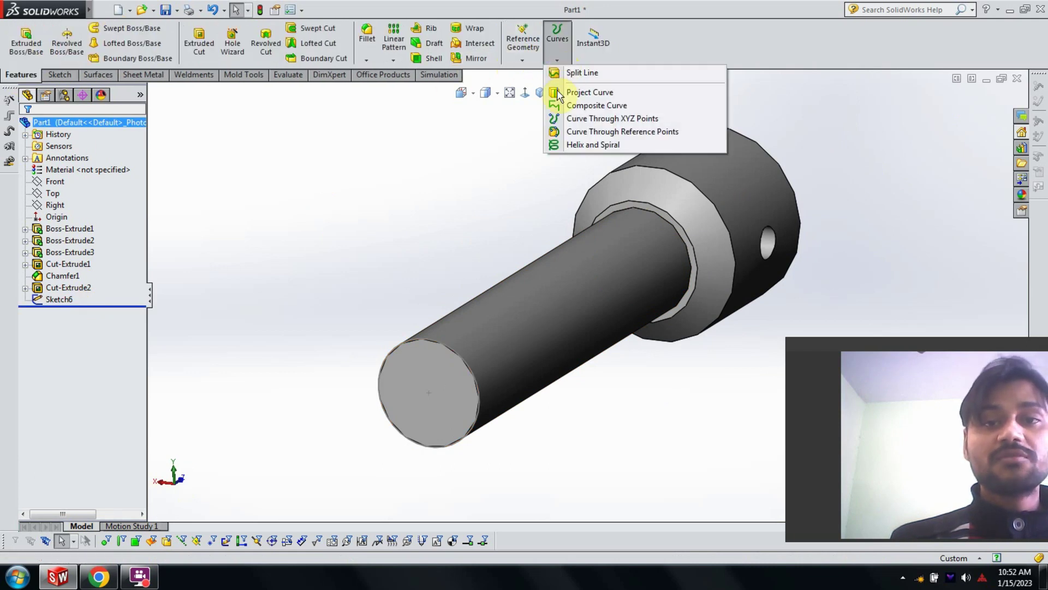
pyautogui.click(566, 143)
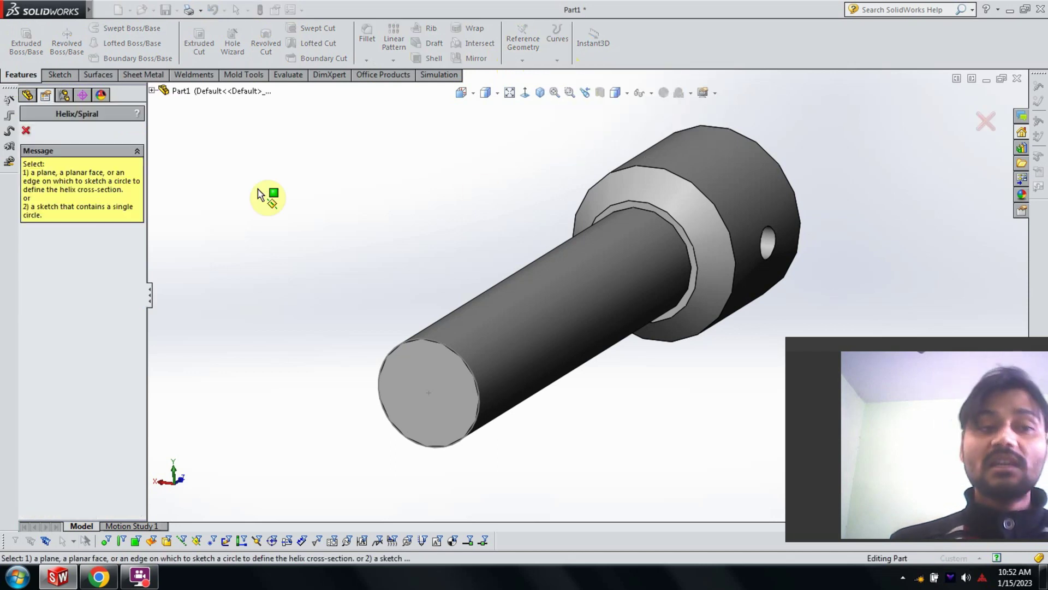
pyautogui.click(414, 342)
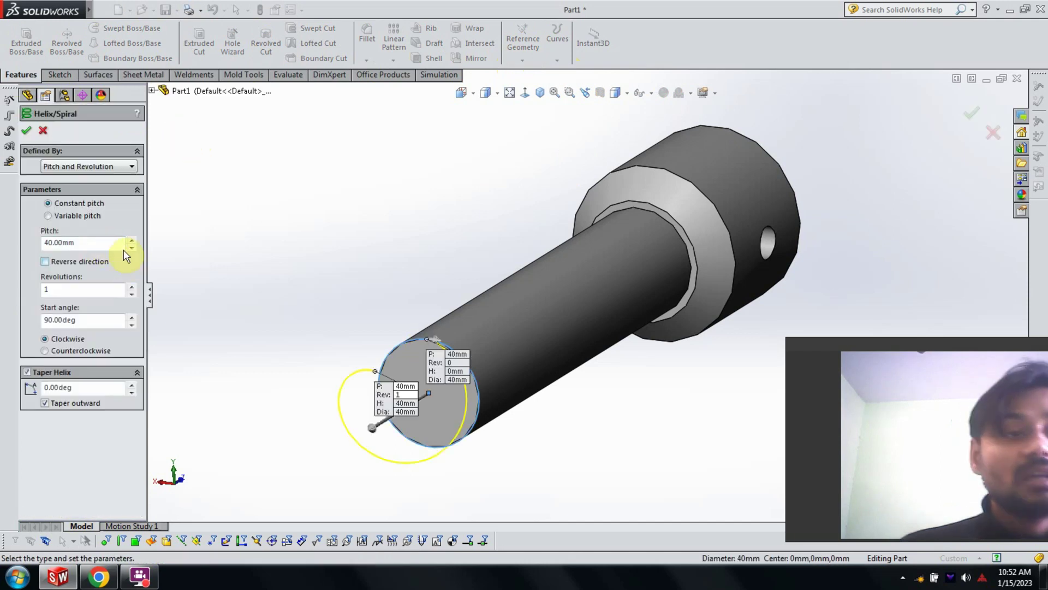
pyautogui.click(81, 168)
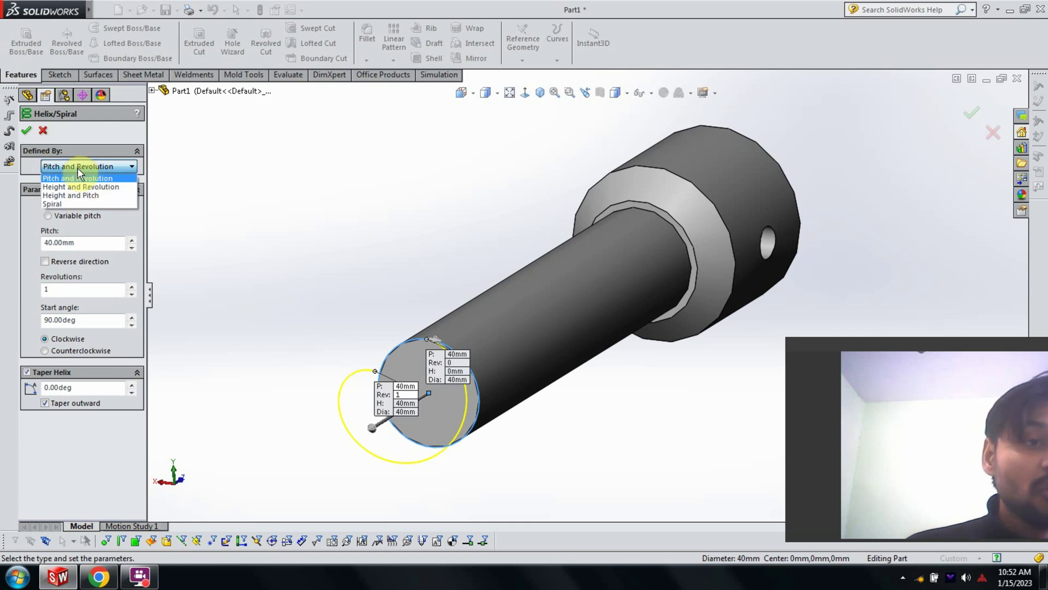
pyautogui.click(79, 195)
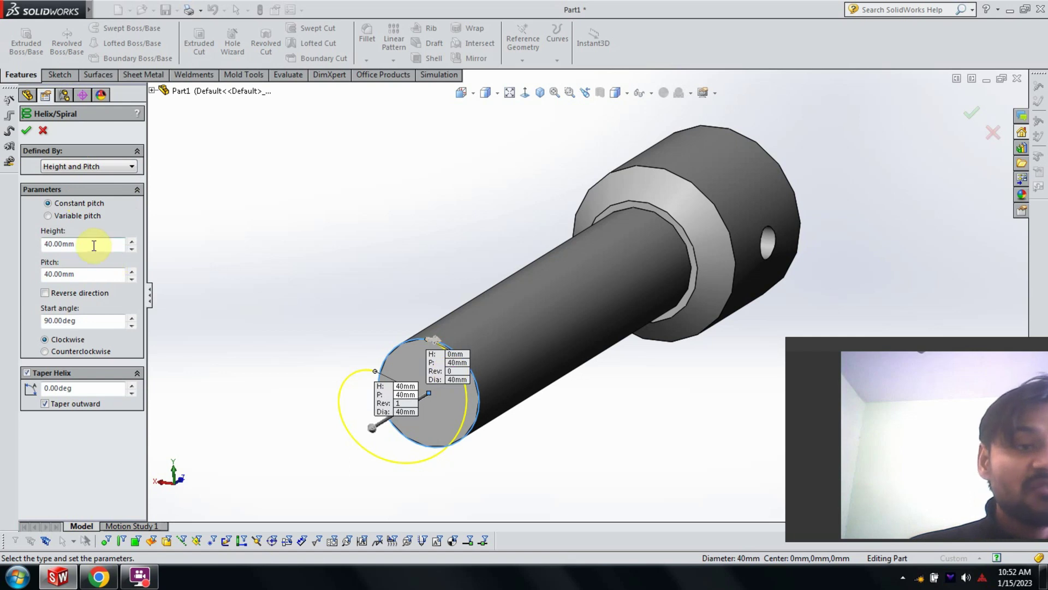
# Step: Set the helix to 164 mm height and 6 mm pitch, reversed toward the collar
pyautogui.write('1')
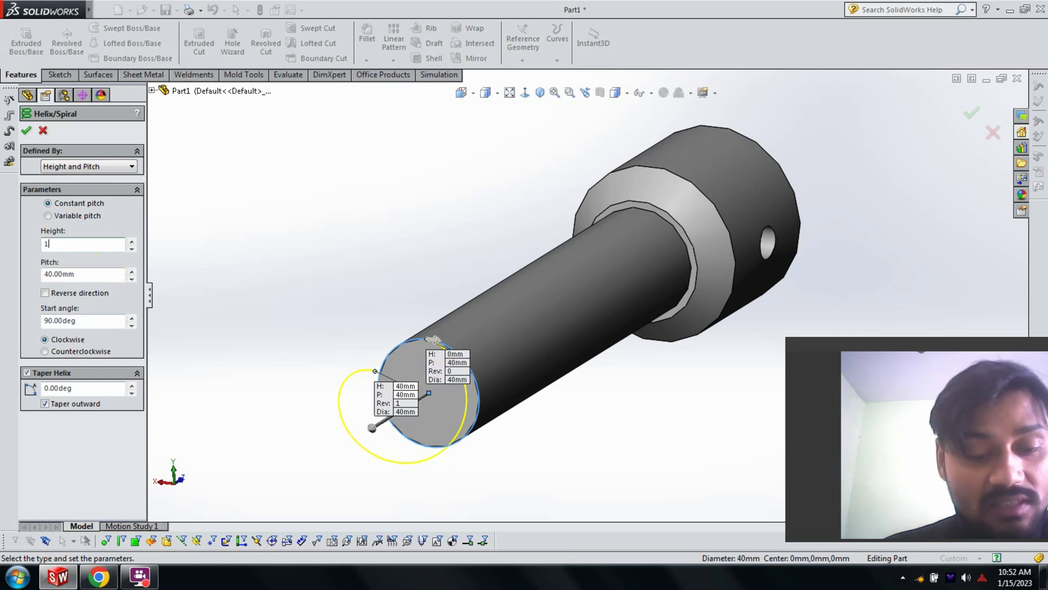
pyautogui.write('64')
pyautogui.press('Return')
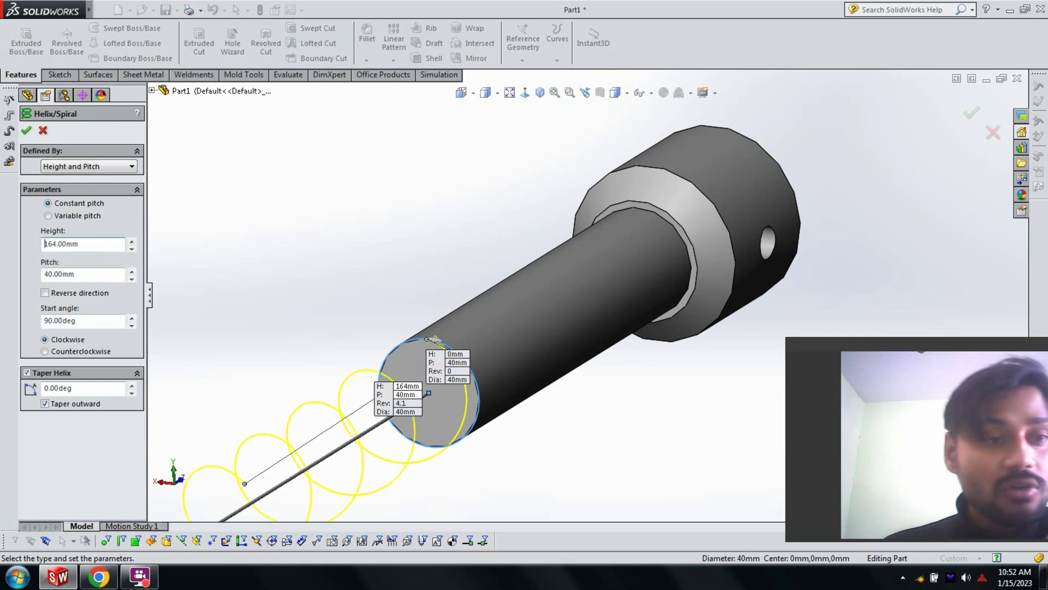
pyautogui.click(49, 273)
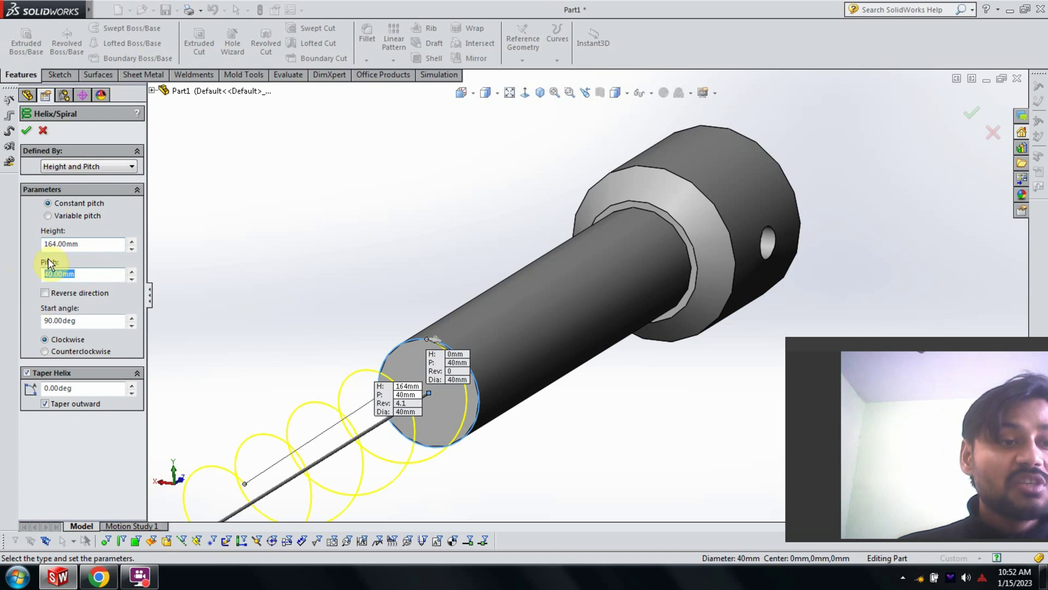
pyautogui.write('6')
pyautogui.press('Return')
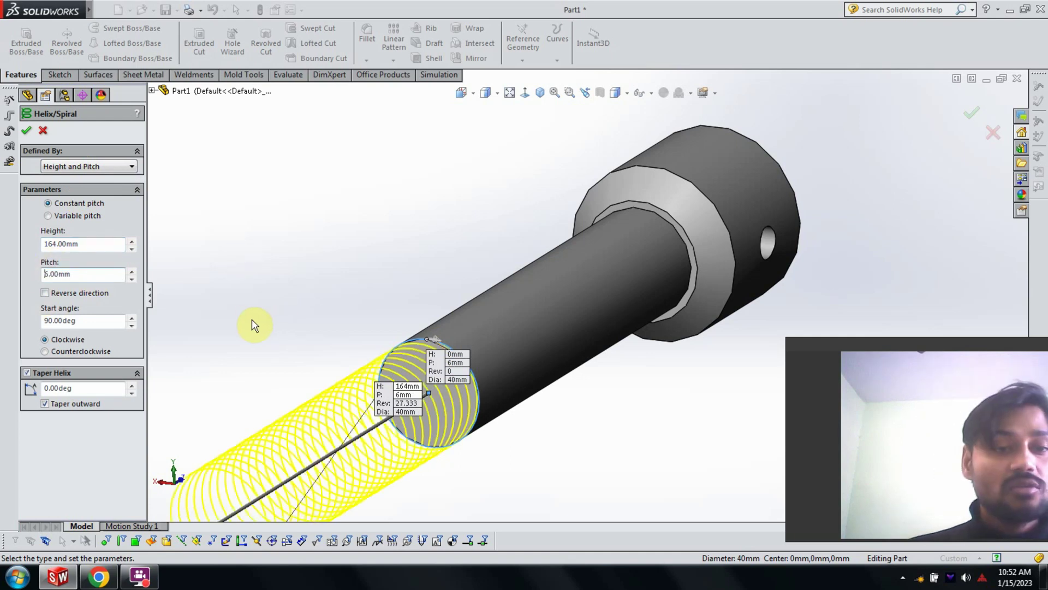
pyautogui.click(44, 293)
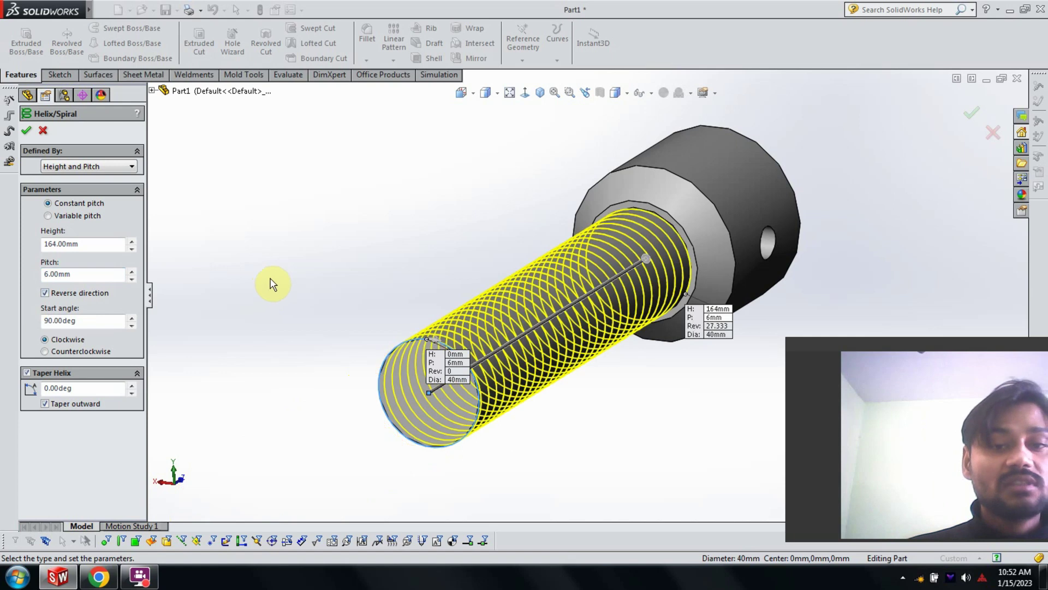
pyautogui.click(26, 131)
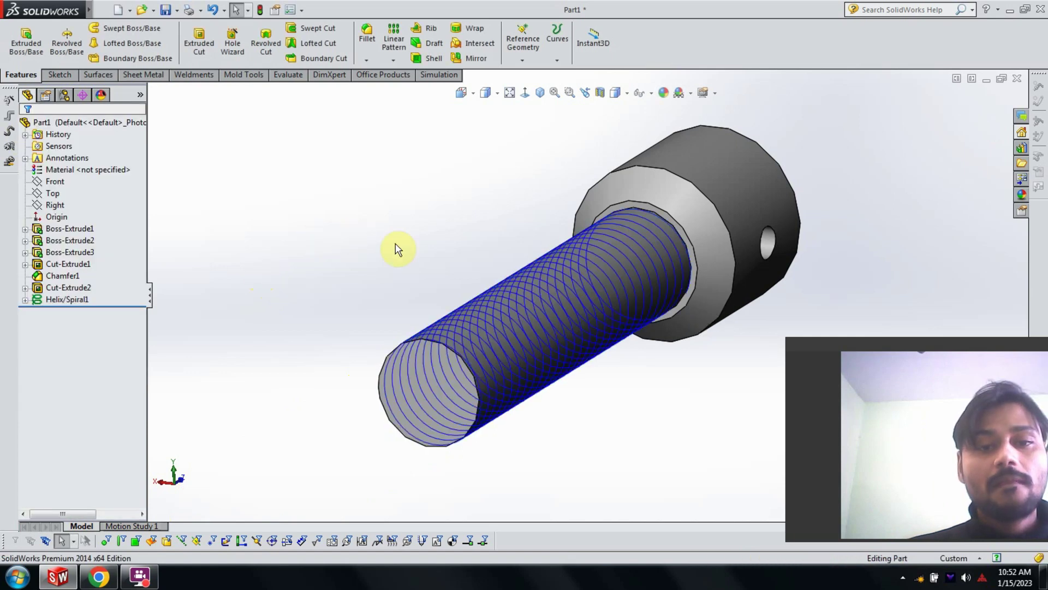
# Step: Orbit and zoom around the bolt to inspect the new helix
pyautogui.moveTo(397, 250)
pyautogui.mouseDown(button='middle')
pyautogui.moveTo(622, 393)
pyautogui.moveTo(608, 409)
pyautogui.mouseUp(button='middle')
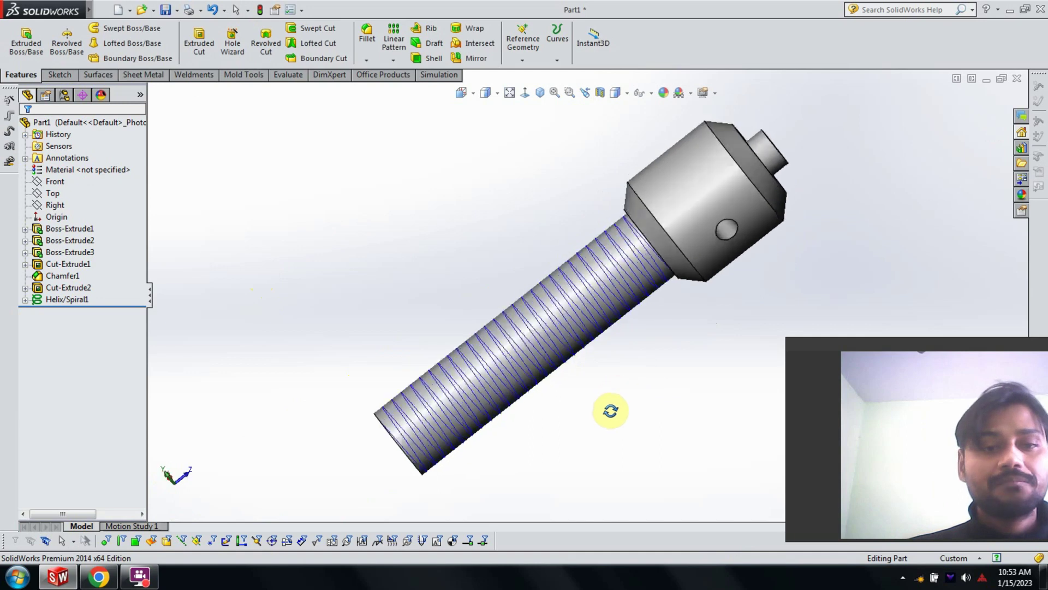
pyautogui.scroll(-3, 491, 413)
pyautogui.moveTo(515, 304); pyautogui.dragTo(519, 351, button='middle')
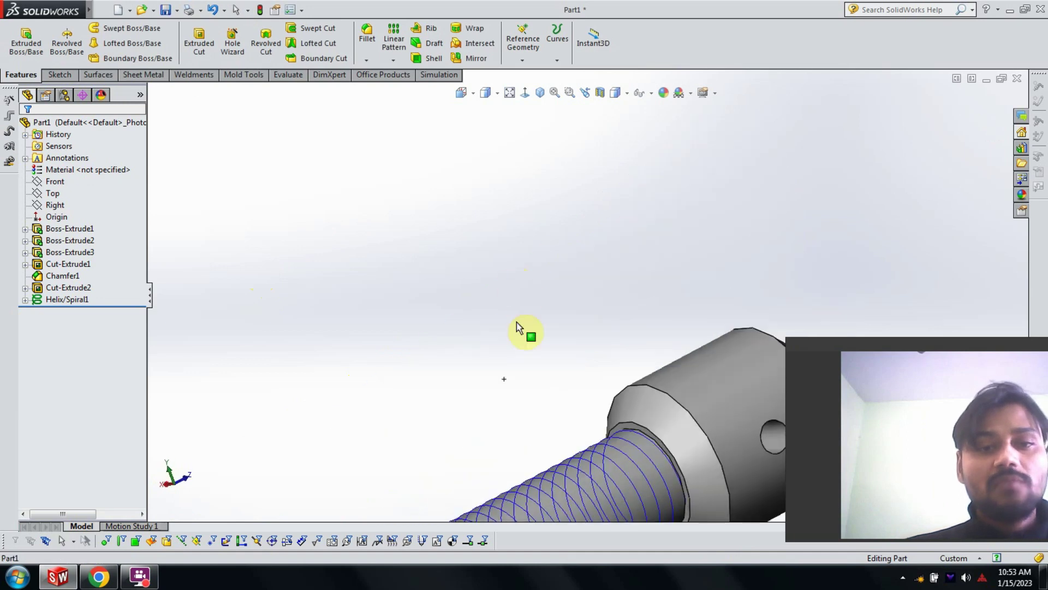
pyautogui.scroll(2, 510, 431)
pyautogui.moveTo(510, 430); pyautogui.dragTo(527, 445, button='middle')
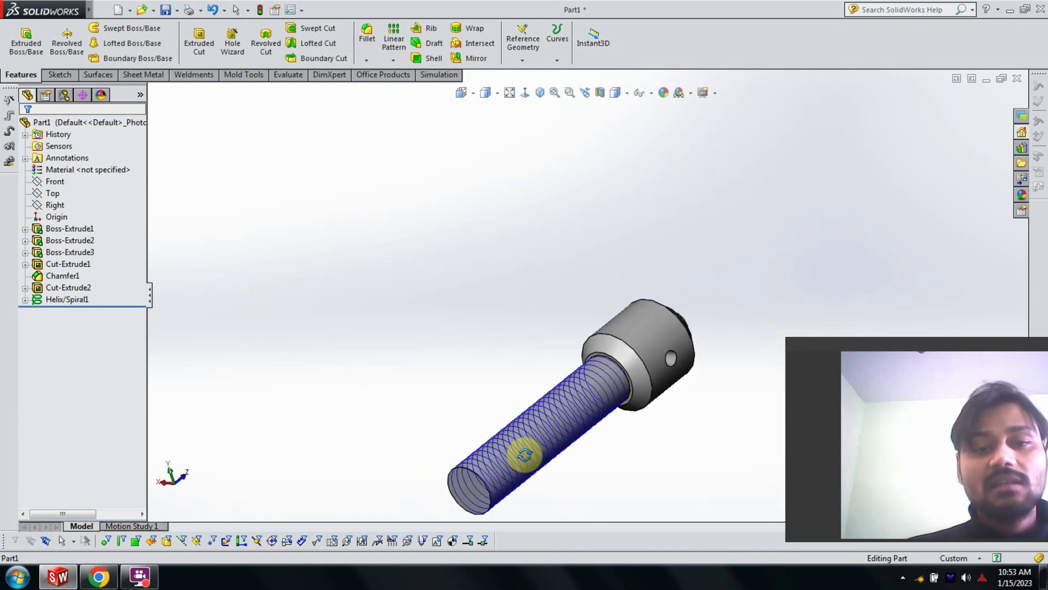
pyautogui.scroll(-1, 492, 426)
pyautogui.scroll(-1, 497, 360)
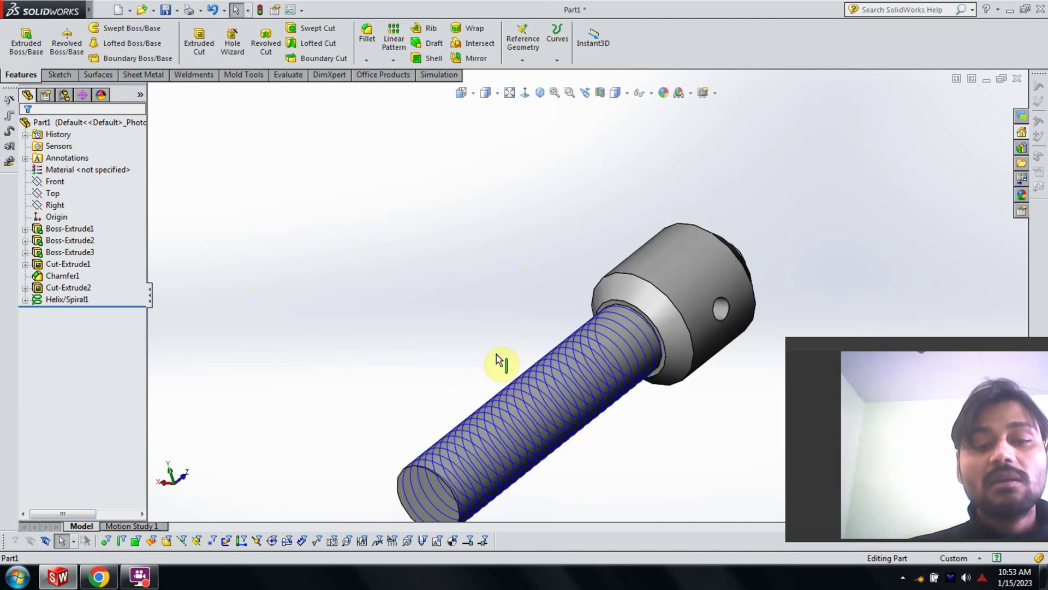
pyautogui.scroll(2, 498, 360)
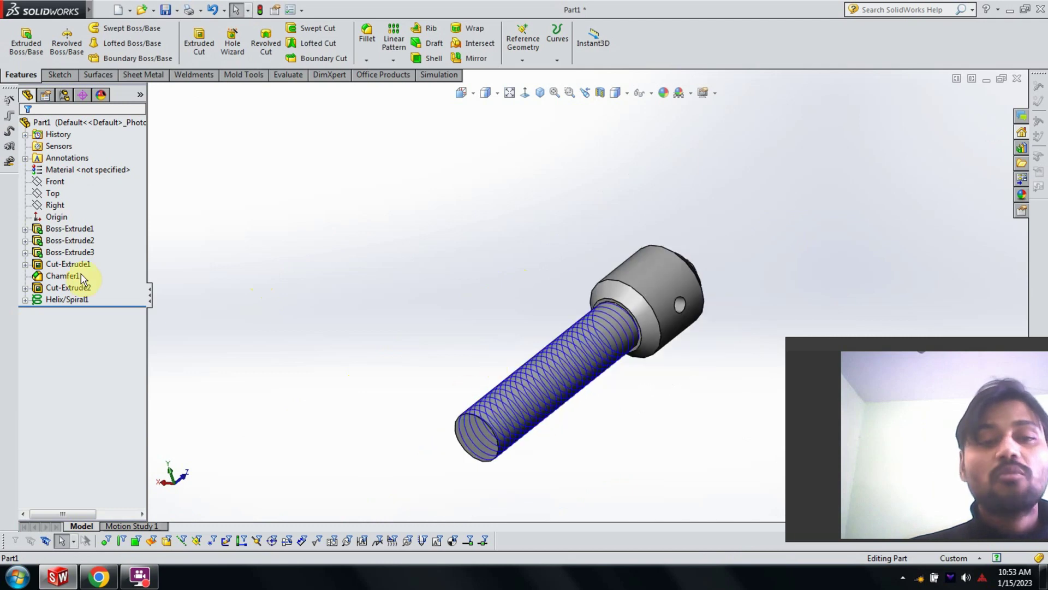
# Step: Start a new sketch on the Right plane, viewed normal and zoomed to fit
pyautogui.click(59, 194)
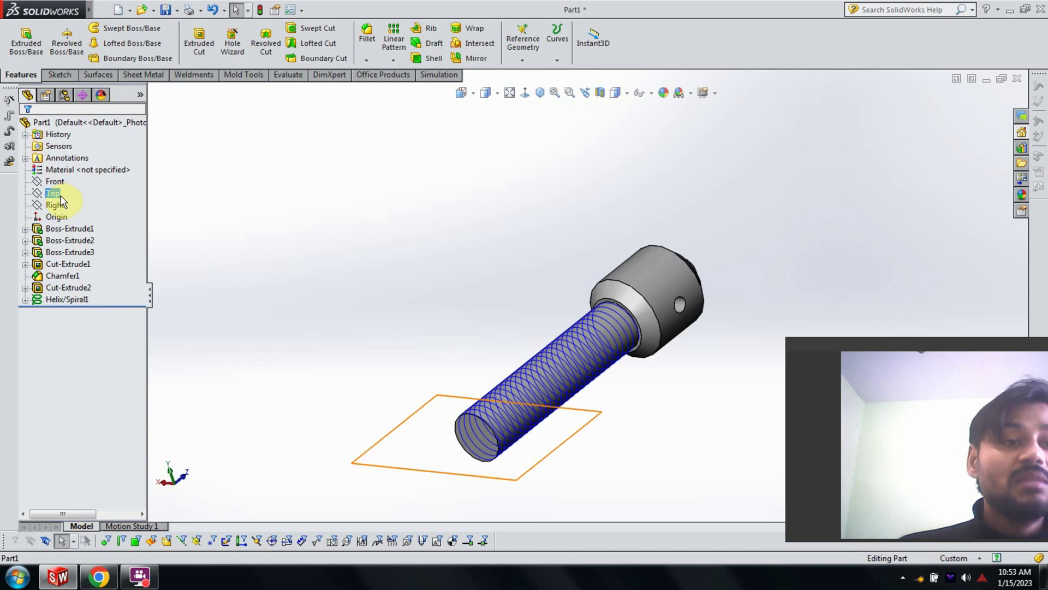
pyautogui.click(54, 182)
pyautogui.click(53, 205)
pyautogui.rightClick(59, 203)
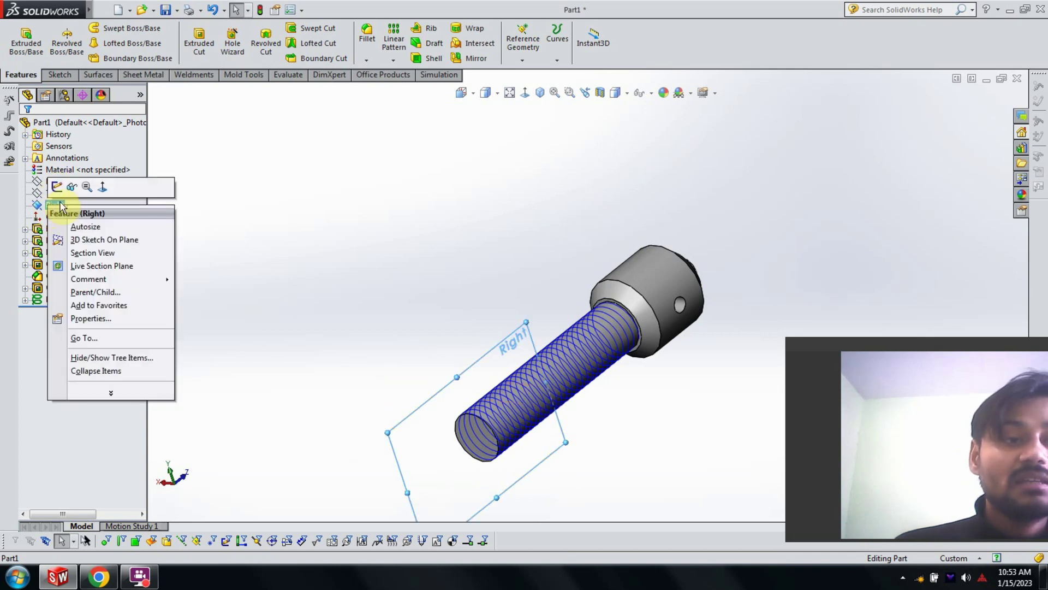
pyautogui.click(101, 187)
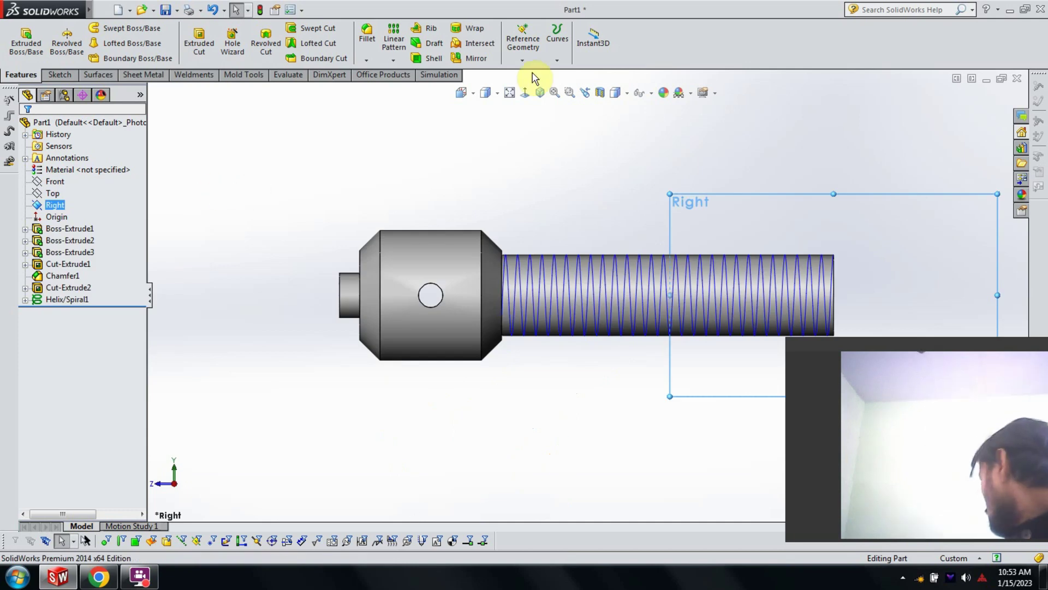
pyautogui.press('f')
pyautogui.click(60, 75)
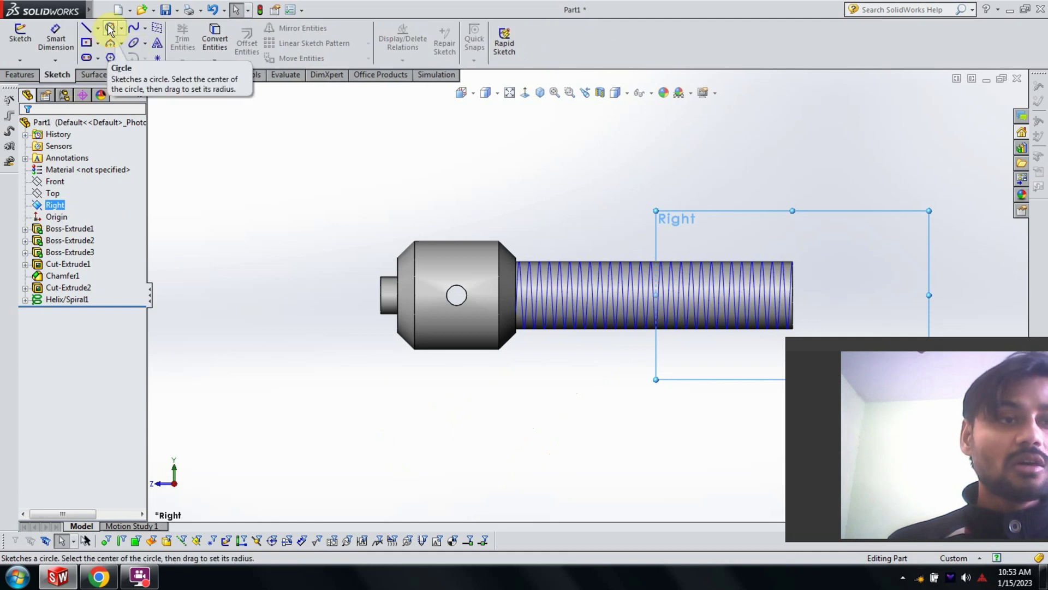
pyautogui.click(109, 29)
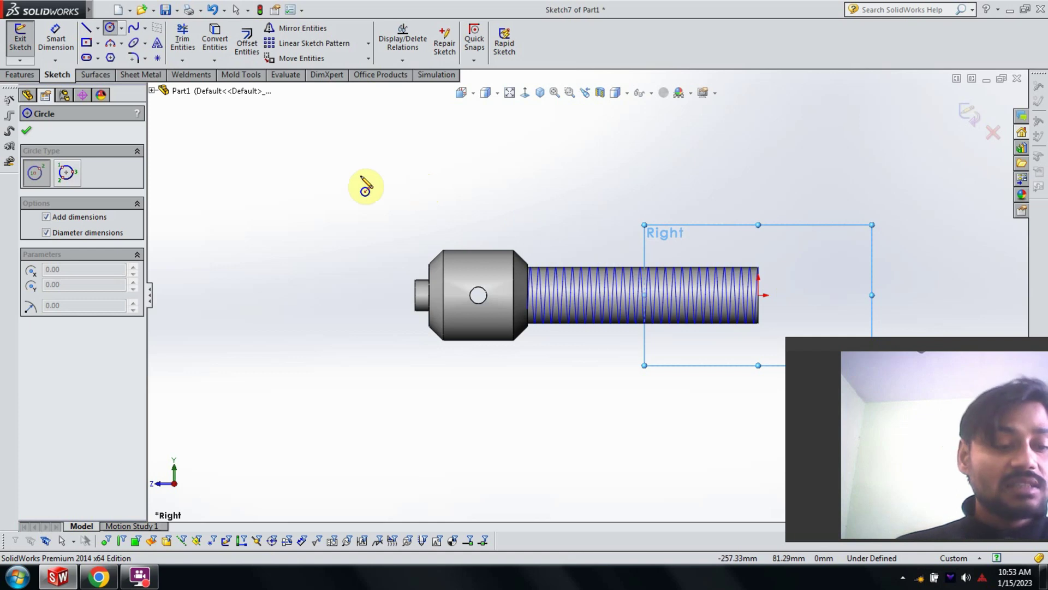
pyautogui.press('Escape')
# Step: Draw a small centre rectangle at the top corner of the rod's free end
pyautogui.click(86, 43)
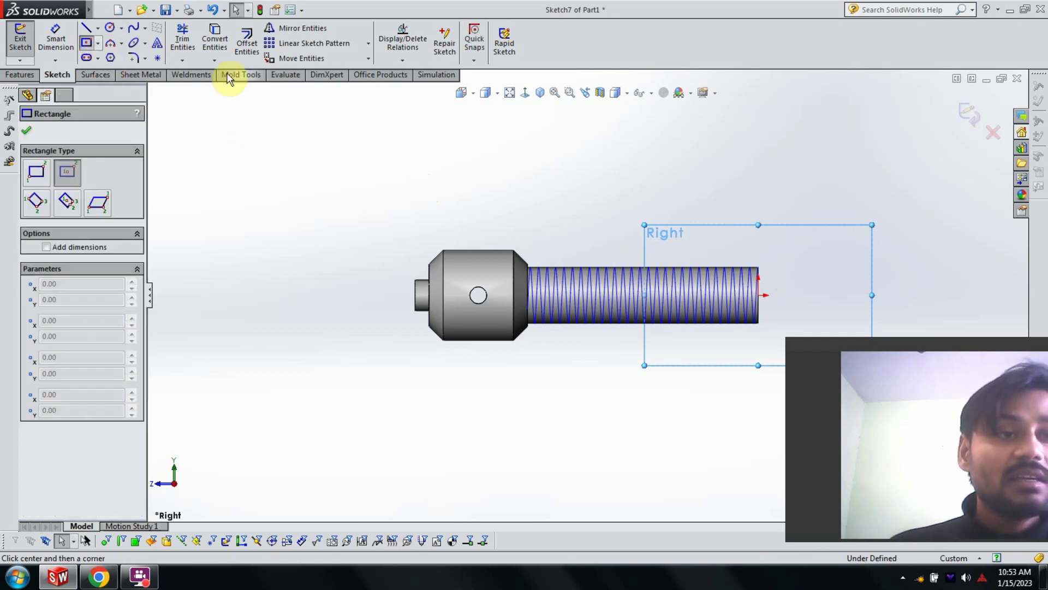
pyautogui.scroll(-2, 724, 268)
pyautogui.scroll(-2, 723, 268)
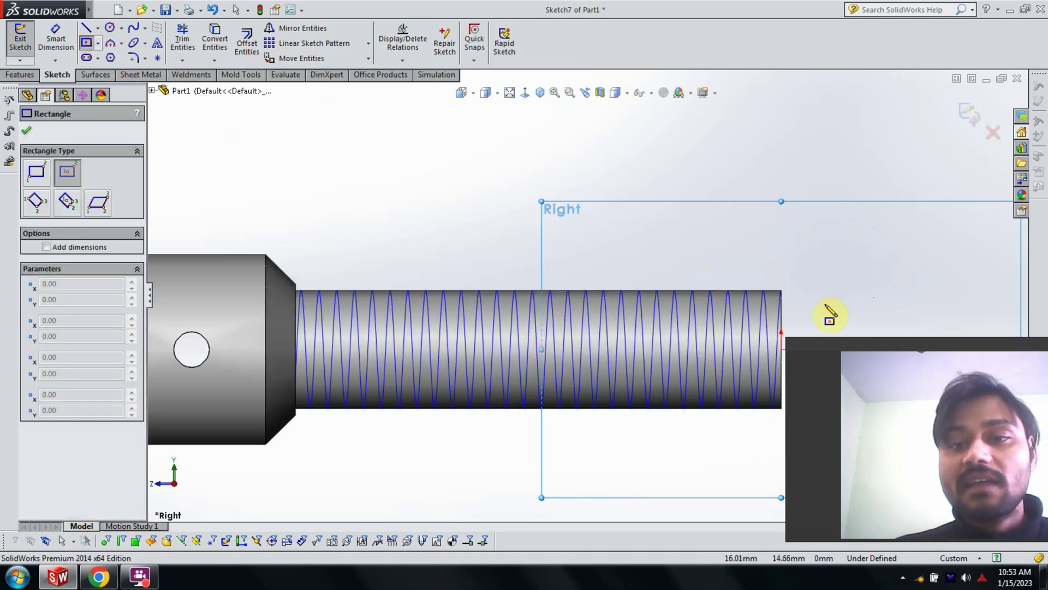
pyautogui.scroll(-1, 774, 295)
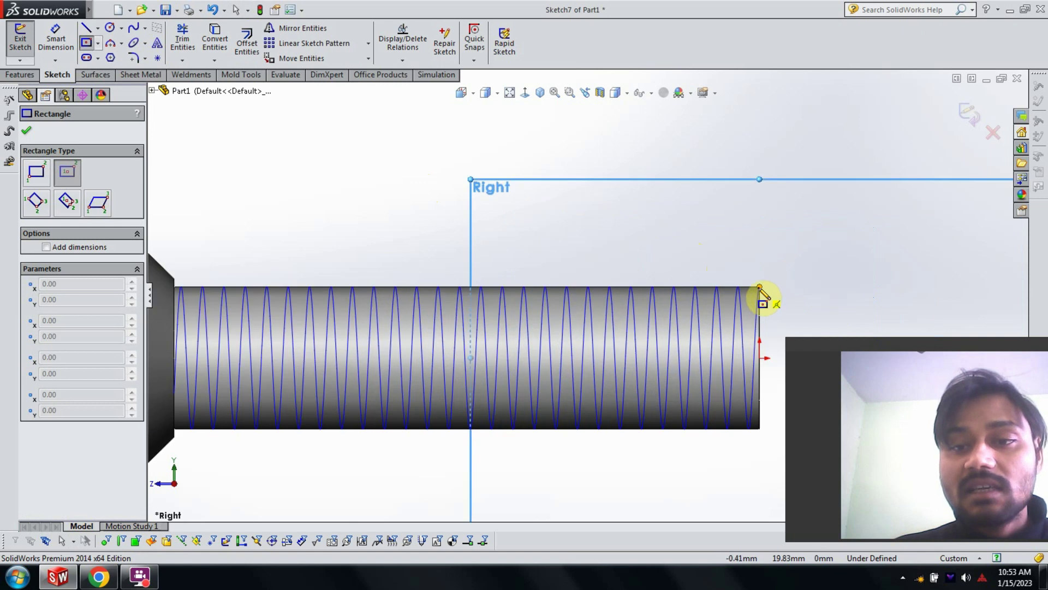
pyautogui.click(760, 287)
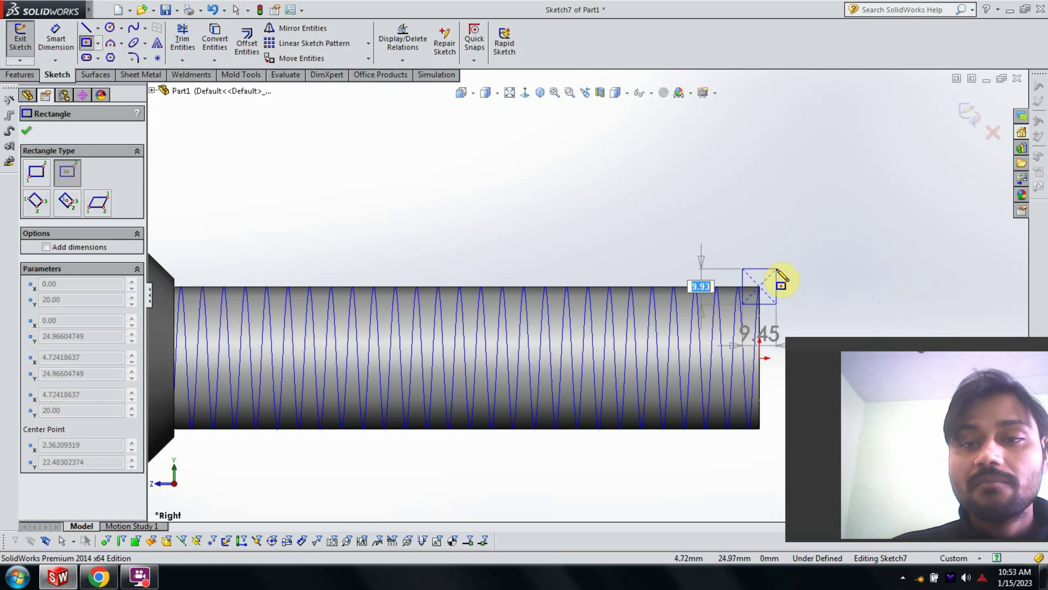
pyautogui.click(781, 270)
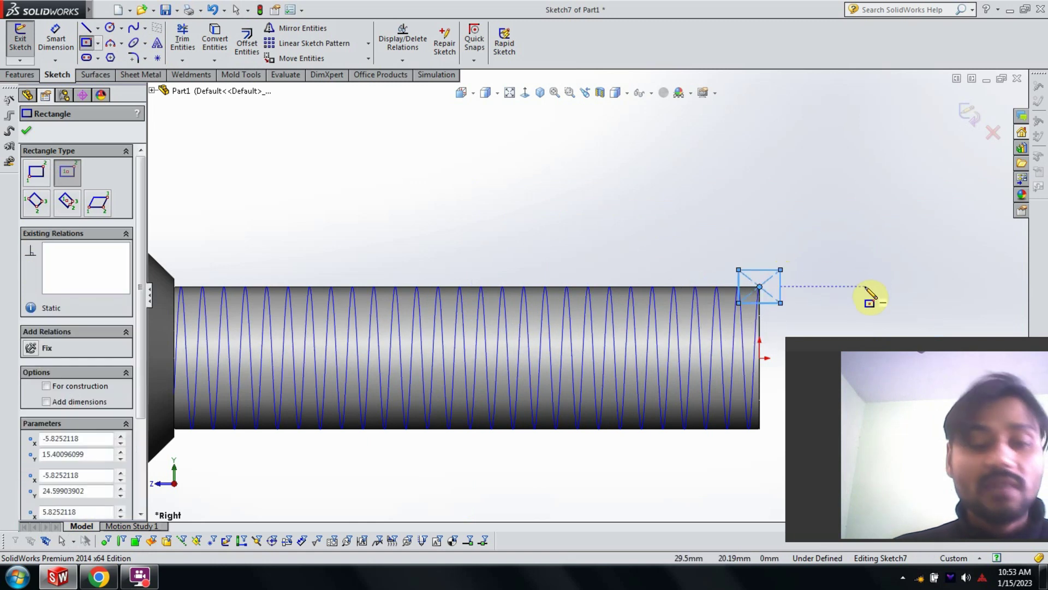
pyautogui.press('Escape')
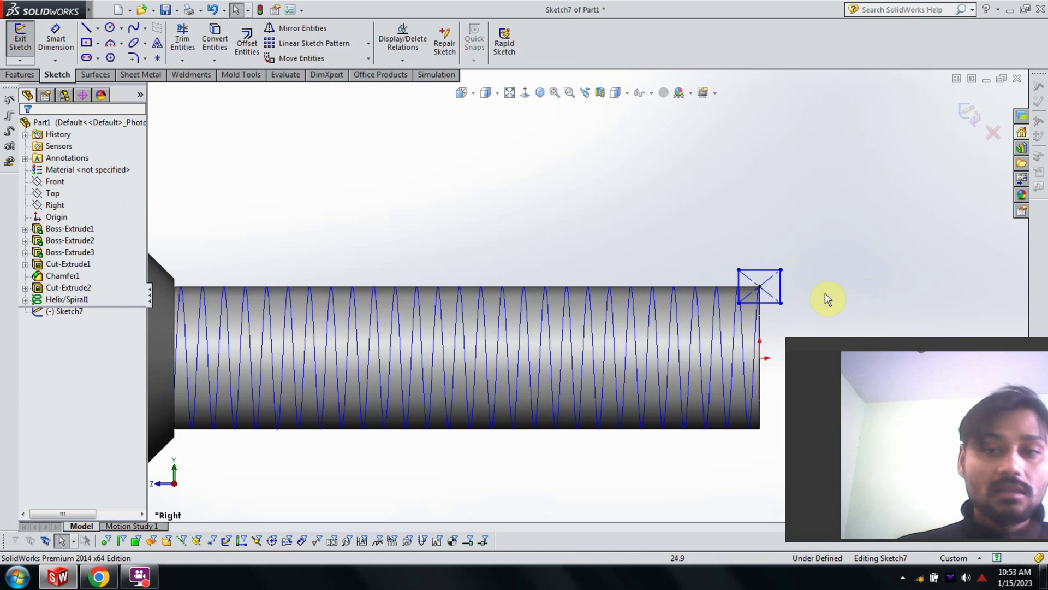
# Step: Dimension the rectangle's height and width to 3 mm each and close Sketch7
pyautogui.click(781, 290)
pyautogui.click(54, 33)
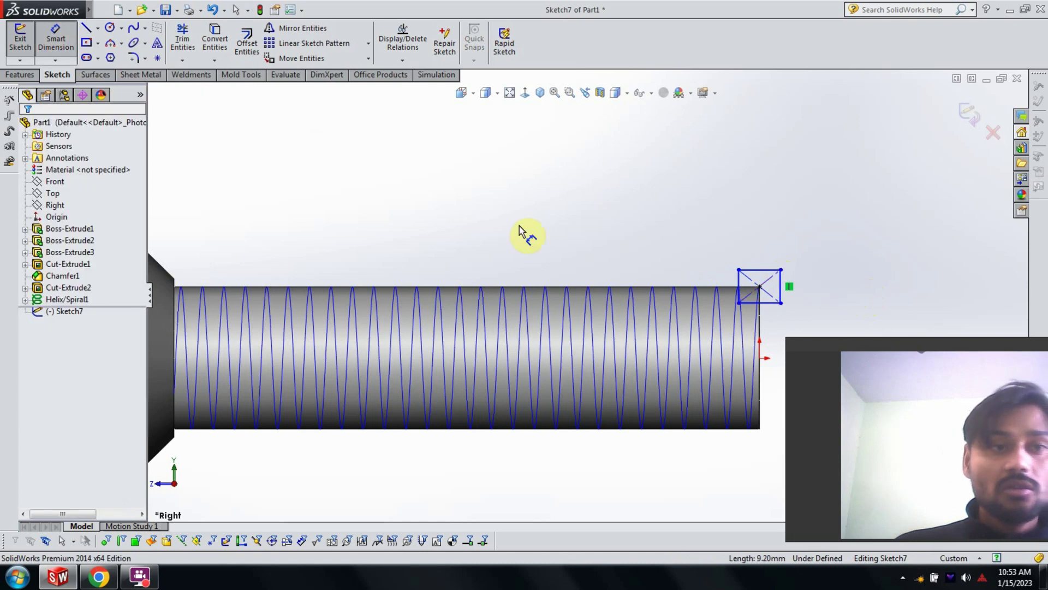
pyautogui.click(782, 286)
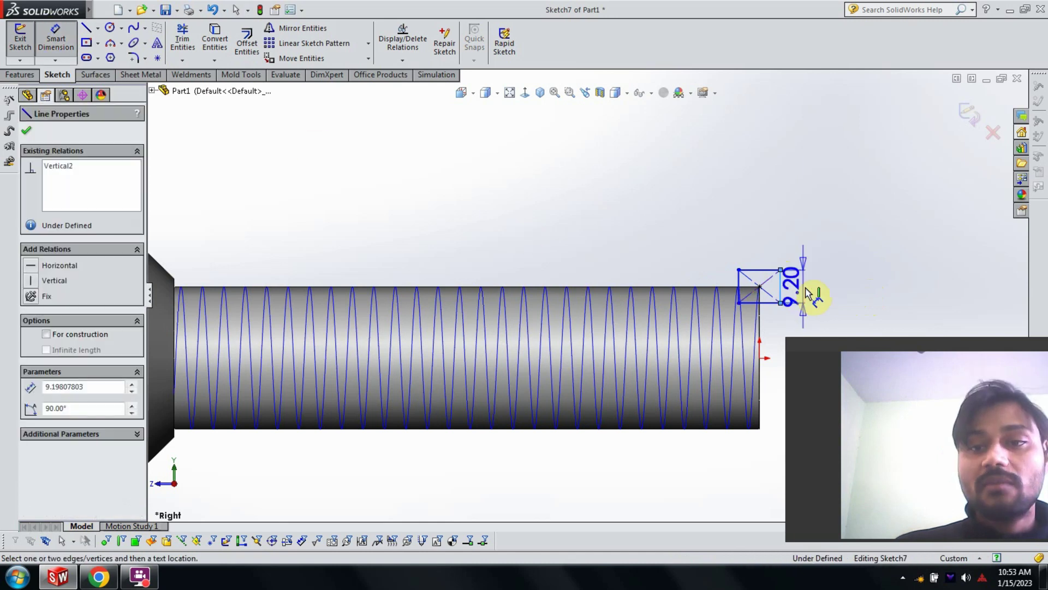
pyautogui.click(808, 295)
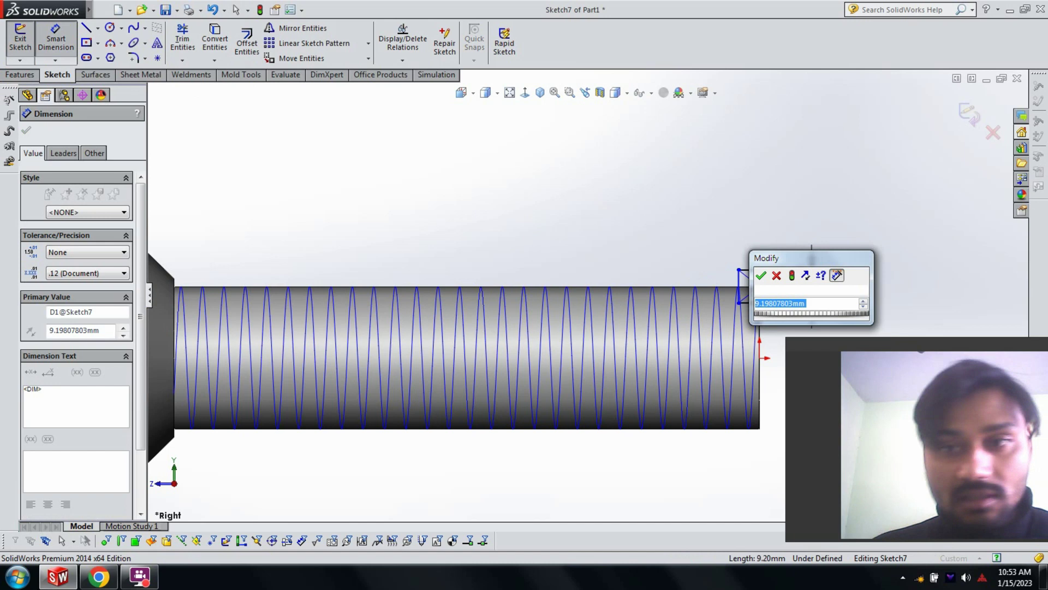
pyautogui.write('3')
pyautogui.press('Return')
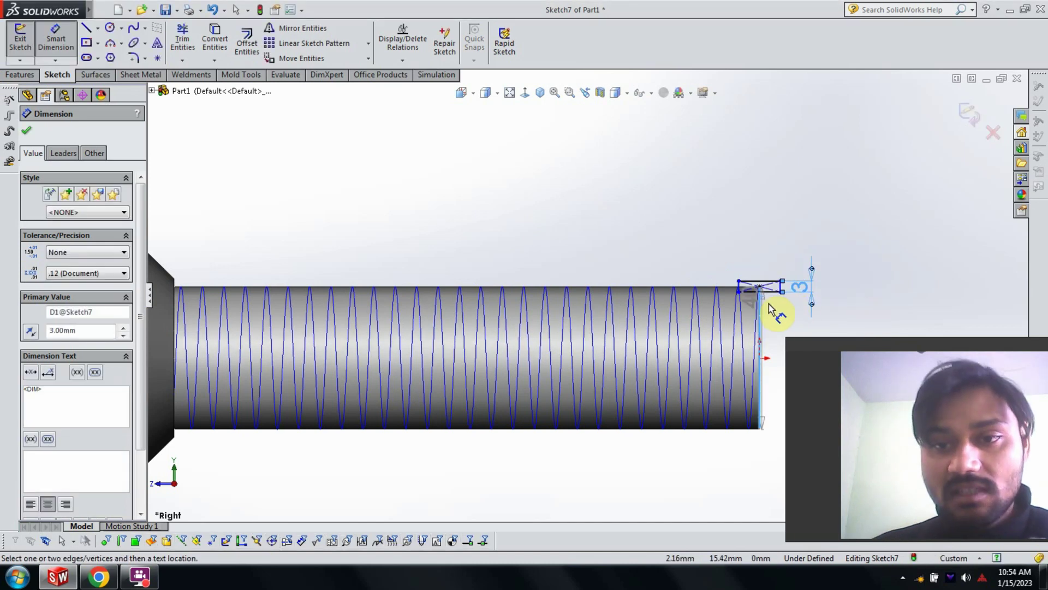
pyautogui.press('Escape')
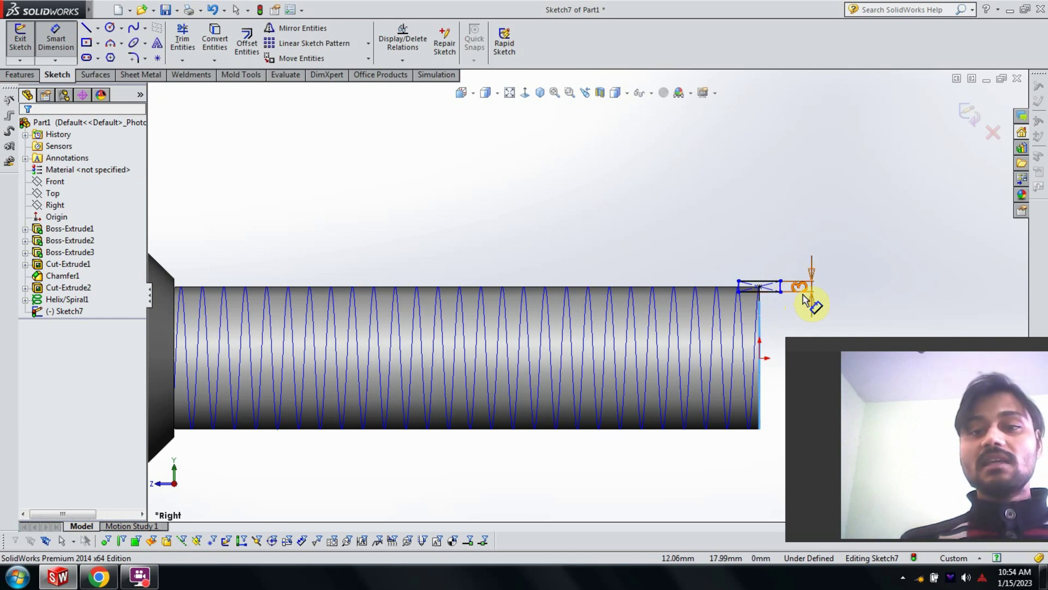
pyautogui.click(775, 297)
pyautogui.click(785, 316)
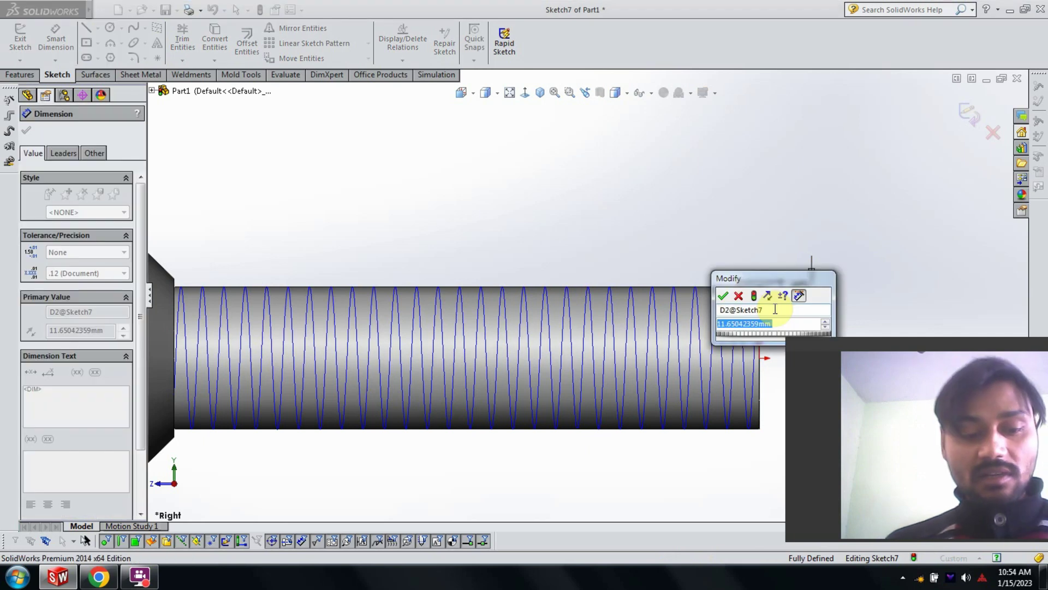
pyautogui.write('3')
pyautogui.press('Return')
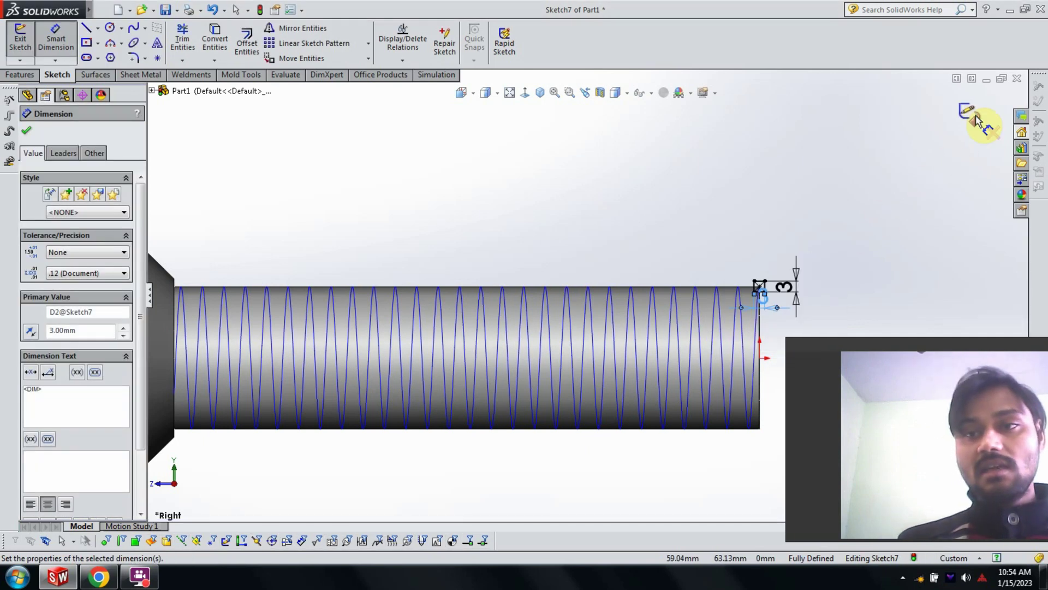
pyautogui.click(978, 122)
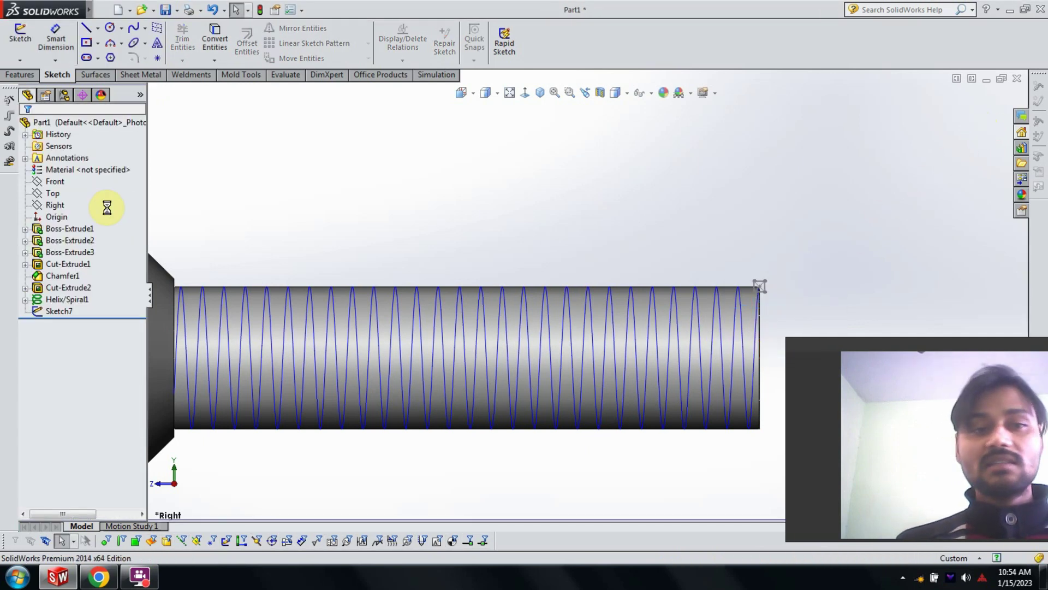
# Step: Start a Swept Cut with Sketch7 as profile and Helix/Spiral1 as path
pyautogui.click(65, 309)
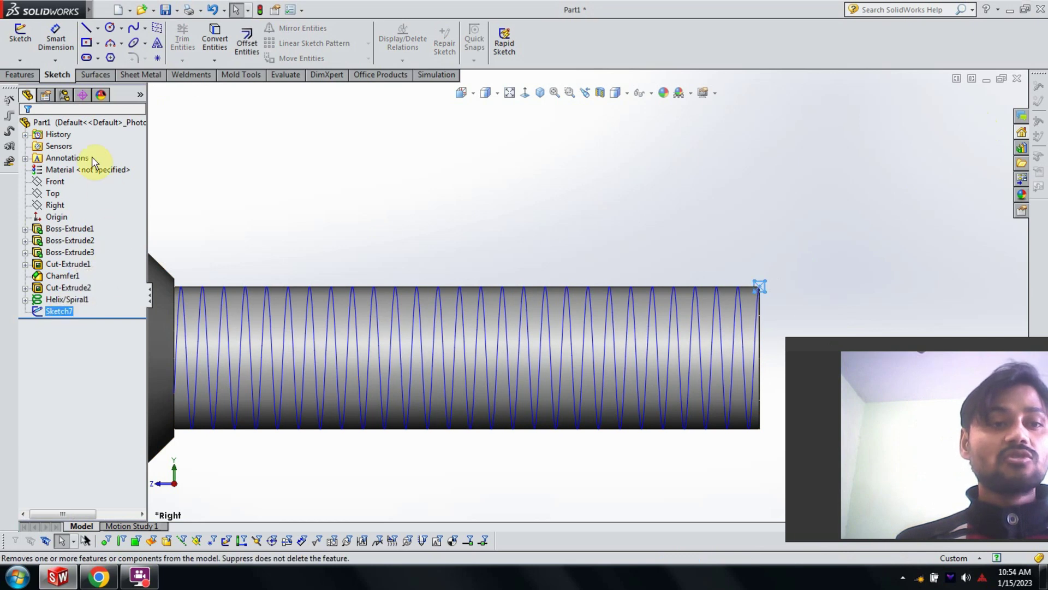
pyautogui.click(20, 75)
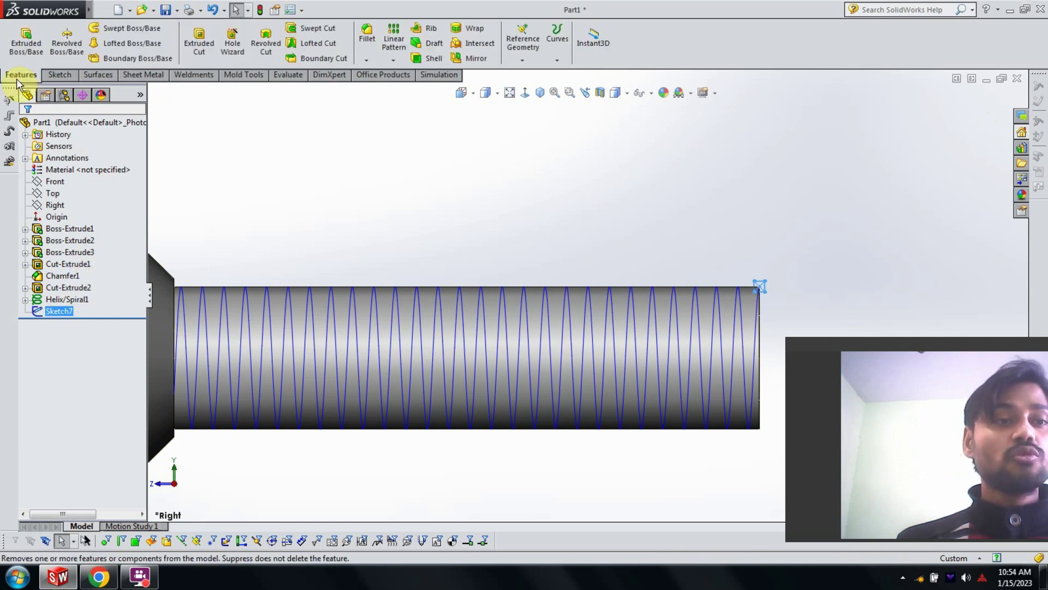
pyautogui.click(315, 31)
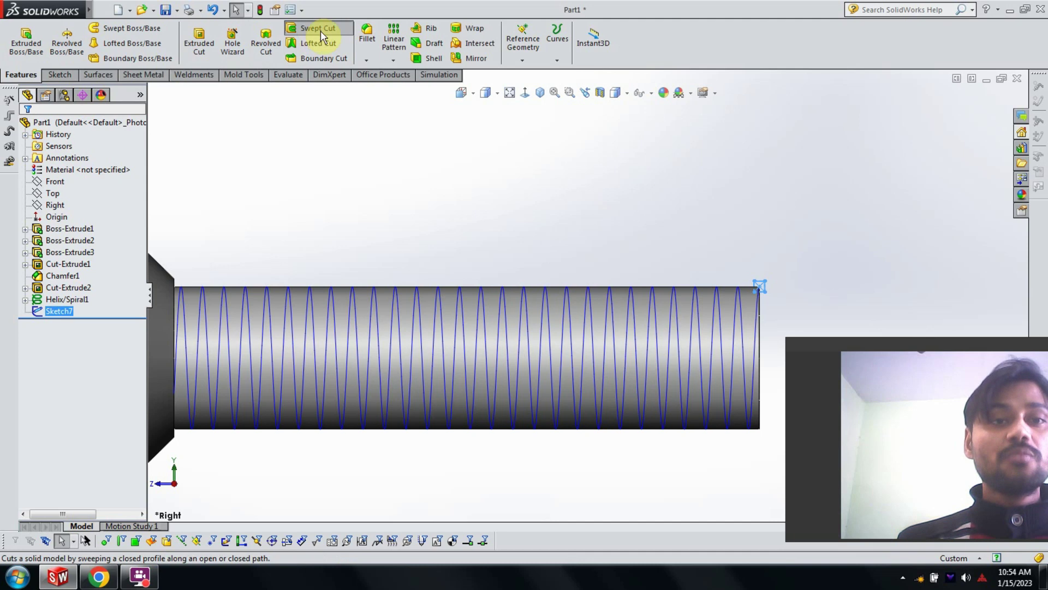
pyautogui.scroll(3, 522, 297)
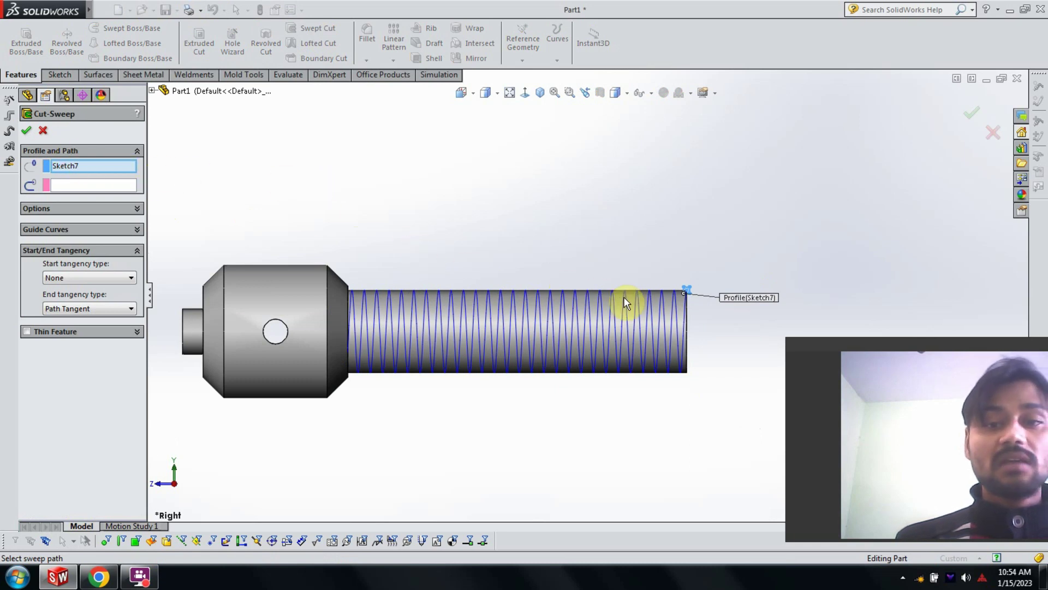
pyautogui.scroll(-2, 623, 297)
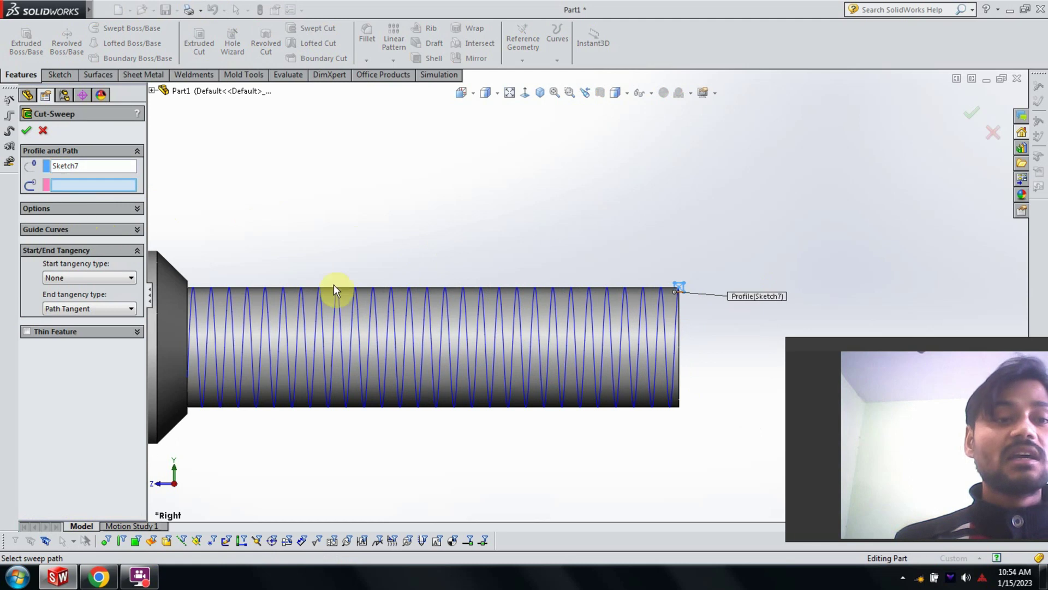
pyautogui.scroll(-1, 393, 355)
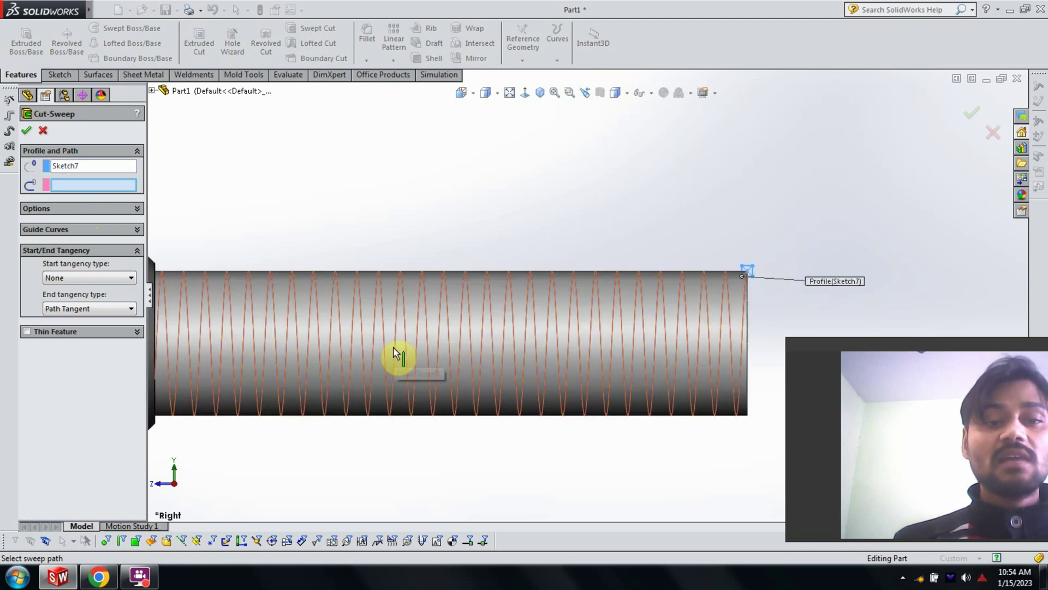
pyautogui.click(394, 349)
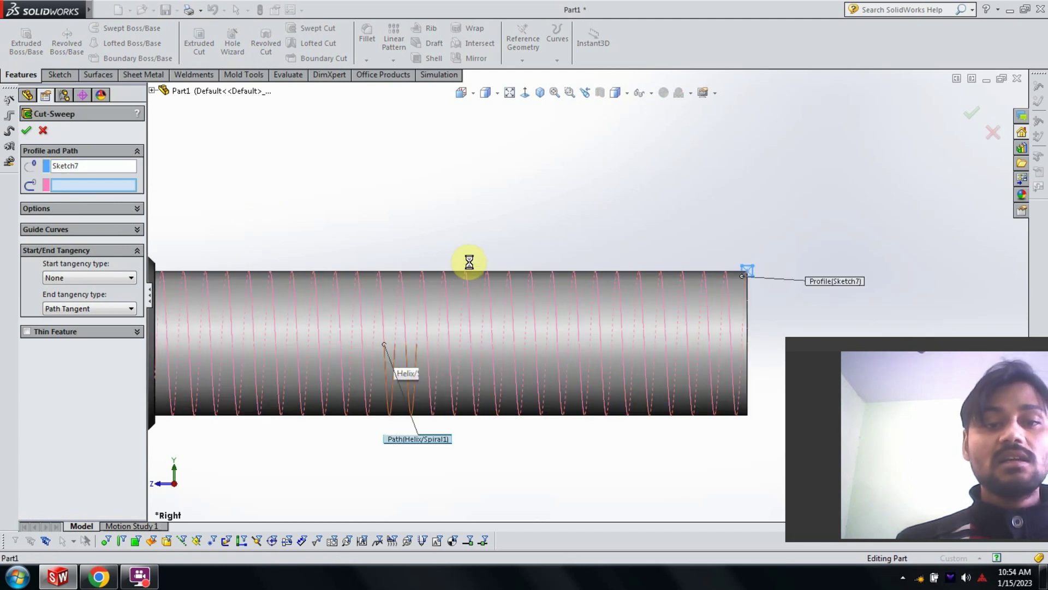
# Step: Inspect the thread groove preview from several angles and accept the cut
pyautogui.moveTo(512, 339)
pyautogui.mouseDown(button='middle')
pyautogui.moveTo(583, 347)
pyautogui.moveTo(525, 335)
pyautogui.moveTo(250, 382)
pyautogui.moveTo(269, 440)
pyautogui.moveTo(322, 420)
pyautogui.mouseUp(button='middle')
pyautogui.scroll(3, 584, 346)
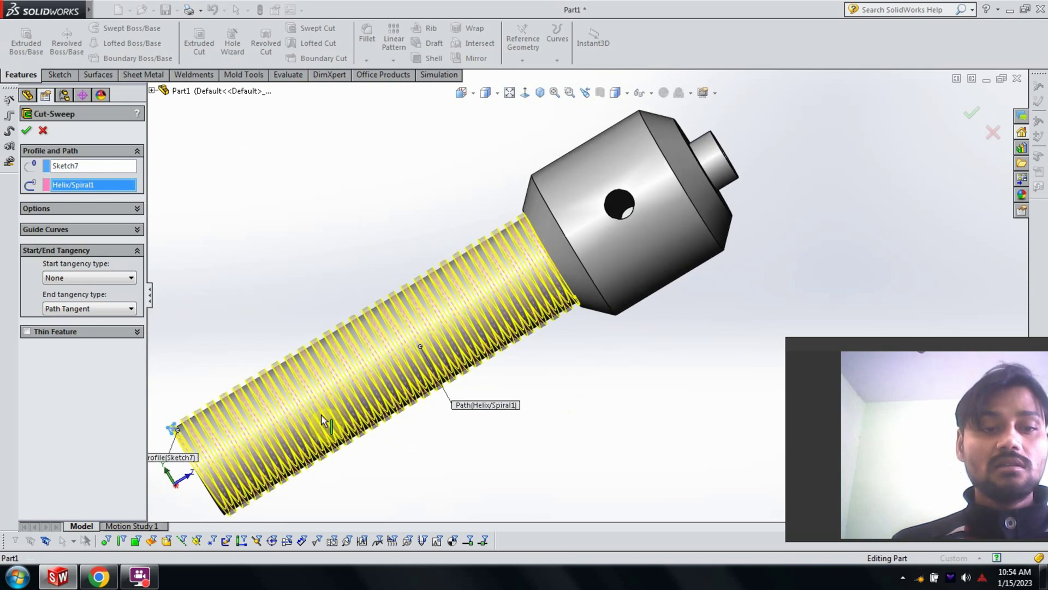
pyautogui.scroll(-3, 421, 379)
pyautogui.moveTo(421, 379)
pyautogui.mouseDown(button='middle')
pyautogui.moveTo(437, 403)
pyautogui.moveTo(421, 329)
pyautogui.mouseUp(button='middle')
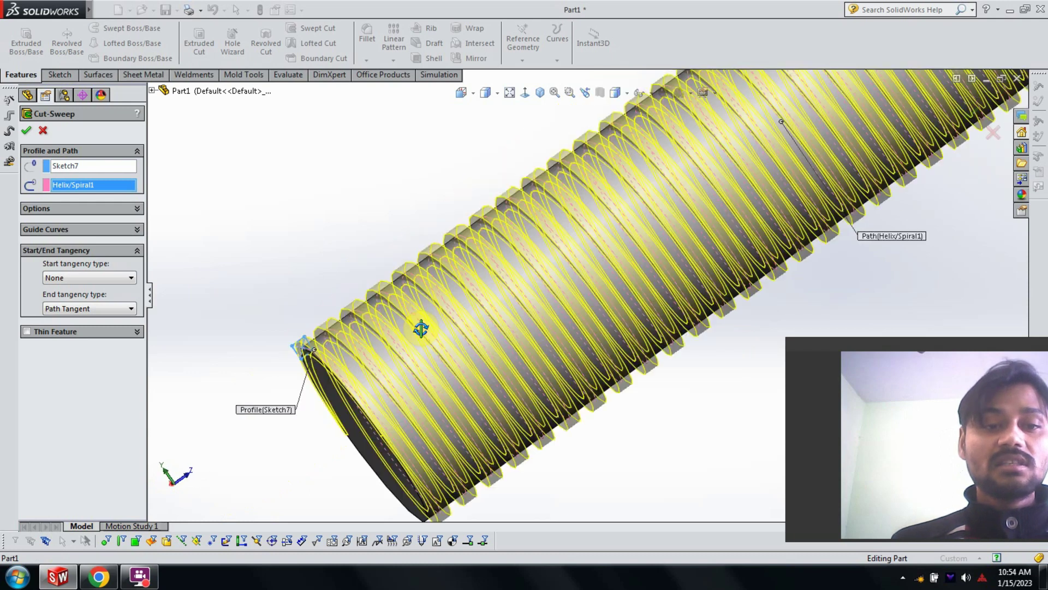
pyautogui.scroll(-2, 452, 362)
pyautogui.scroll(-1, 451, 360)
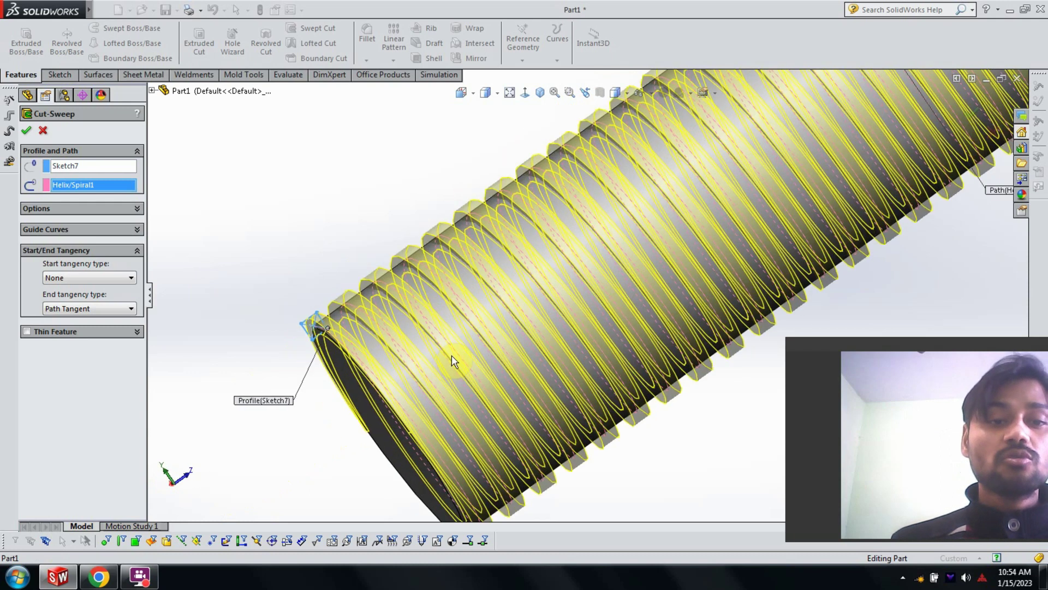
pyautogui.scroll(-2, 451, 360)
pyautogui.scroll(-1, 452, 358)
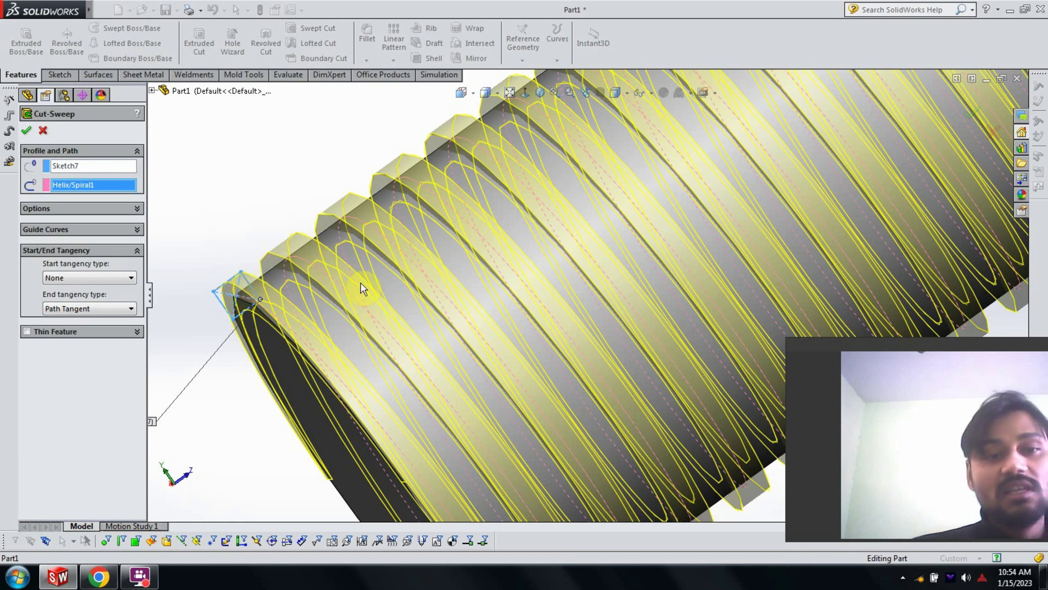
pyautogui.press('z')
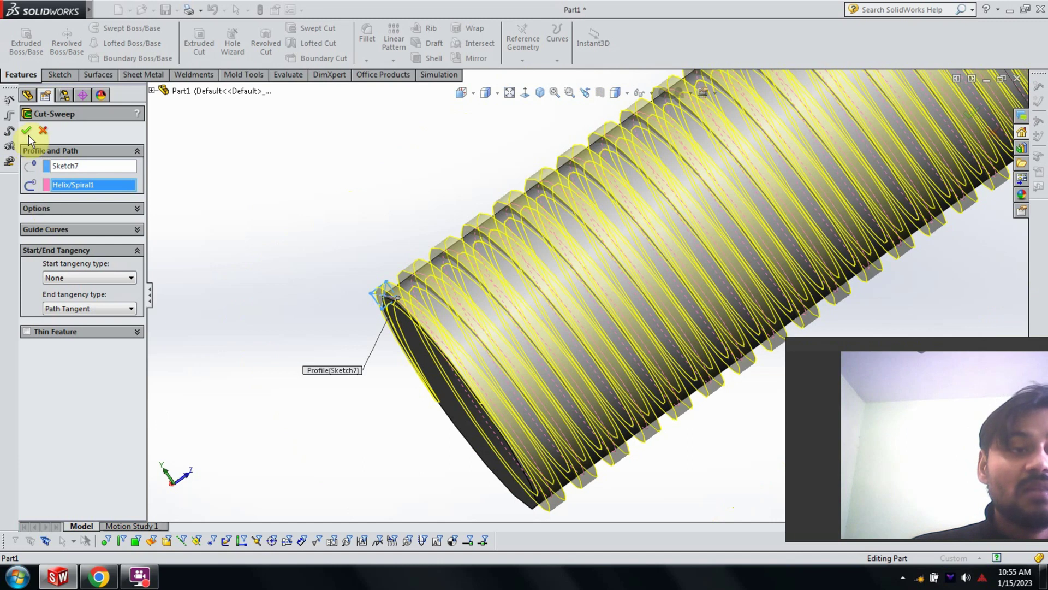
pyautogui.click(27, 132)
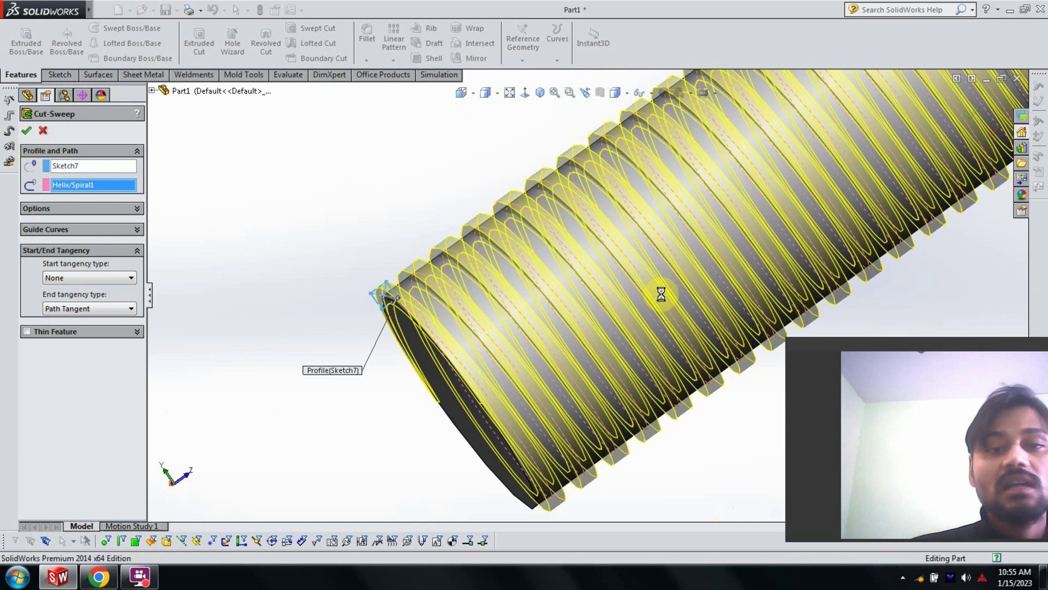
# Step: Orbit to view the finished thread and cross-hole, then show the Appearances, Scenes and Decals pane
pyautogui.scroll(5, 671, 319)
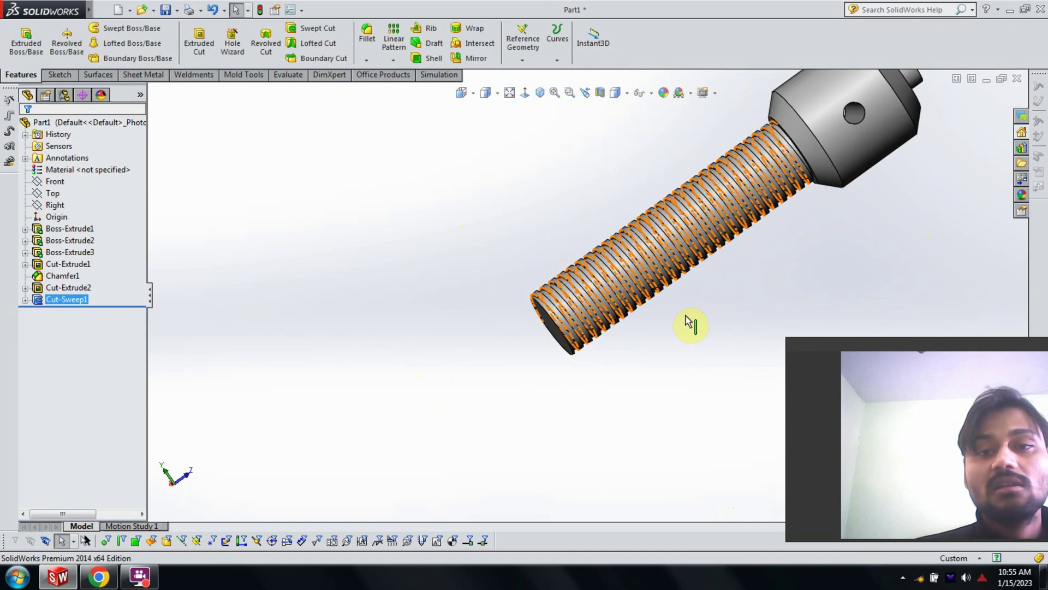
pyautogui.moveTo(691, 324)
pyautogui.mouseDown(button='middle')
pyautogui.moveTo(774, 310)
pyautogui.moveTo(615, 245)
pyautogui.moveTo(643, 187)
pyautogui.mouseUp(button='middle')
pyautogui.scroll(-2, 644, 182)
pyautogui.scroll(-2, 638, 218)
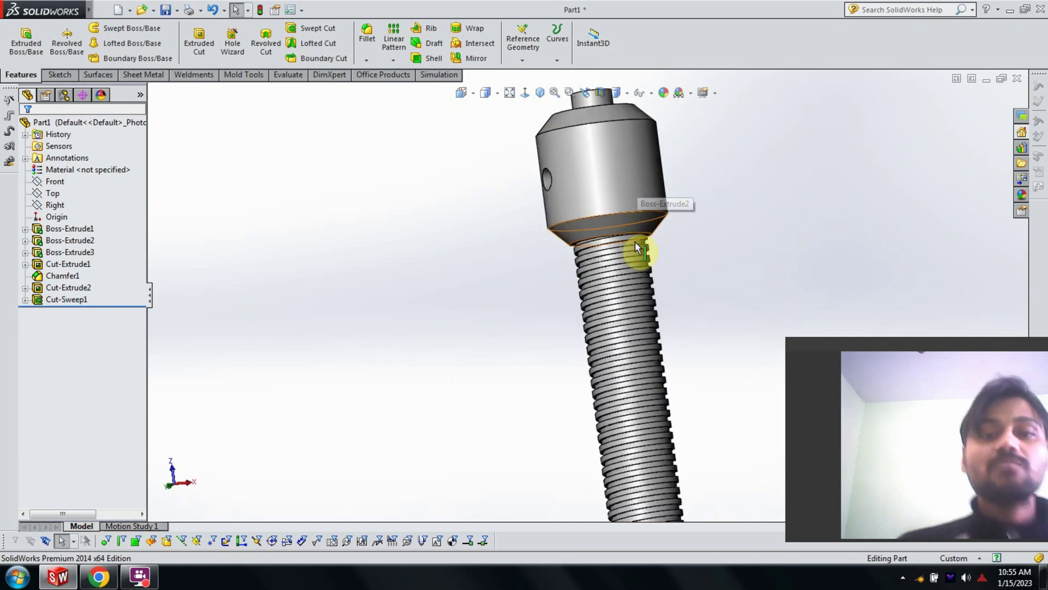
pyautogui.moveTo(597, 298)
pyautogui.mouseDown(button='middle')
pyautogui.moveTo(616, 302)
pyautogui.moveTo(631, 337)
pyautogui.moveTo(809, 316)
pyautogui.moveTo(770, 265)
pyautogui.moveTo(763, 274)
pyautogui.moveTo(726, 246)
pyautogui.moveTo(738, 217)
pyautogui.mouseUp(button='middle')
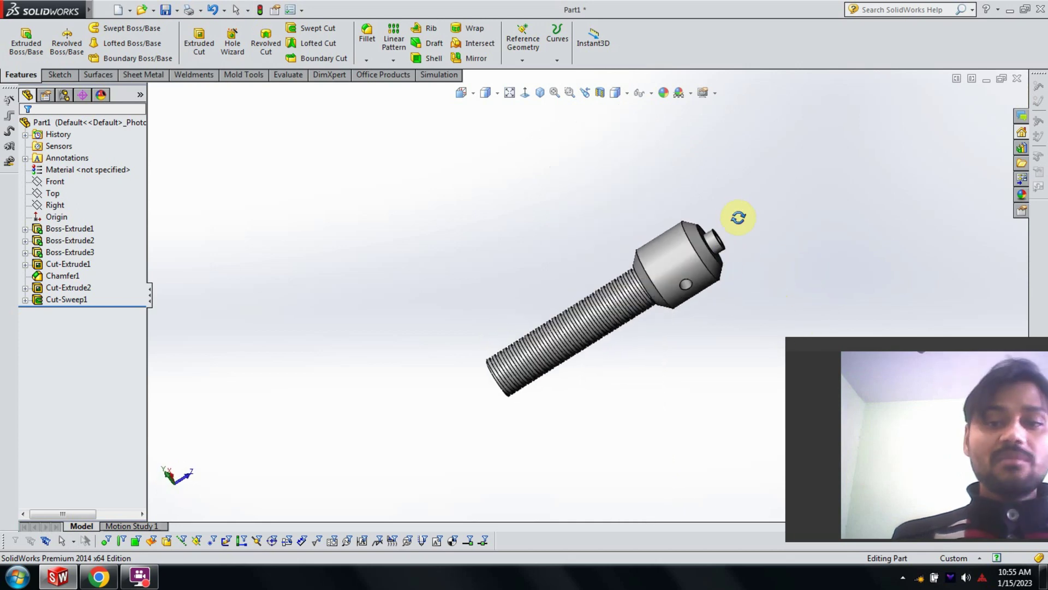
pyautogui.scroll(-3, 718, 306)
pyautogui.scroll(2, 703, 320)
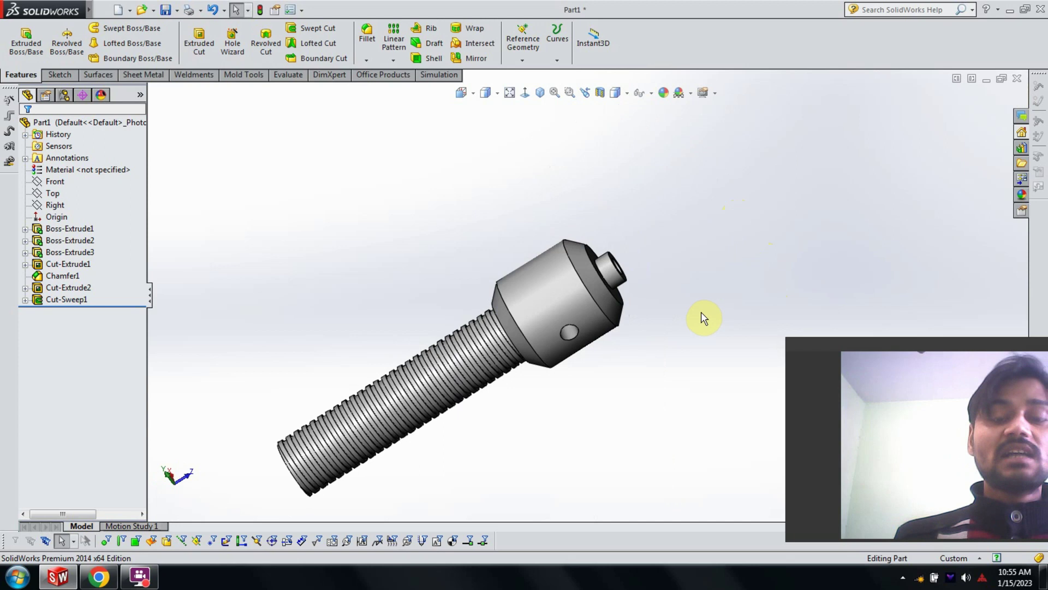
pyautogui.click(1021, 194)
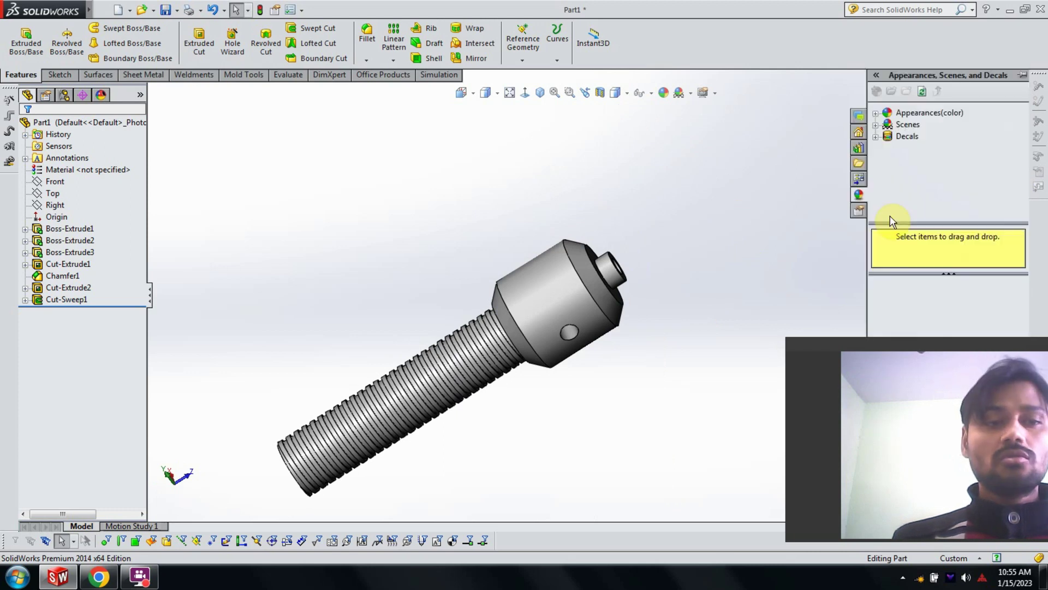
# Step: Apply the brushed brass metal appearance to the whole bolt body
pyautogui.click(877, 113)
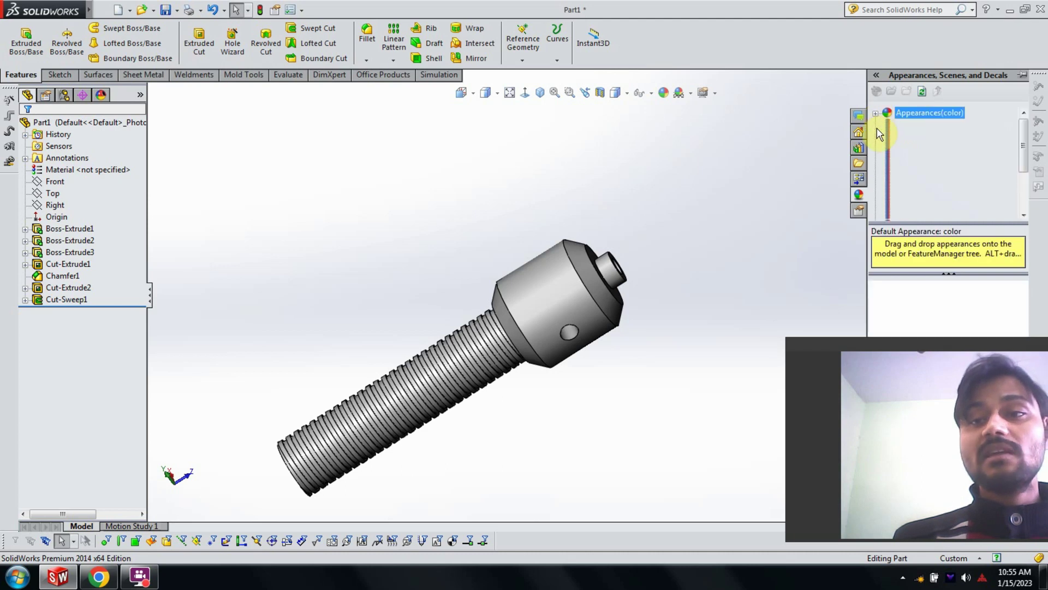
pyautogui.click(888, 136)
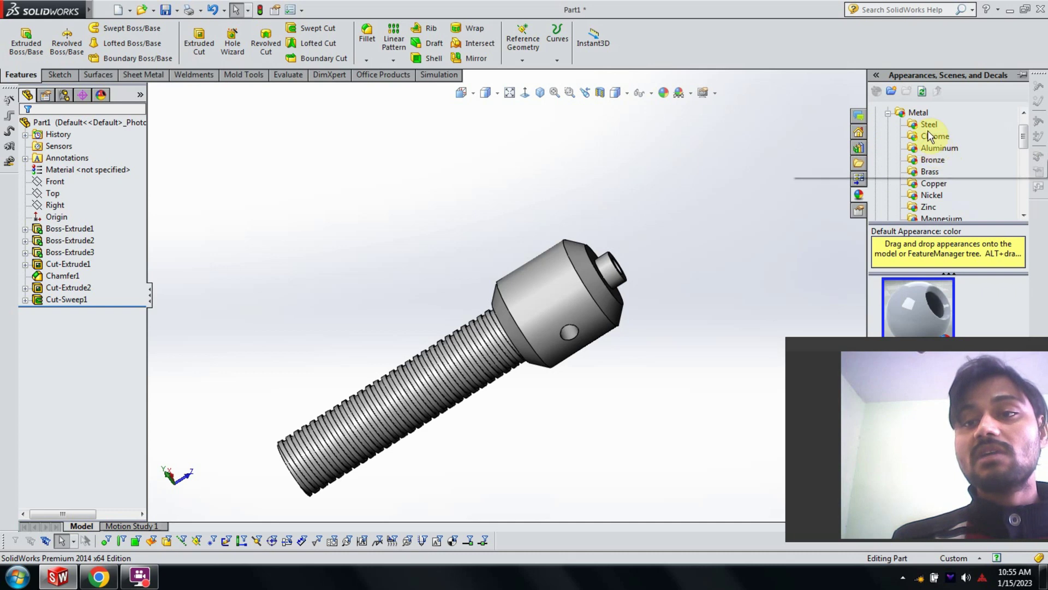
pyautogui.click(928, 172)
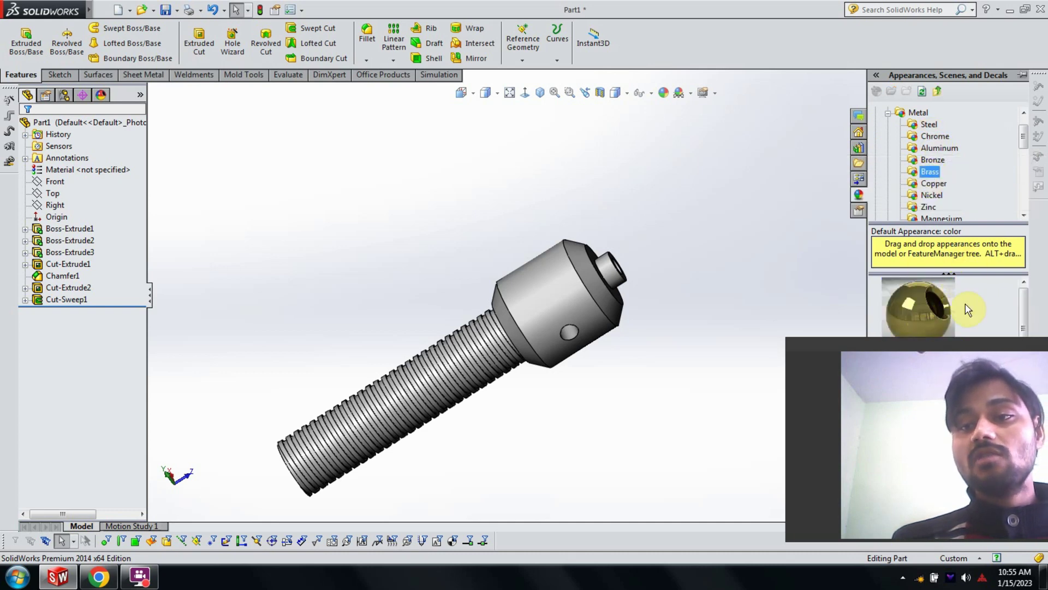
pyautogui.moveTo(824, 362); pyautogui.dragTo(547, 415)
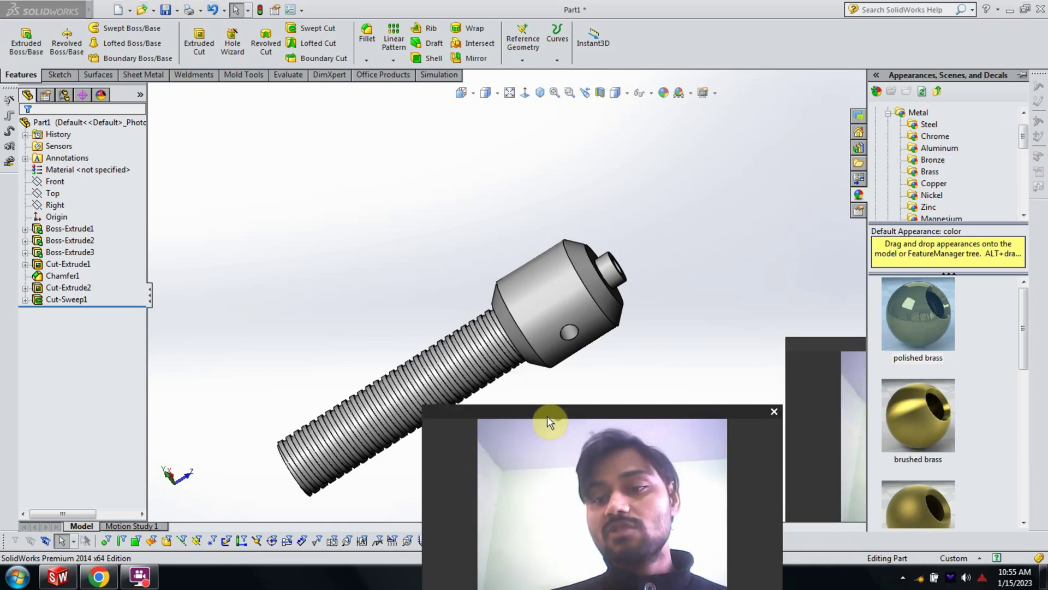
pyautogui.click(912, 421)
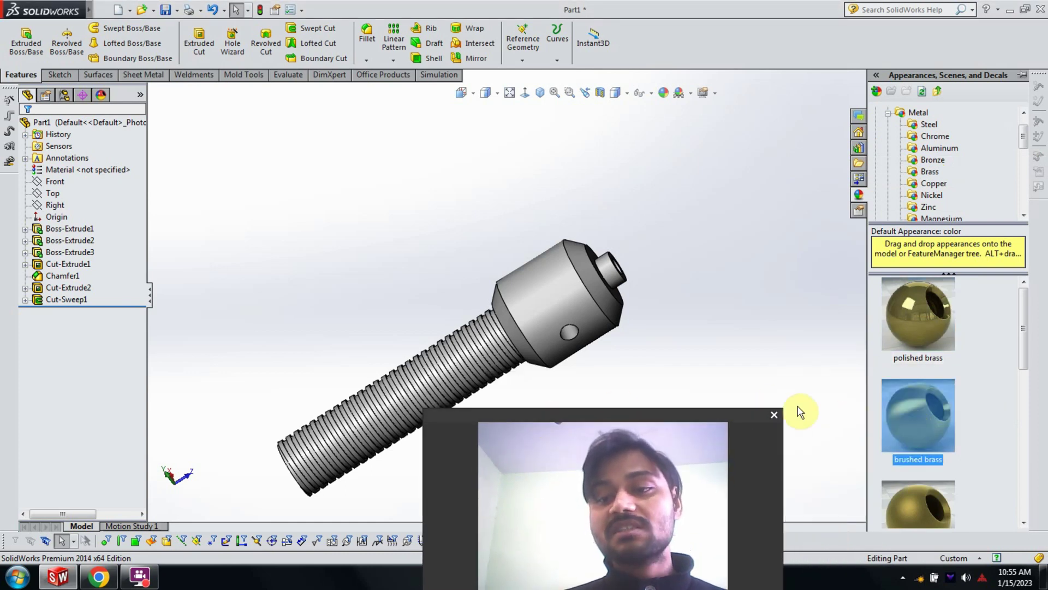
pyautogui.moveTo(800, 412); pyautogui.dragTo(529, 358)
pyautogui.moveTo(903, 420); pyautogui.dragTo(543, 310)
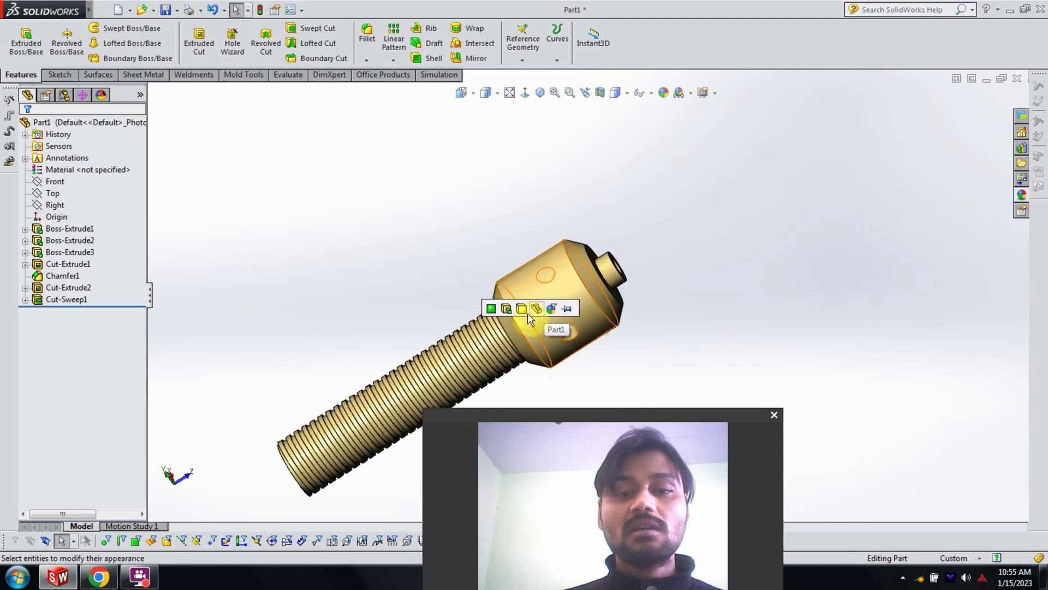
pyautogui.click(506, 309)
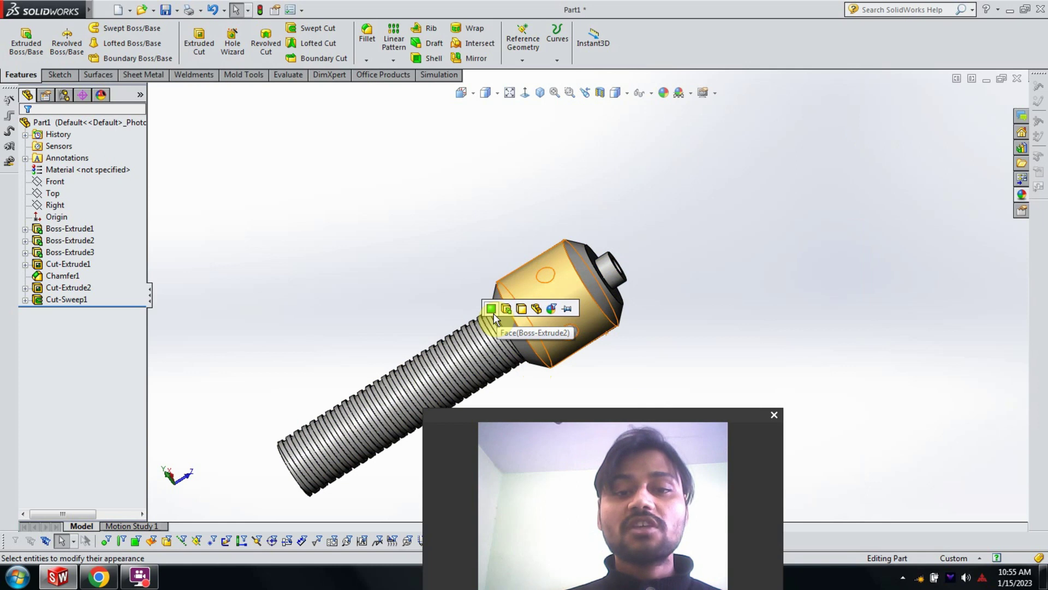
pyautogui.click(522, 310)
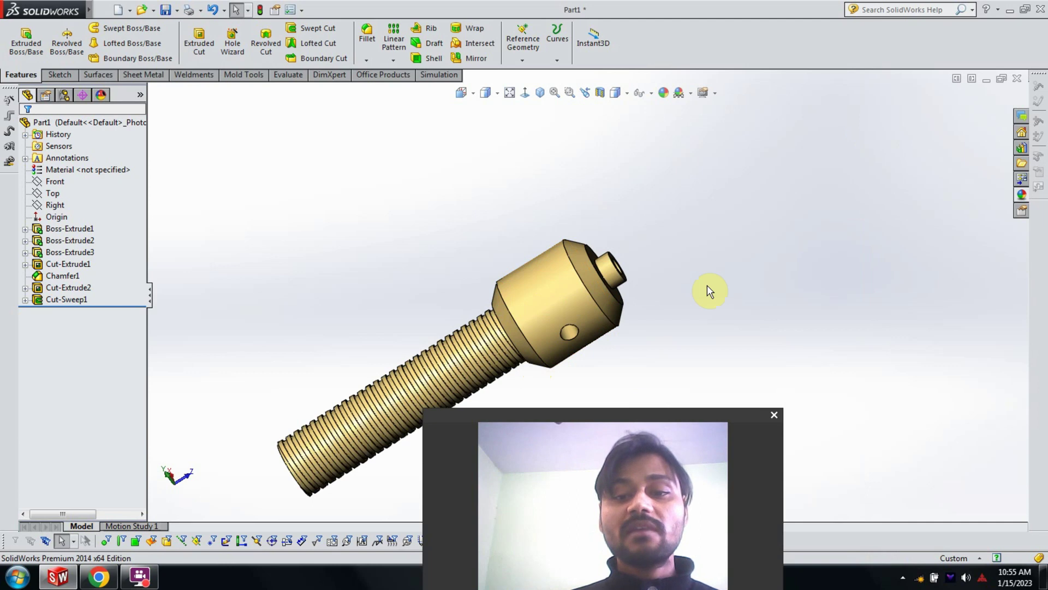
pyautogui.scroll(2, 701, 326)
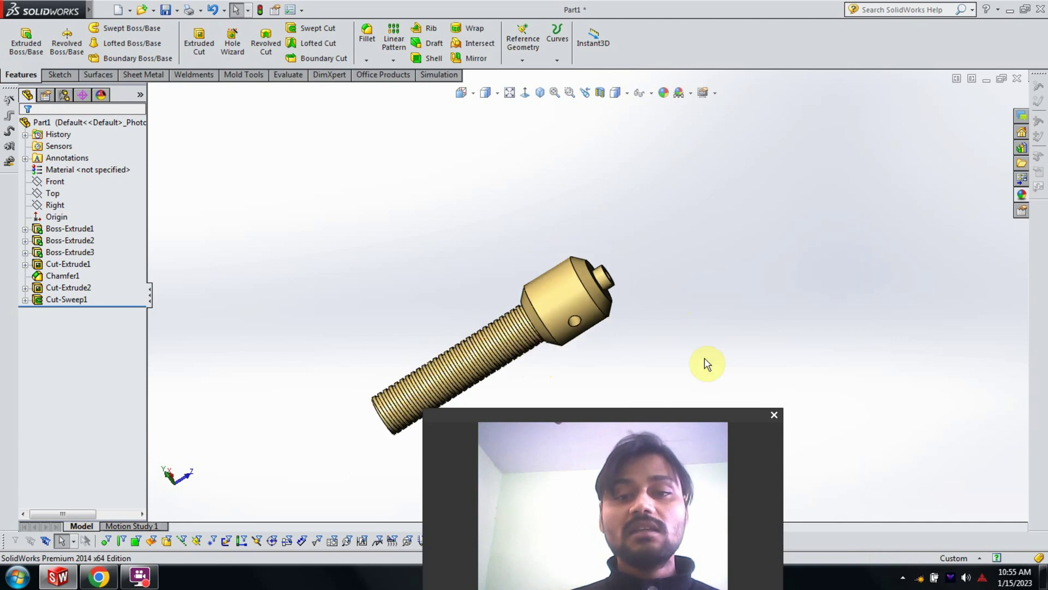
# Step: Switch the brass bolt to Shaded display and orbit it so the head faces forward
pyautogui.click(657, 416)
pyautogui.moveTo(656, 417); pyautogui.dragTo(901, 382)
pyautogui.moveTo(726, 246)
pyautogui.mouseDown(button='middle')
pyautogui.moveTo(553, 126)
pyautogui.moveTo(467, 237)
pyautogui.moveTo(492, 273)
pyautogui.moveTo(622, 323)
pyautogui.mouseUp(button='middle')
pyautogui.moveTo(597, 286)
pyautogui.mouseDown(button='middle')
pyautogui.moveTo(569, 251)
pyautogui.moveTo(564, 220)
pyautogui.mouseUp(button='middle')
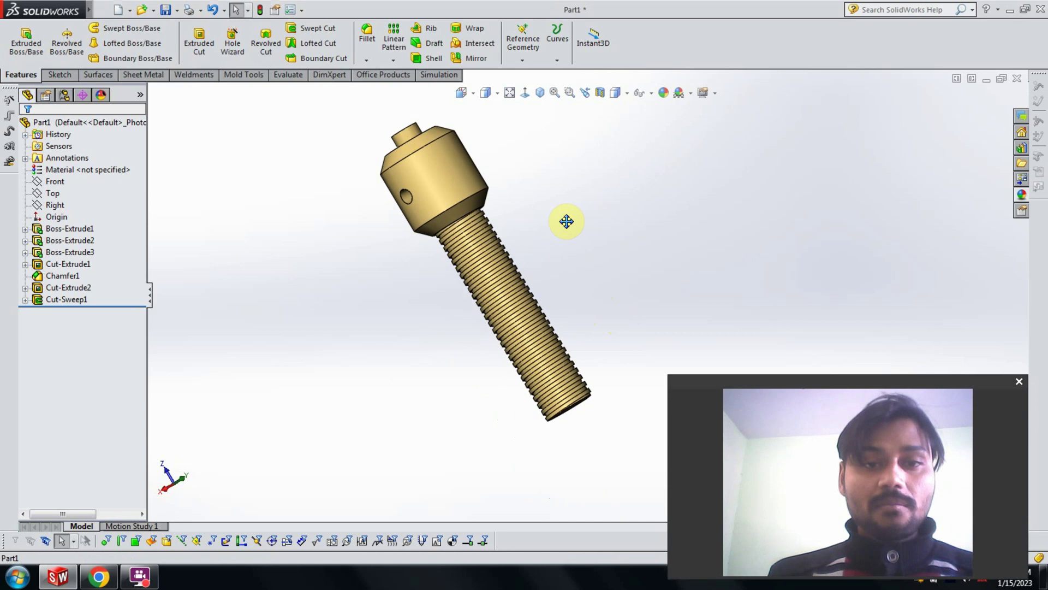
pyautogui.click(495, 96)
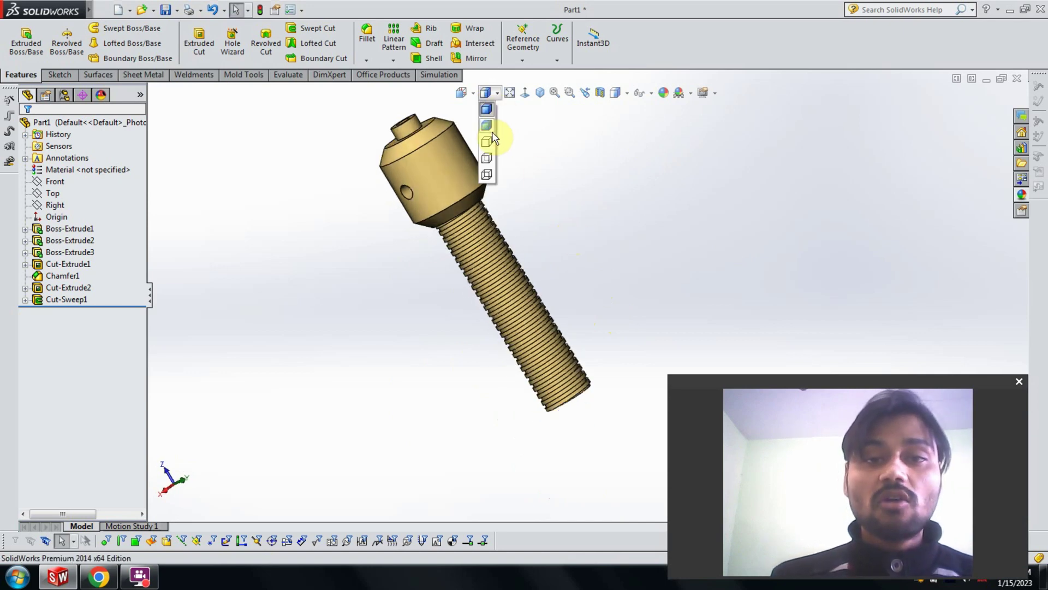
pyautogui.click(491, 129)
pyautogui.moveTo(617, 249)
pyautogui.mouseDown(button='middle')
pyautogui.moveTo(643, 367)
pyautogui.moveTo(567, 374)
pyautogui.moveTo(339, 269)
pyautogui.moveTo(288, 352)
pyautogui.moveTo(330, 203)
pyautogui.mouseUp(button='middle')
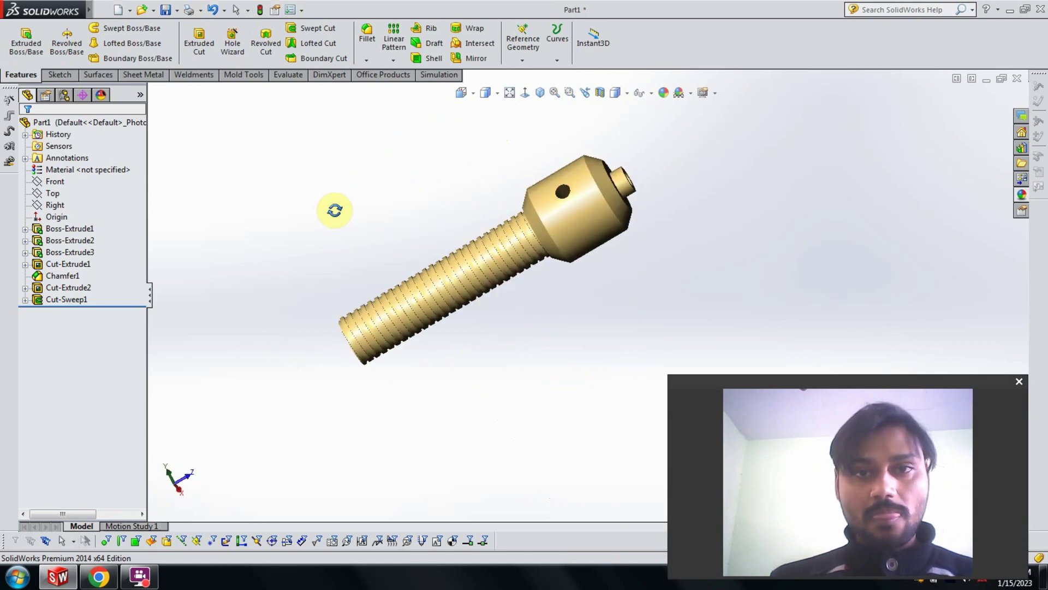
pyautogui.moveTo(524, 169)
pyautogui.mouseDown(button='middle')
pyautogui.moveTo(475, 139)
pyautogui.moveTo(483, 160)
pyautogui.mouseUp(button='middle')
pyautogui.press('Escape')
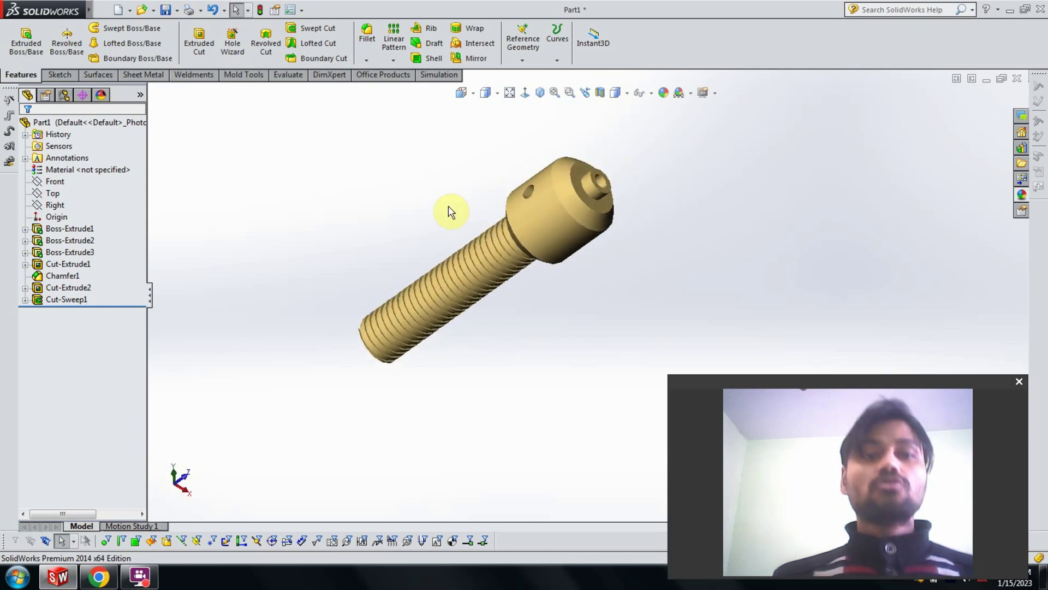